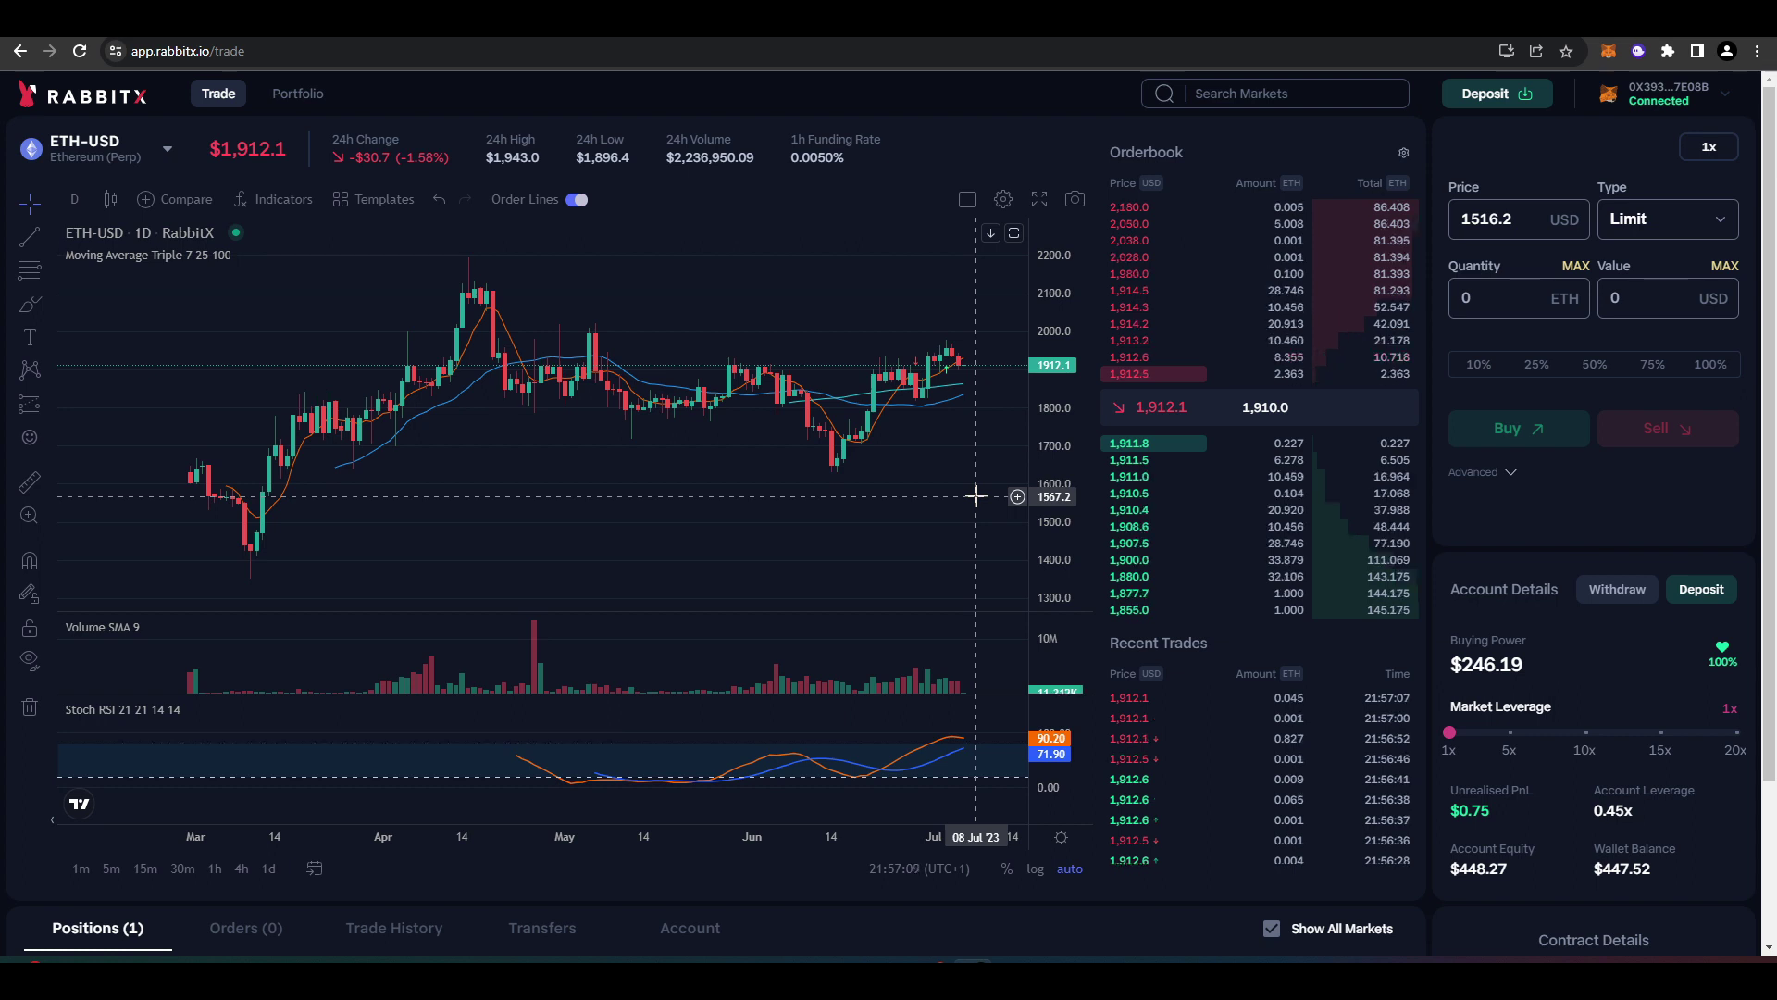
Step: Zoom the ETH-USD daily chart in on the mid-April to early July candles
scroll(919, 531, "up", 3)
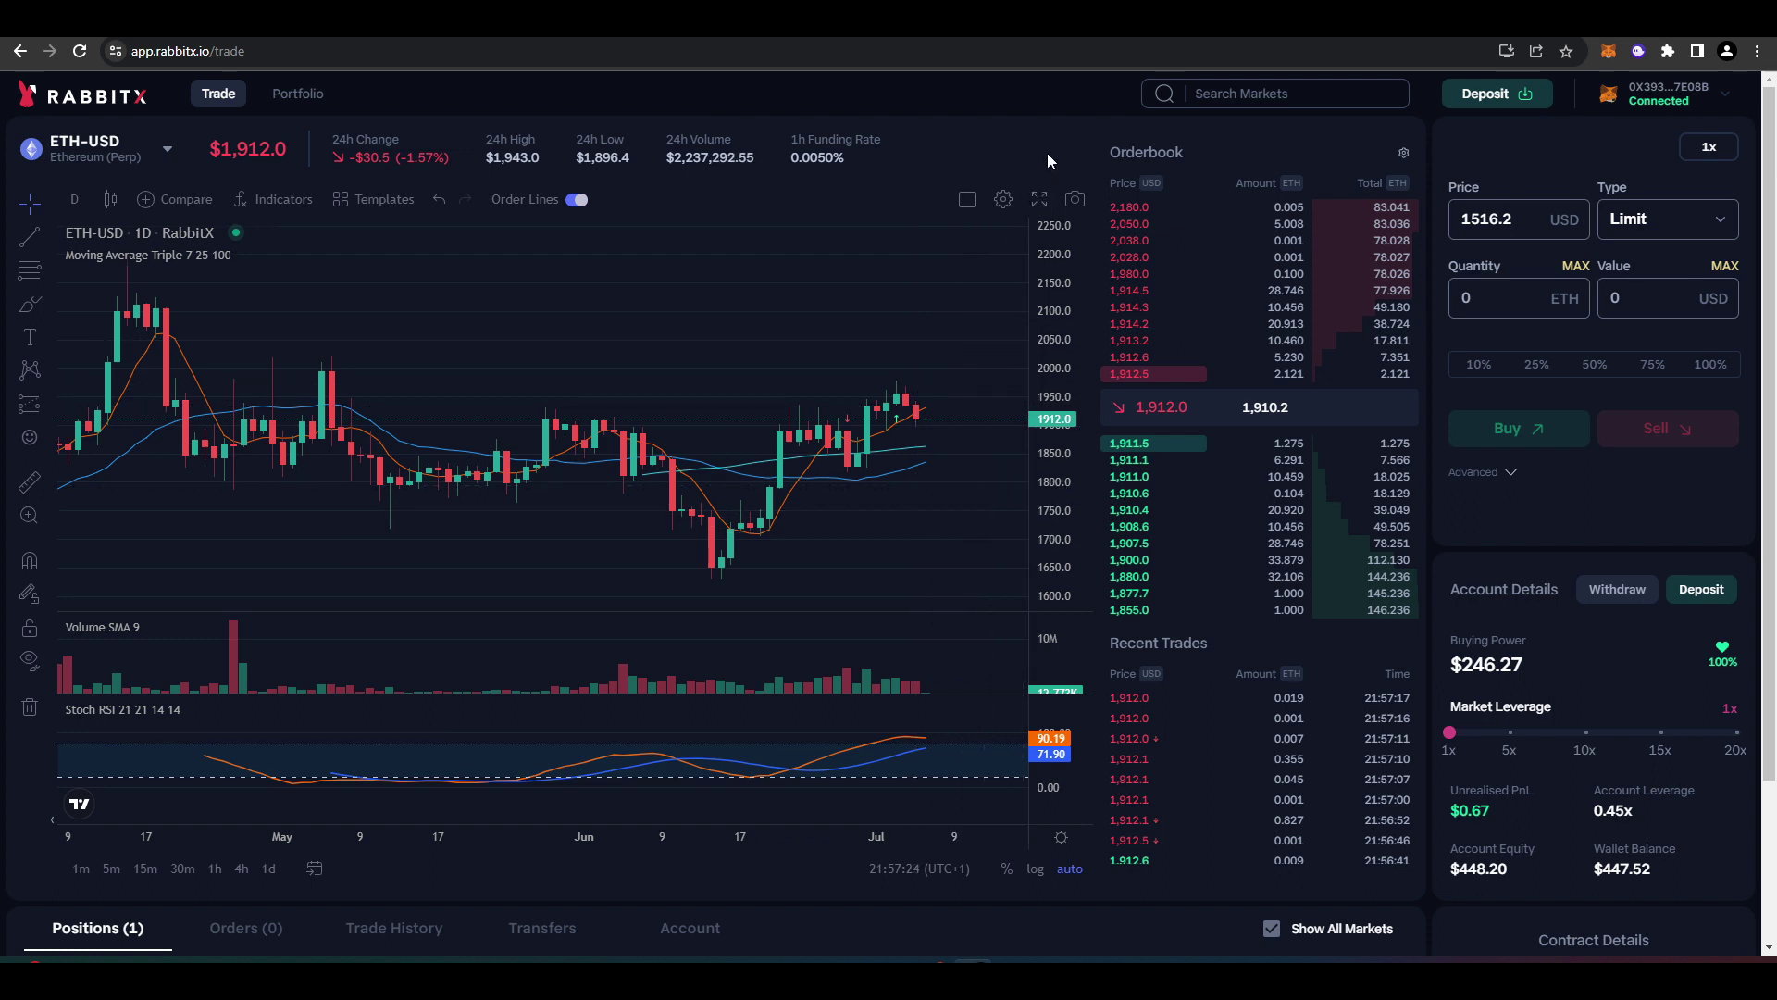
left_click(1491, 95)
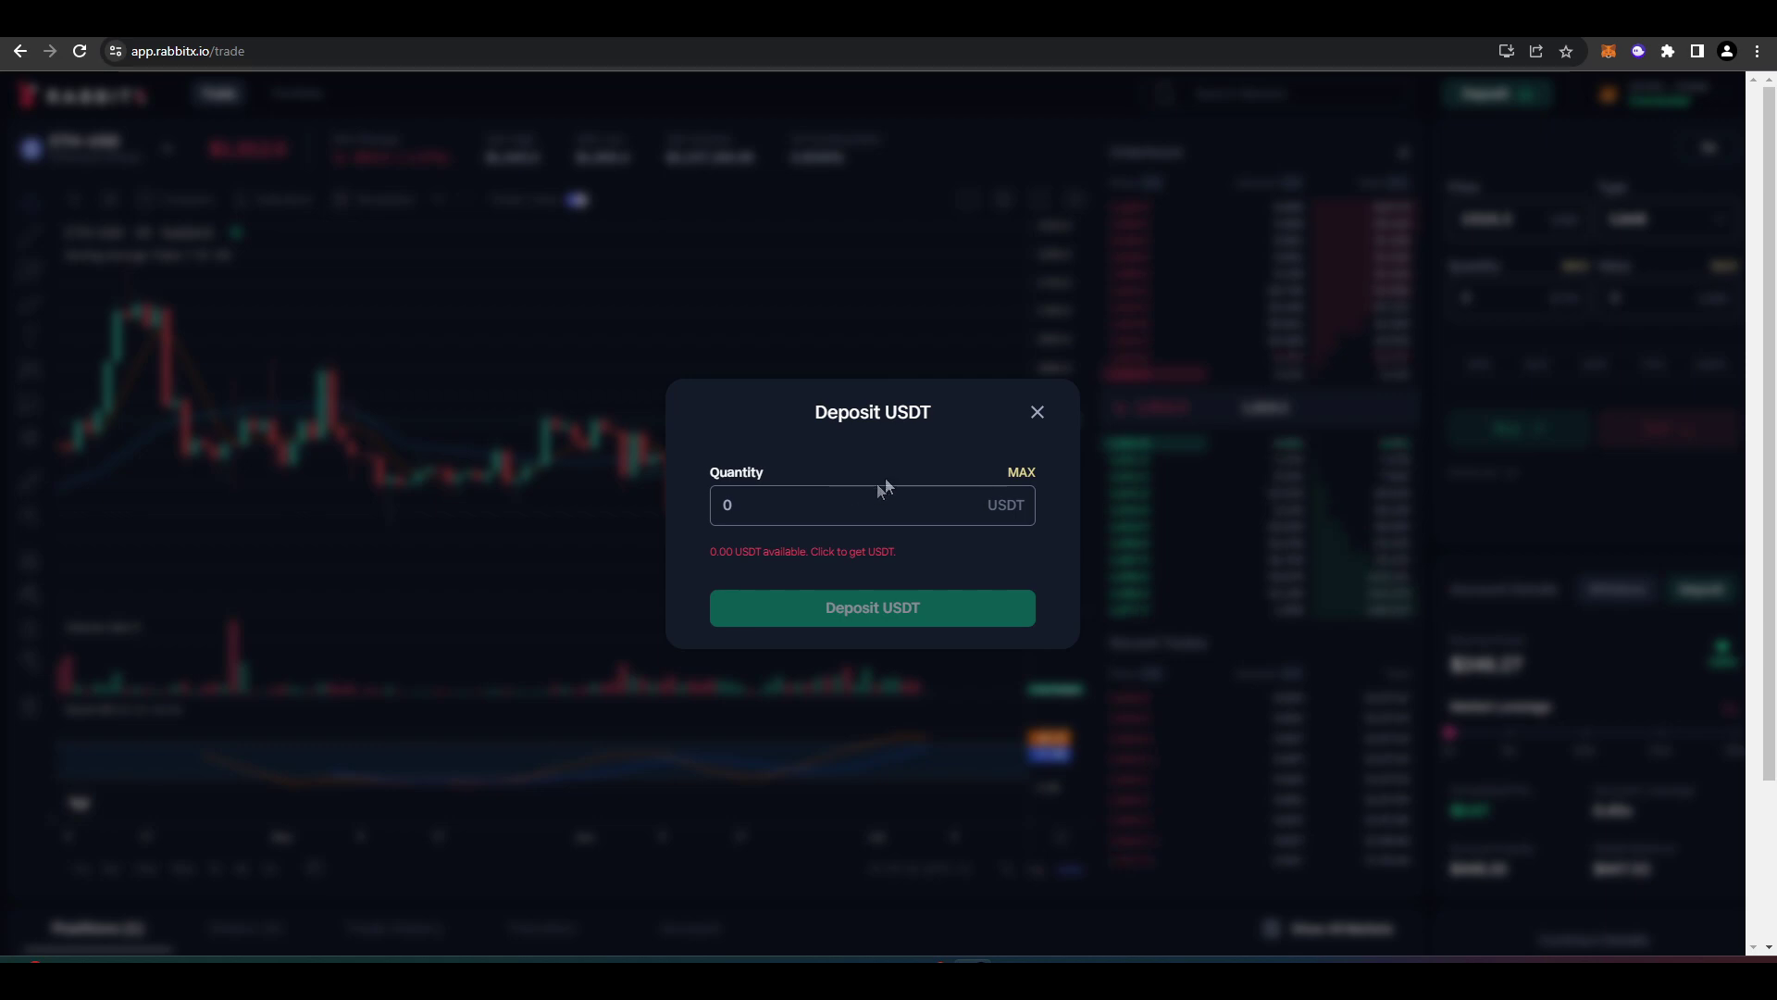
left_click(1036, 412)
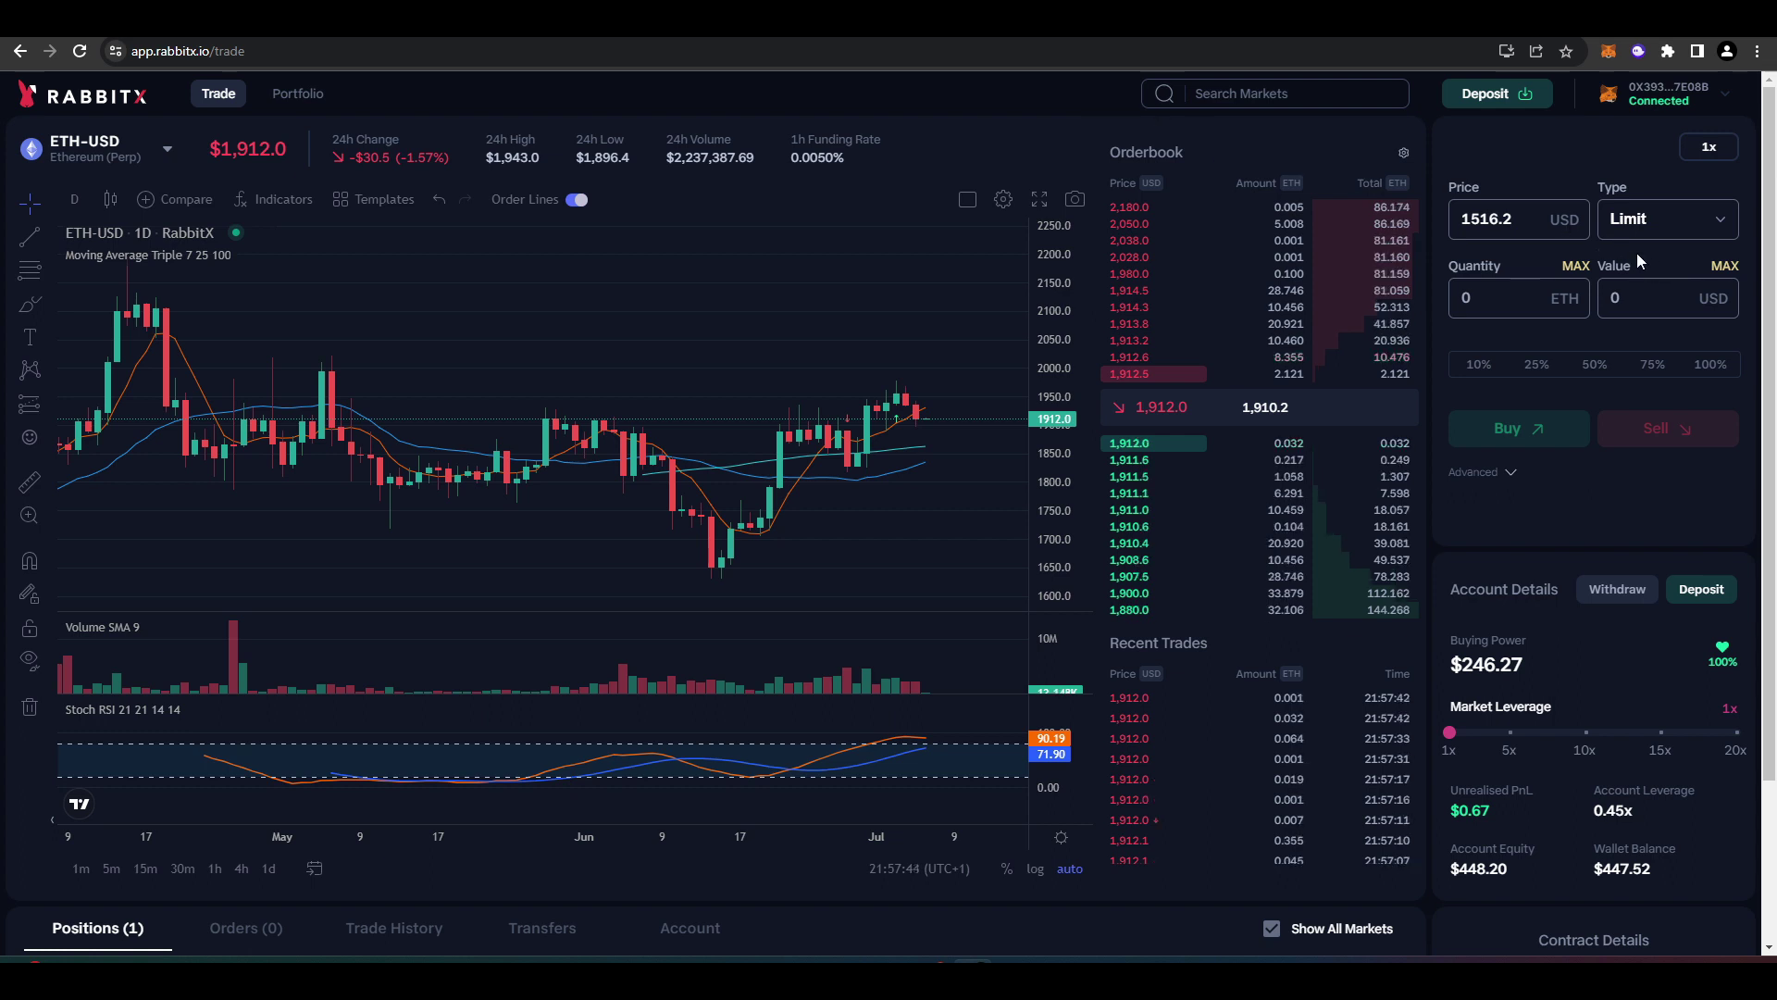
scroll(1605, 469, "down", 2)
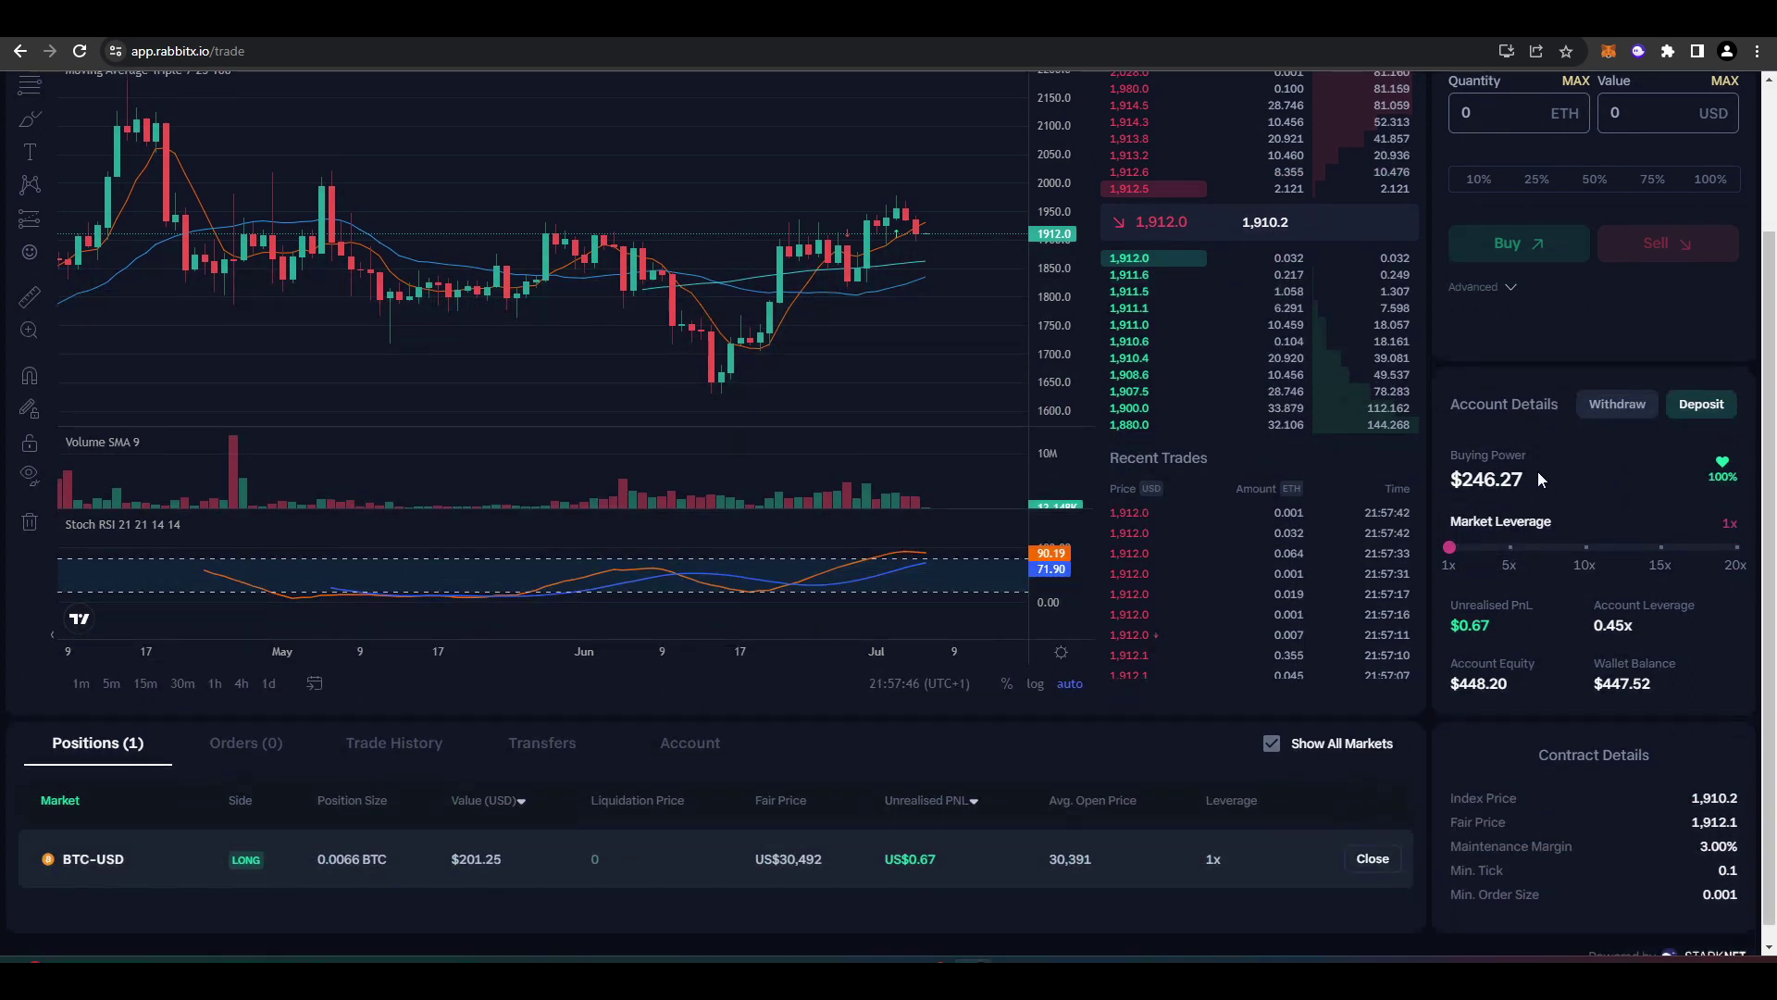
scroll(1537, 471, "up", 2)
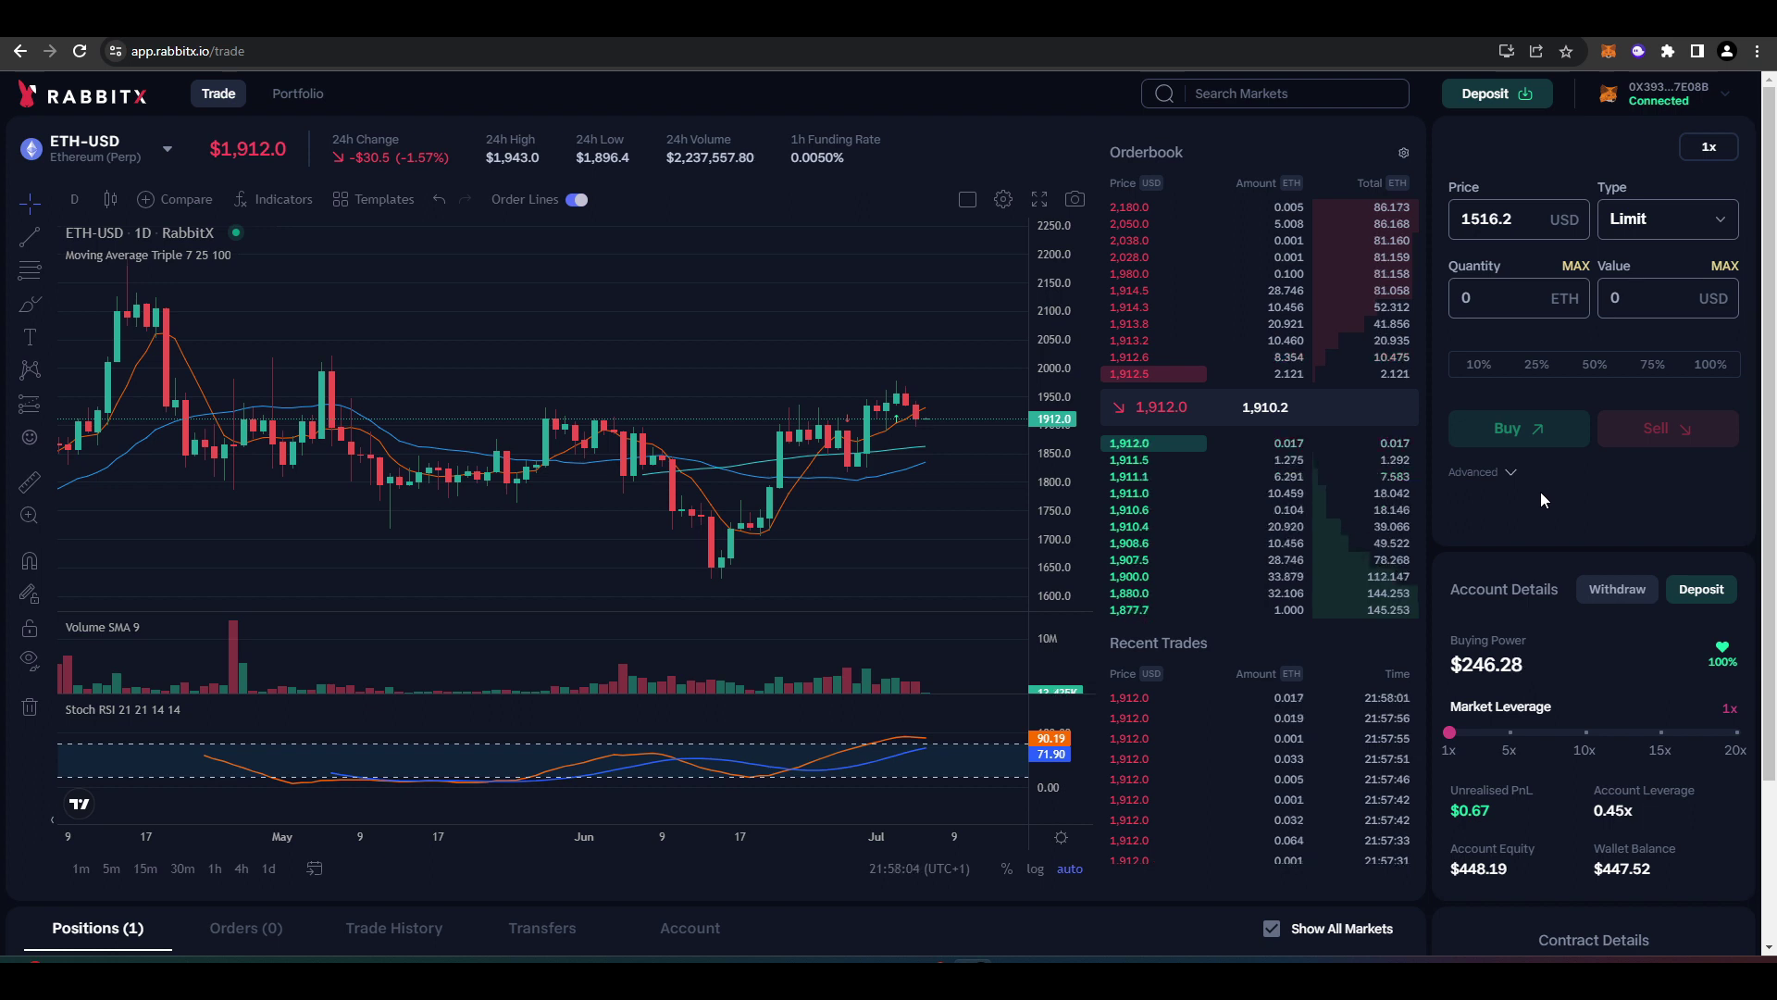
Step: Place a $100 market buy on ETH-USD, filling a 0.052 ETH long at 1,912.6
left_click(1650, 220)
left_click(1636, 292)
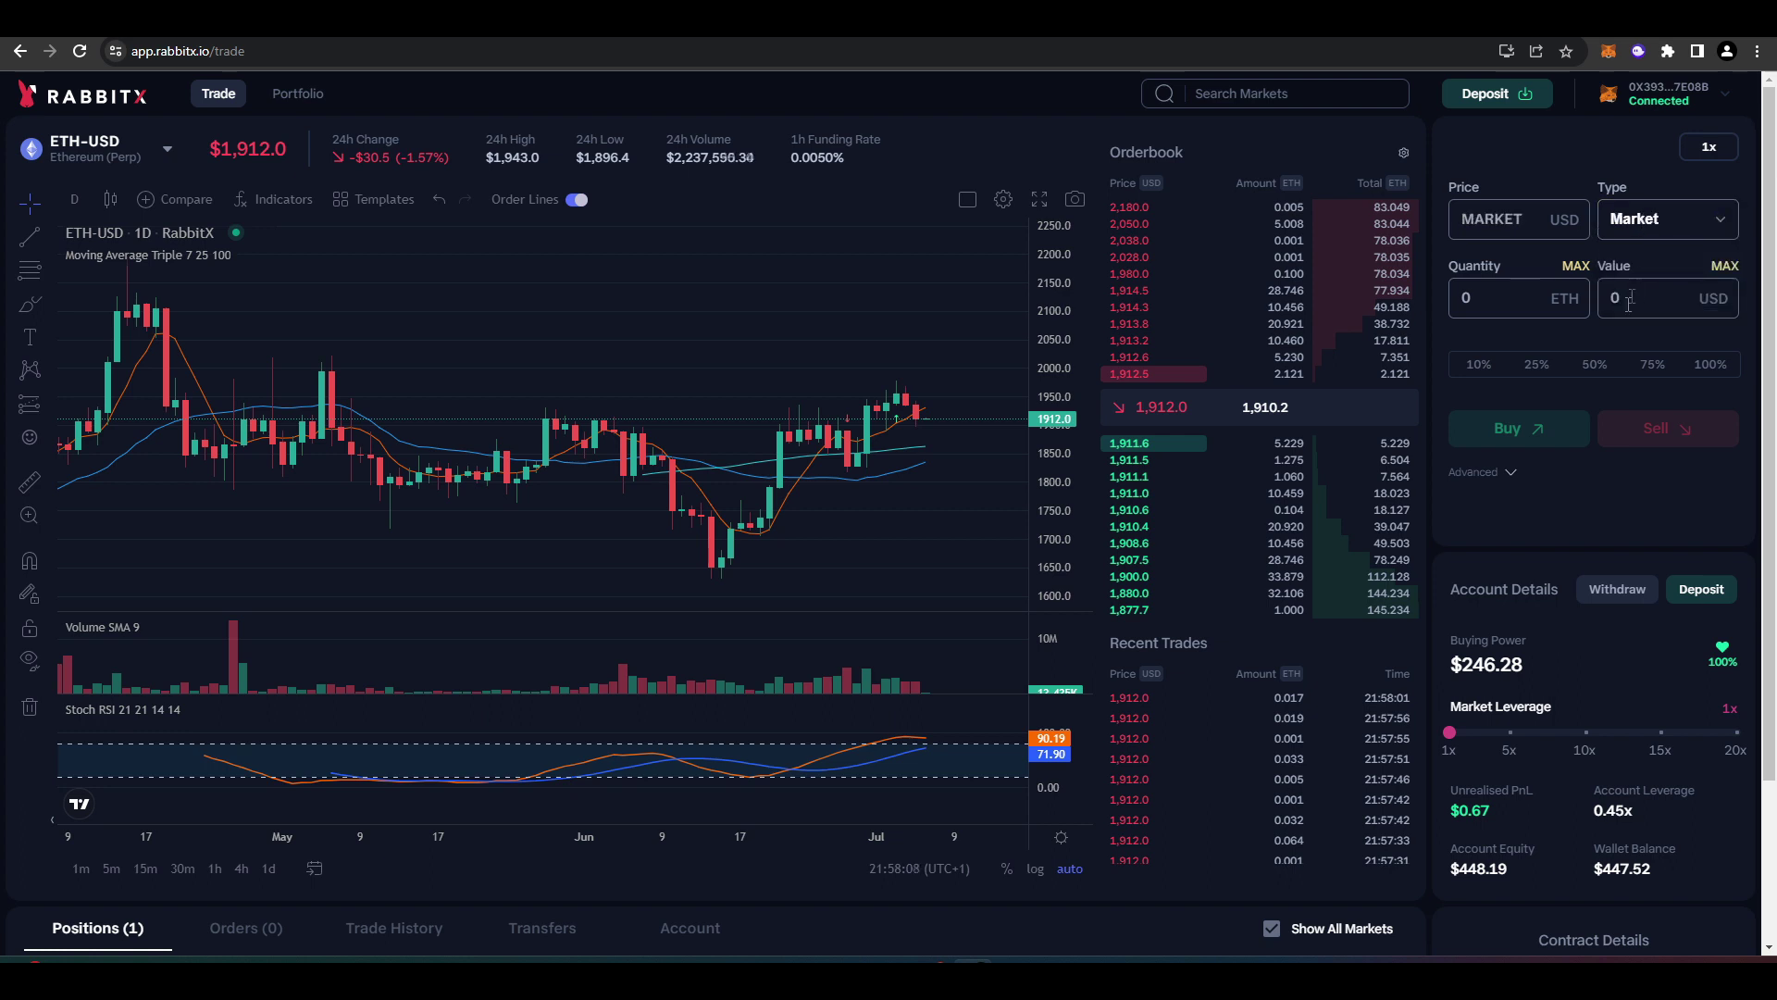
left_click(1646, 302)
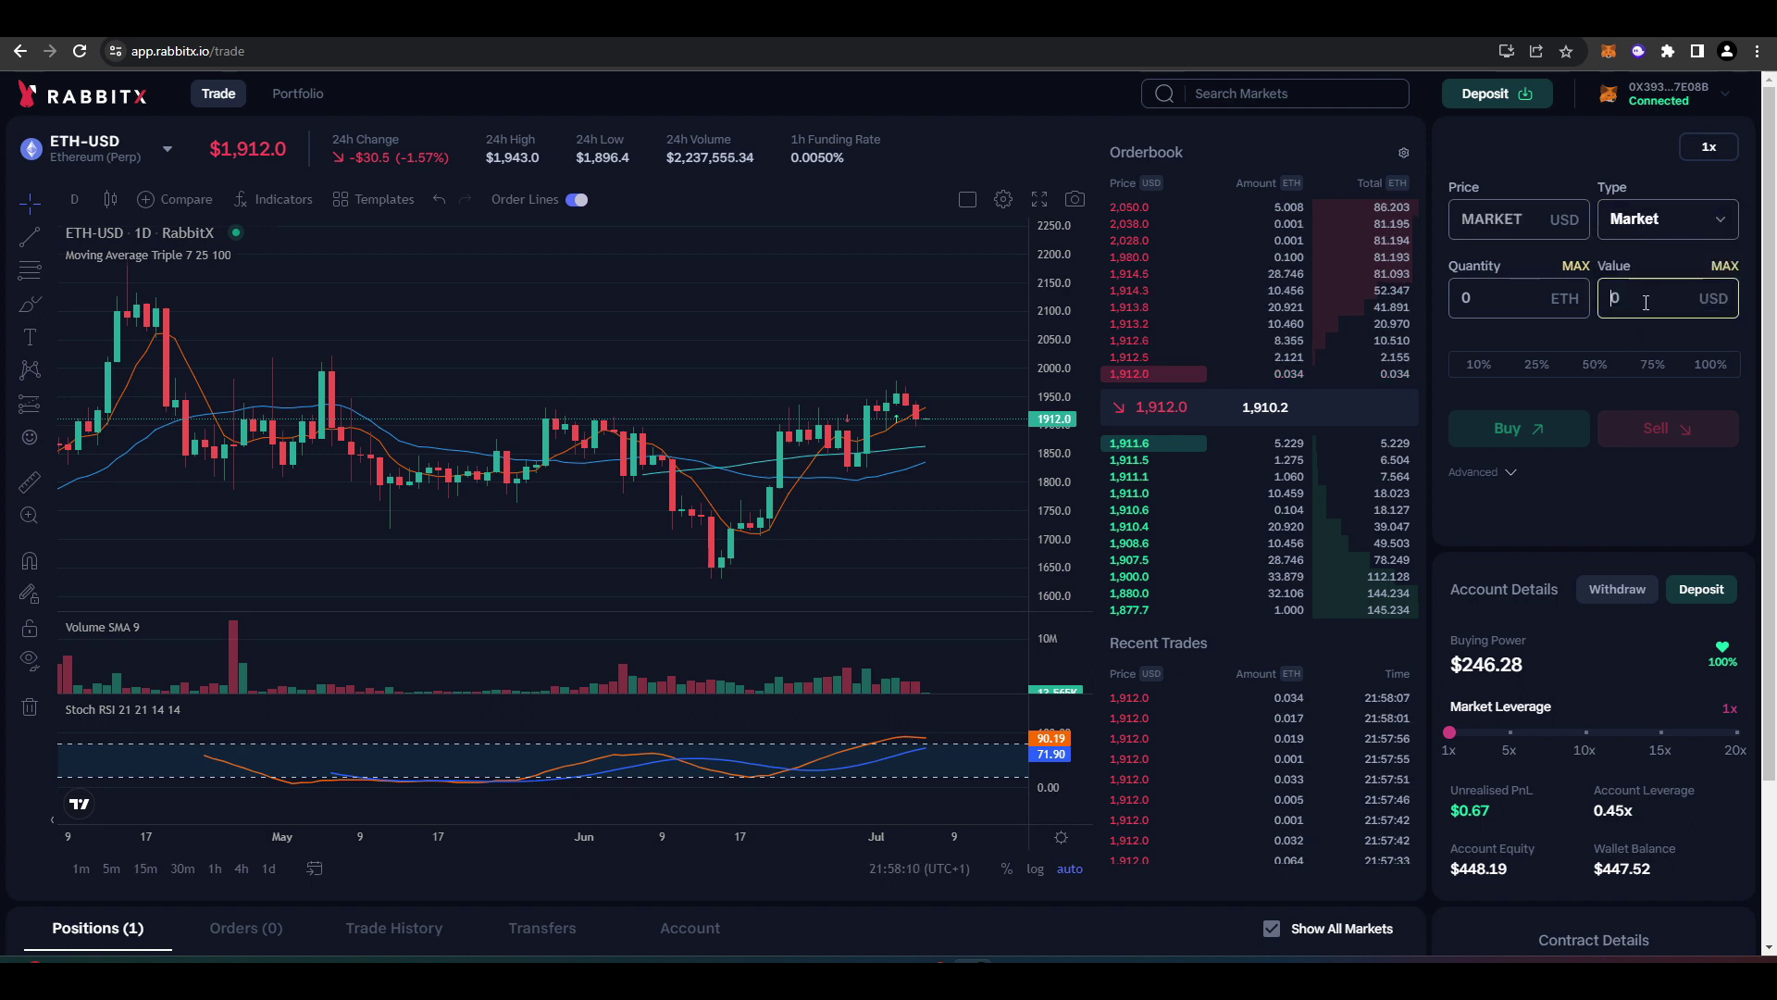
type("100")
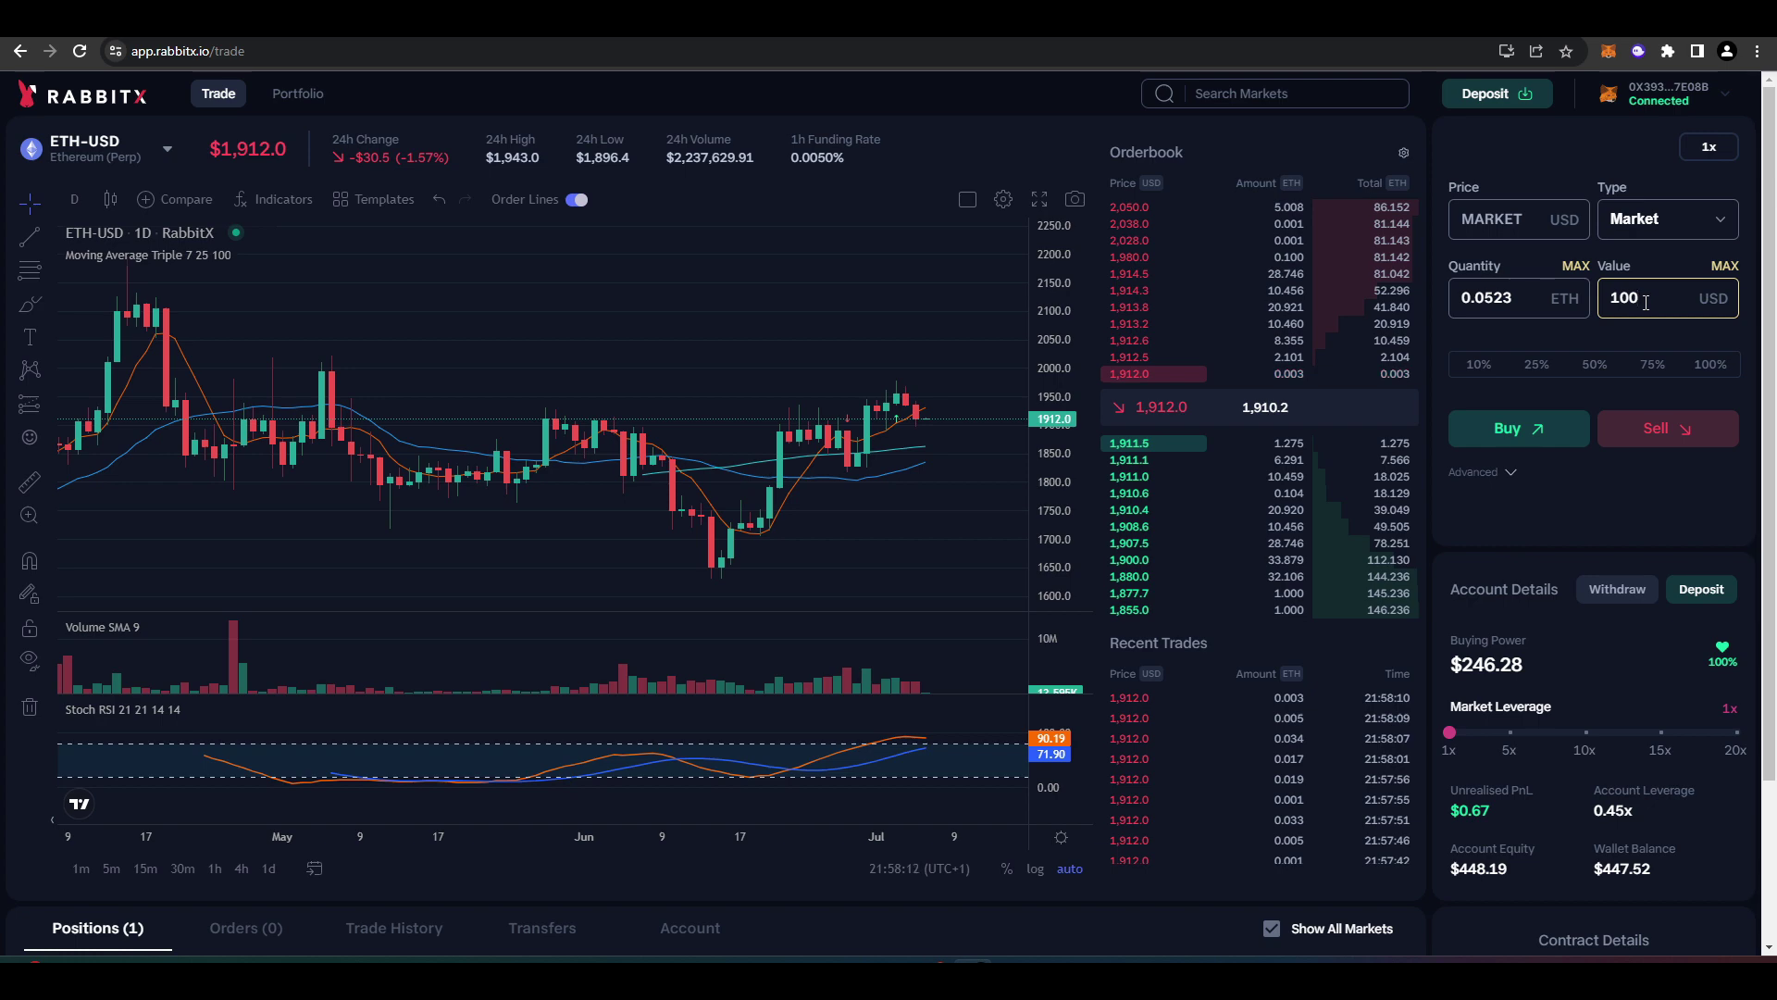
left_click(1544, 435)
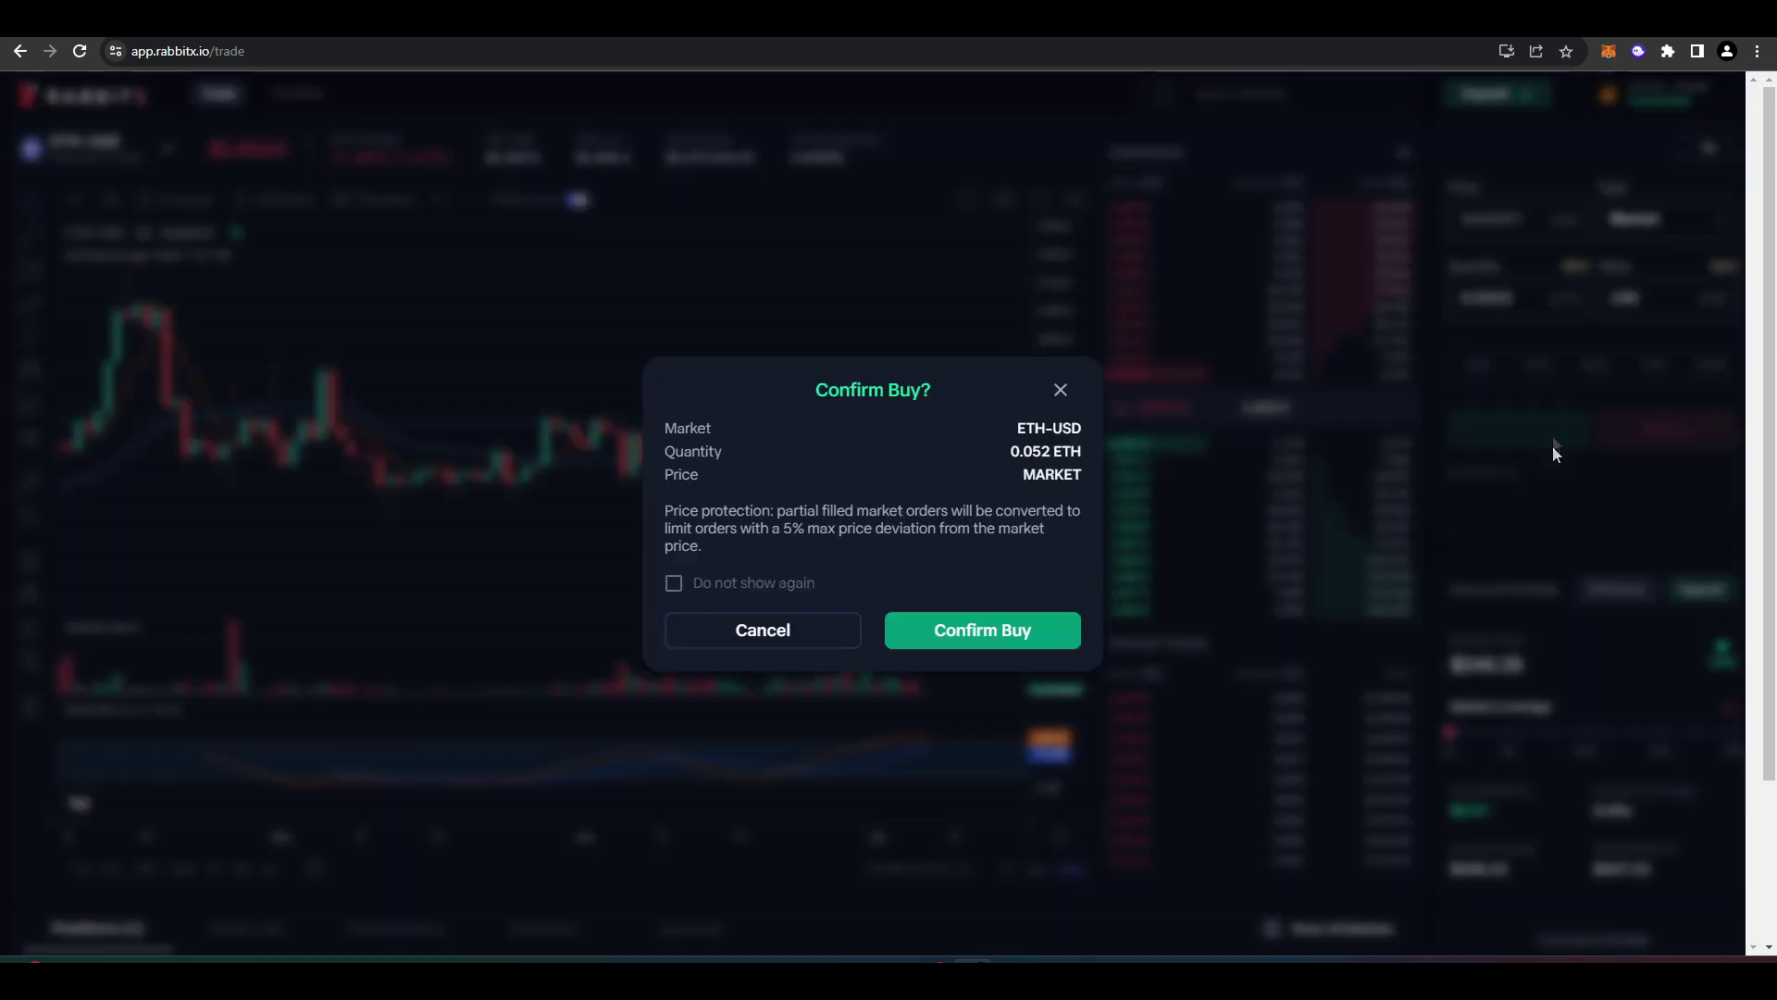
left_click(1022, 630)
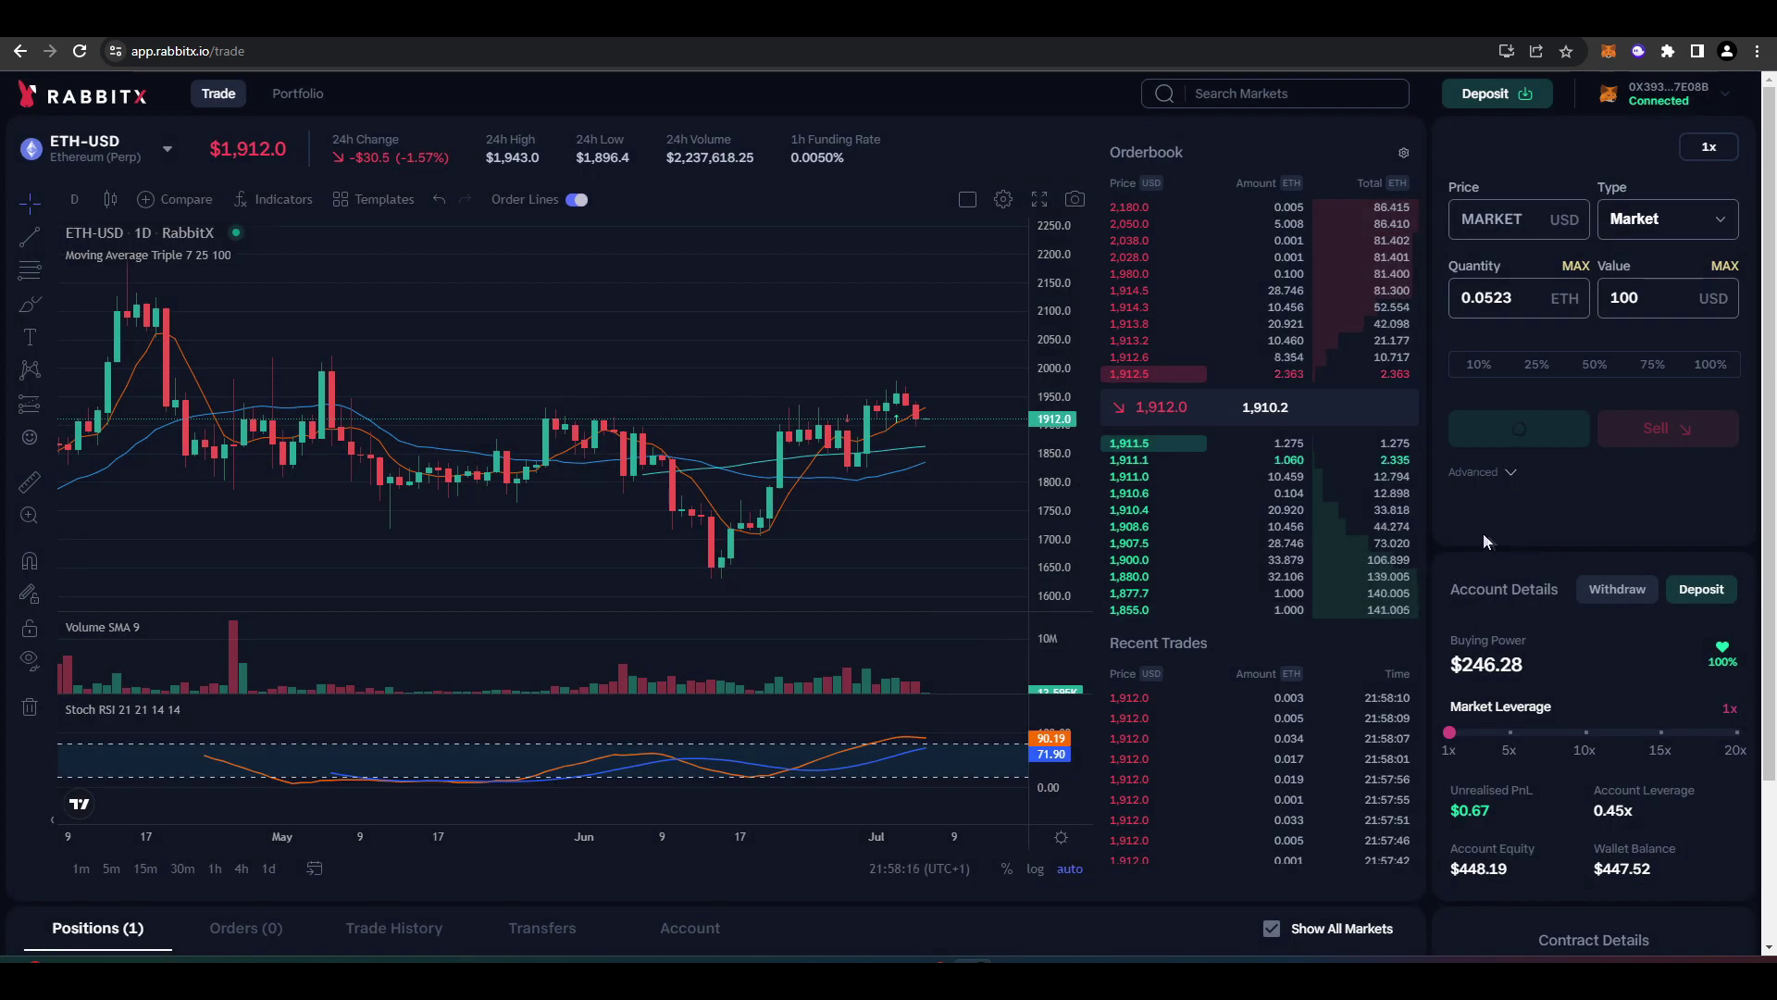
scroll(1449, 501, "down", 2)
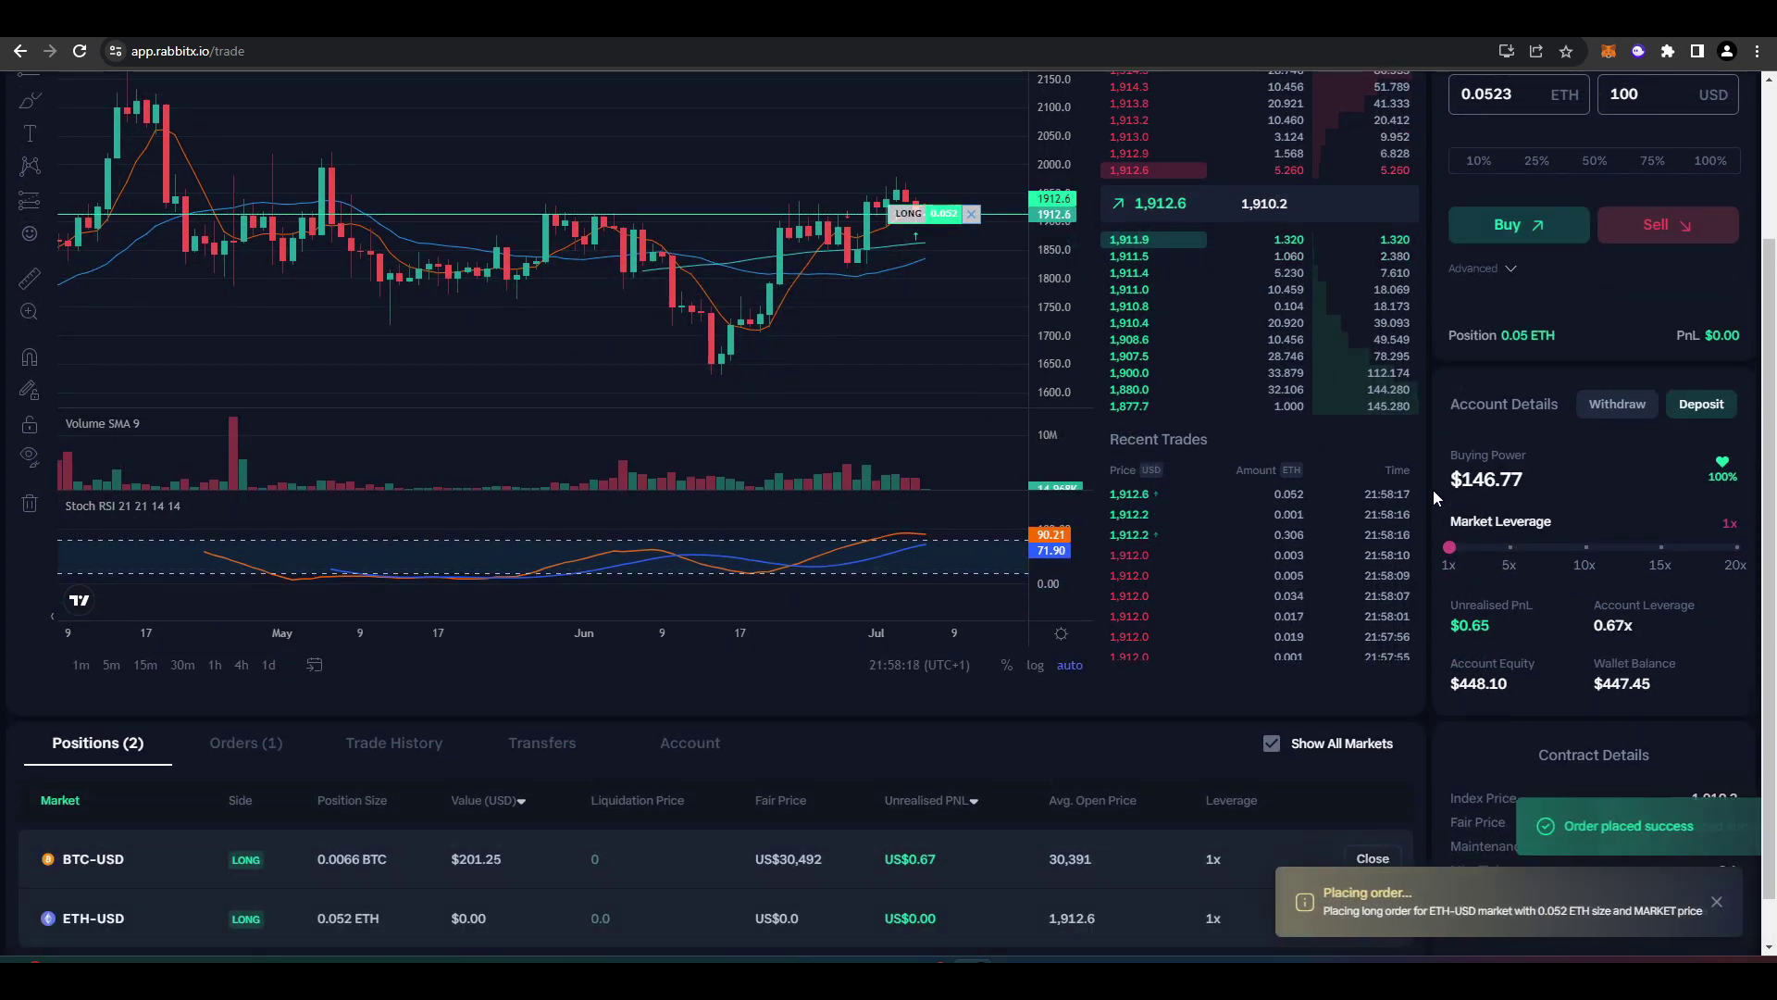
scroll(1434, 490, "down", 1)
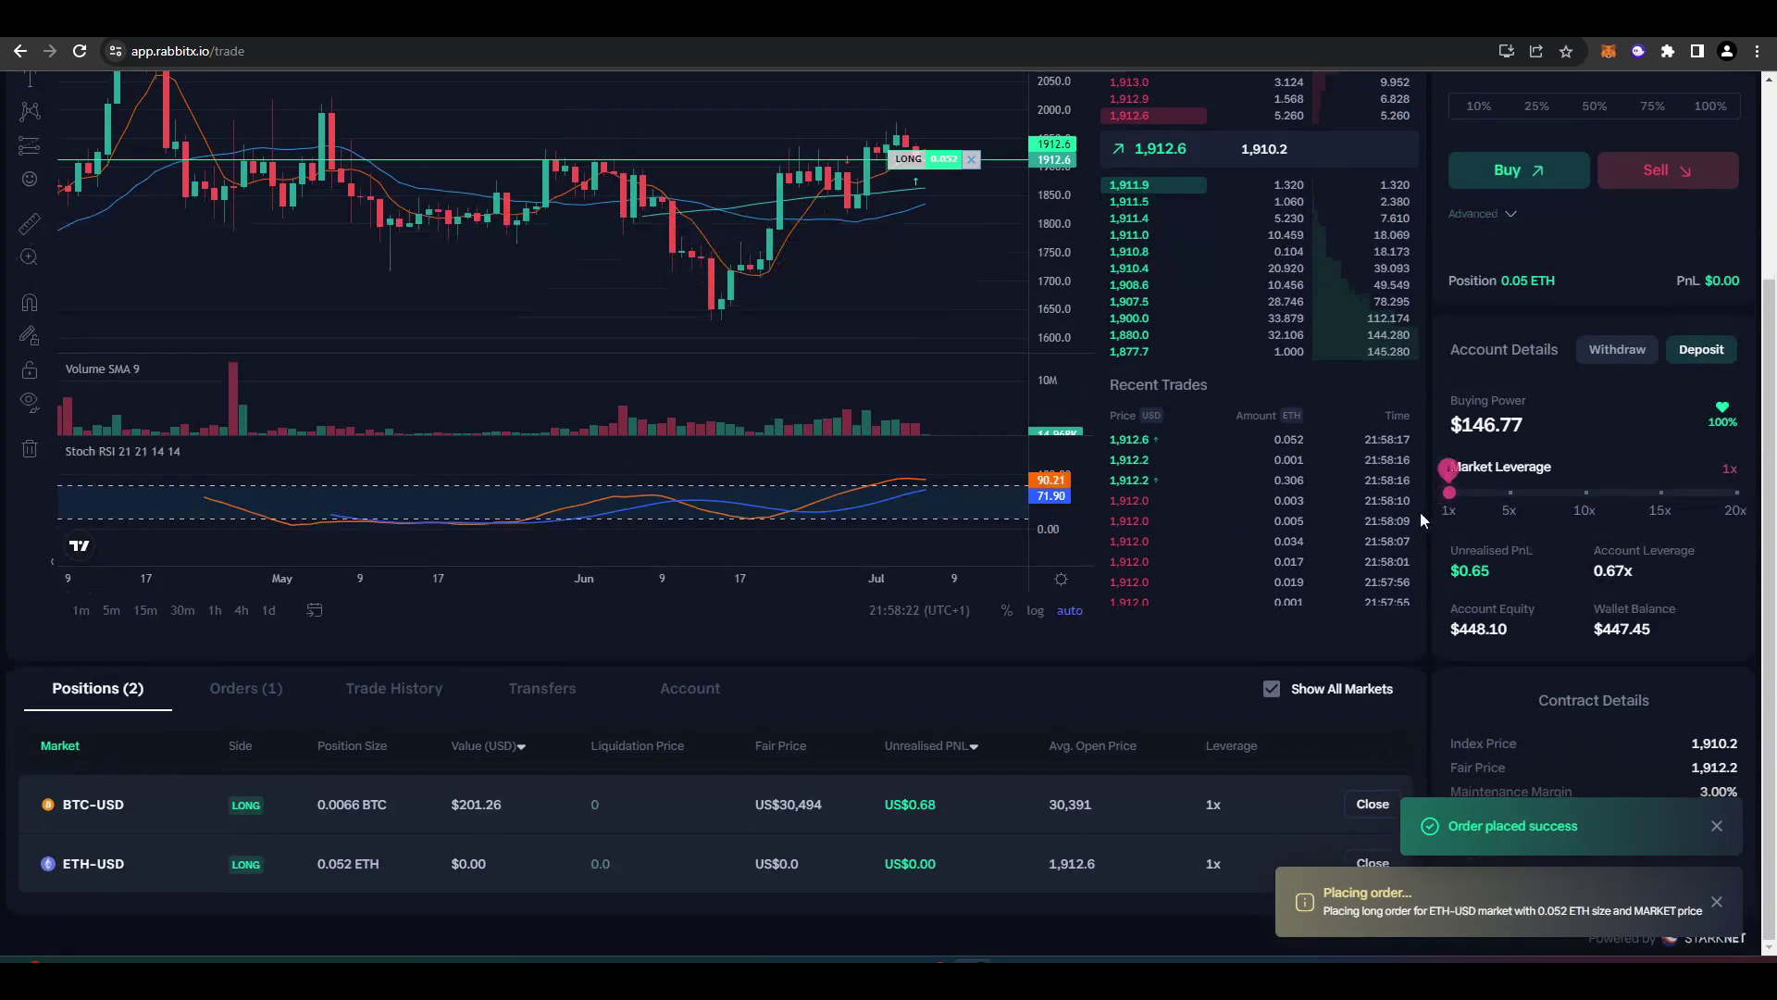
Step: Market-close the full 0.052 ETH-USD long so only the BTC-USD position remains
left_click(1372, 863)
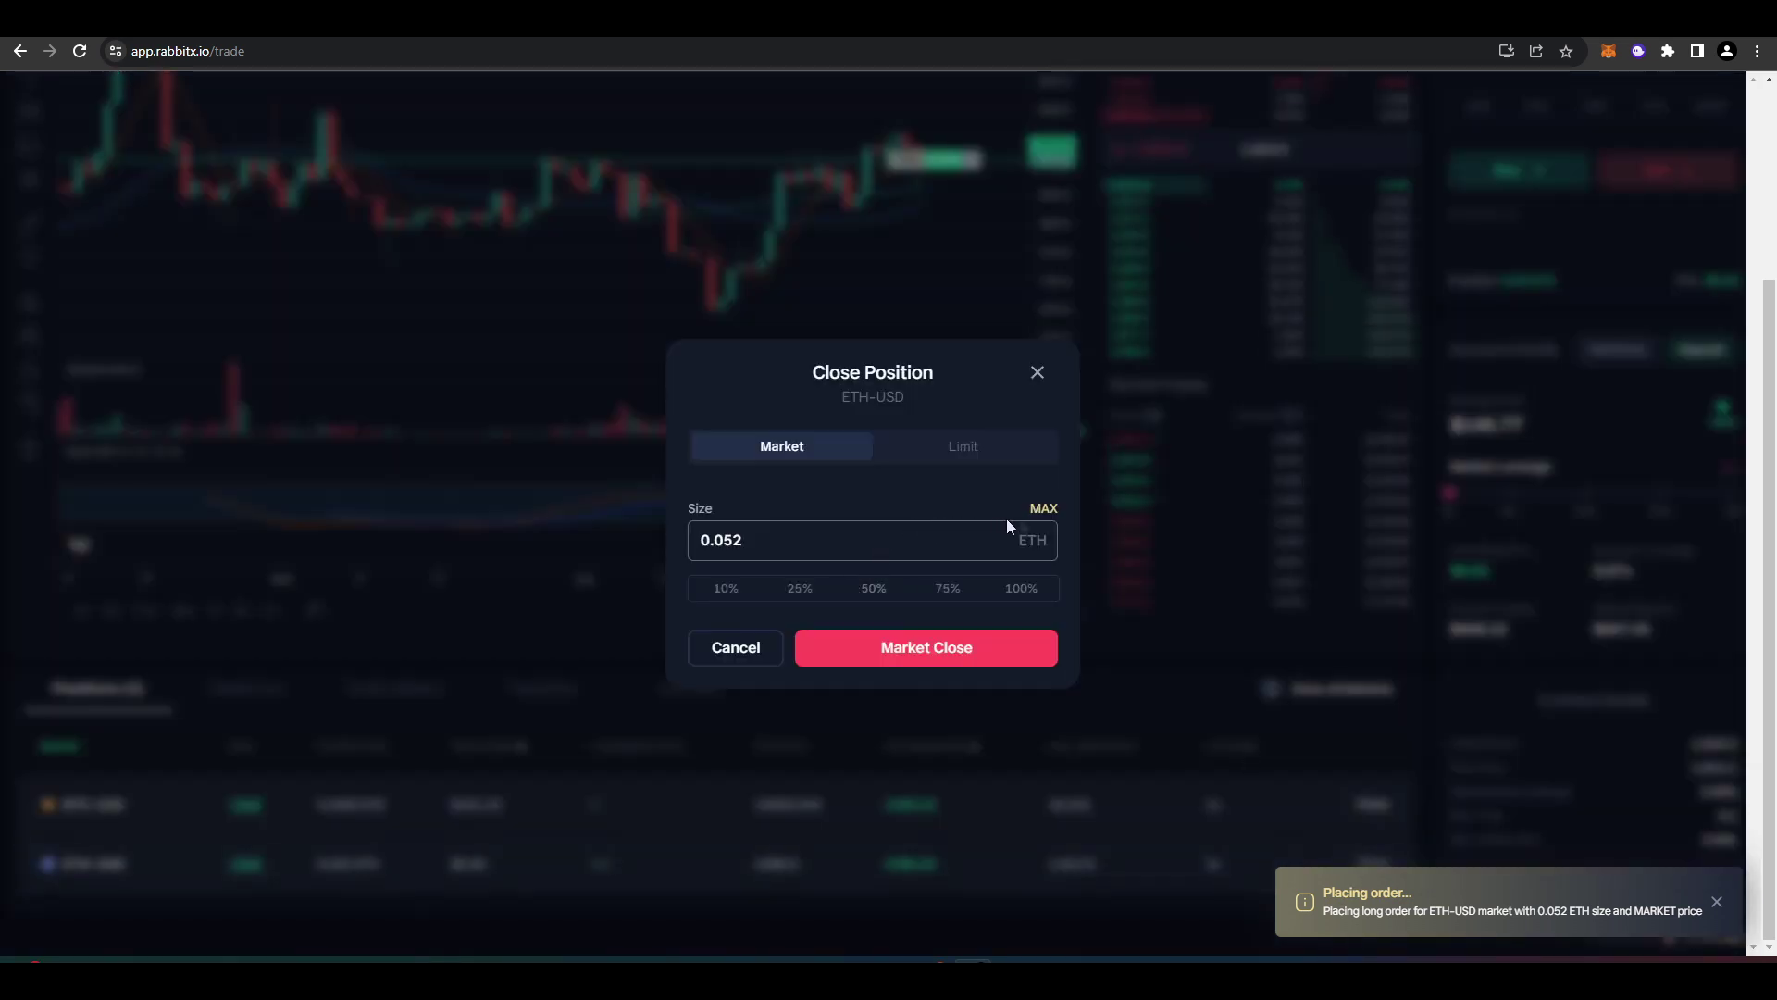
left_click(954, 647)
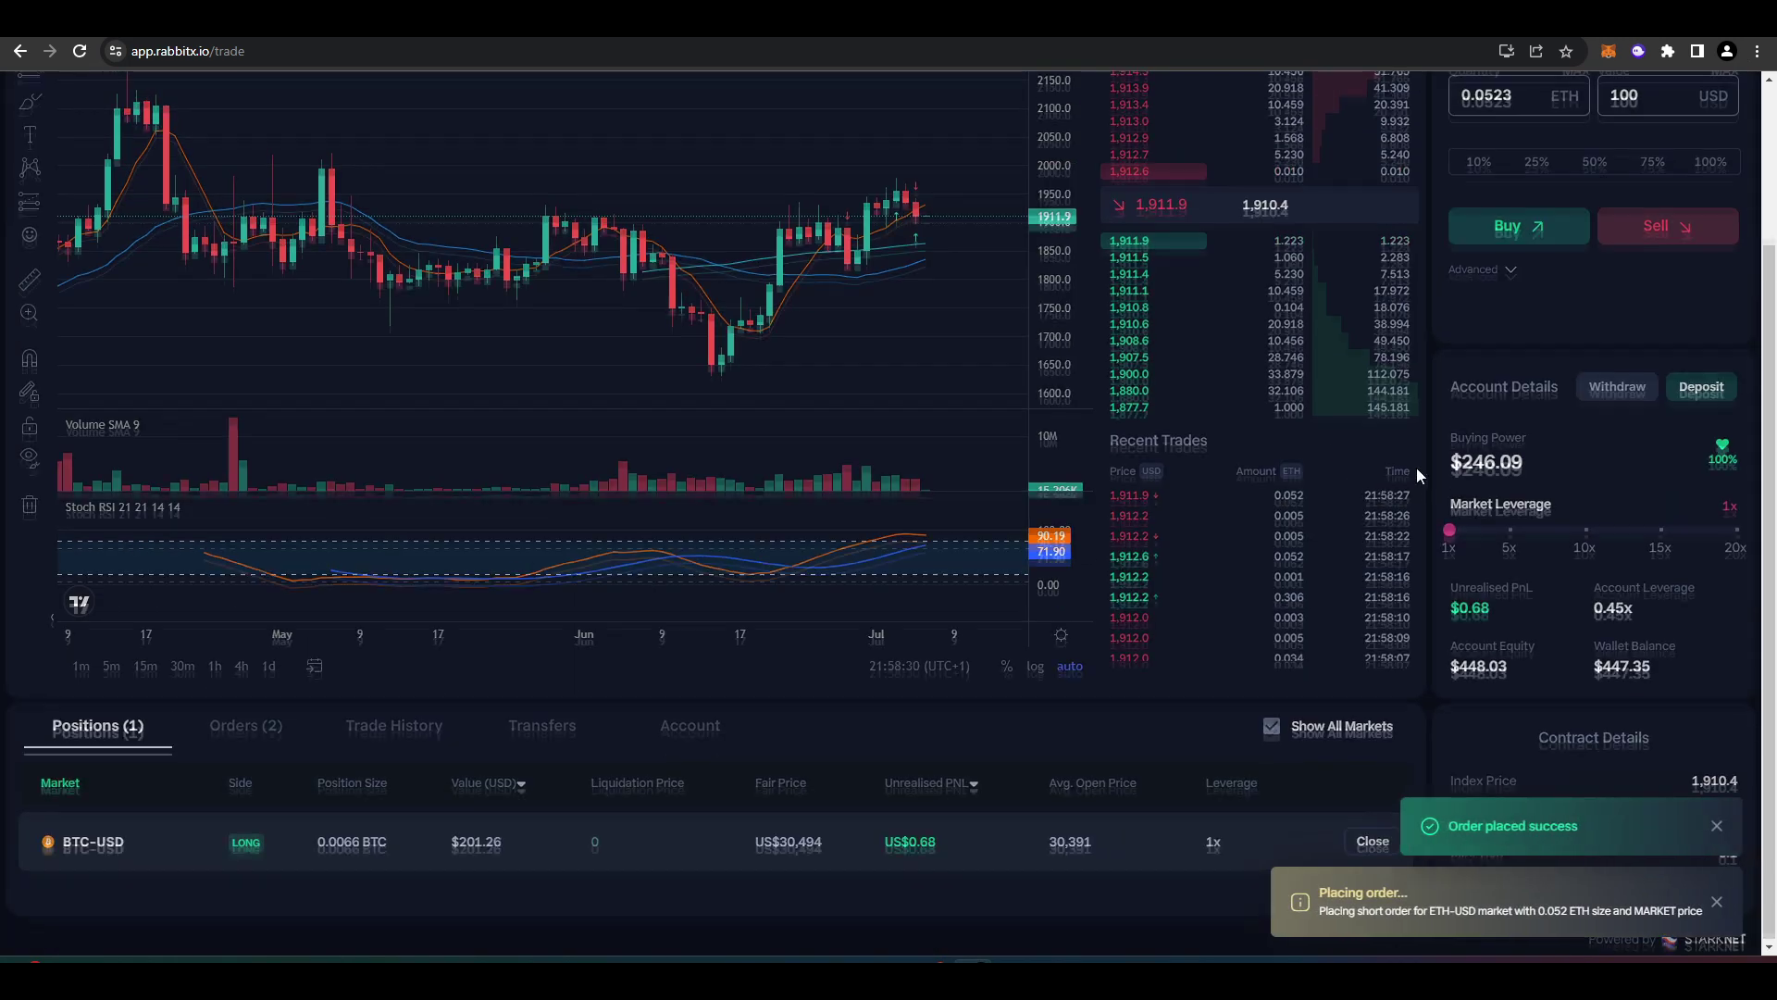
scroll(1416, 468, "up", 3)
scroll(819, 484, "up", 3)
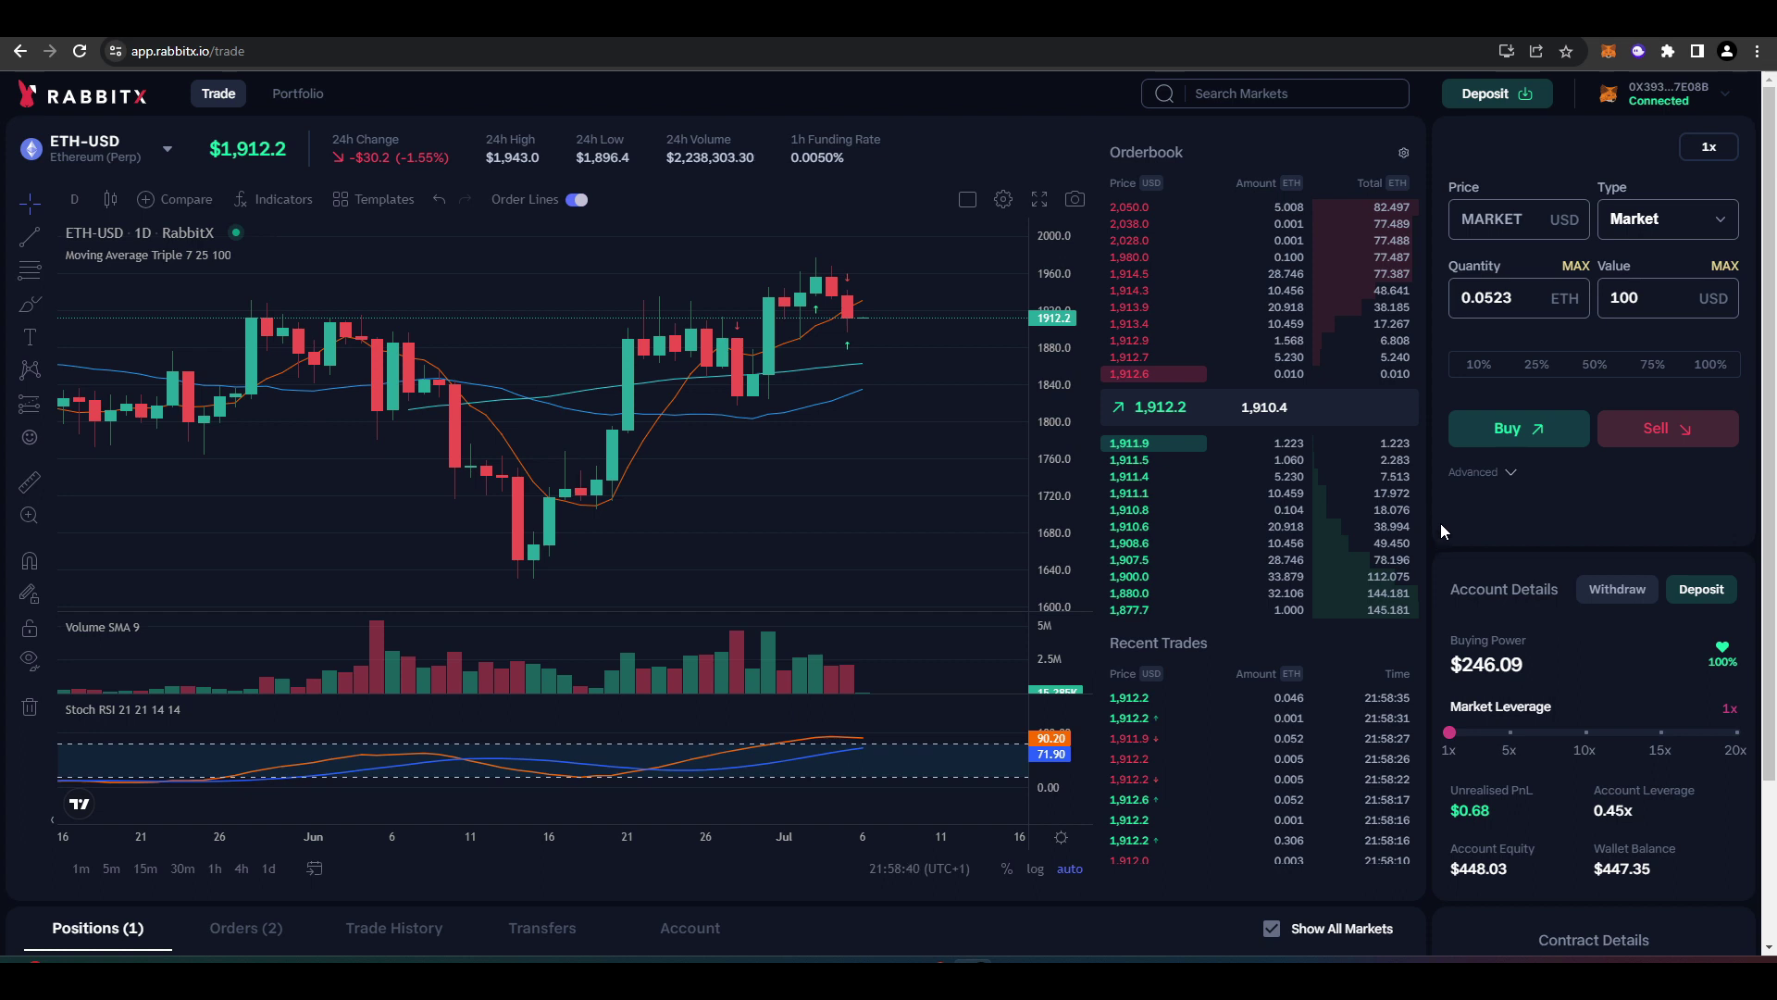
Step: Zoom the ETH-USD chart out and pan it left to show April through July
scroll(807, 495, "down", 2)
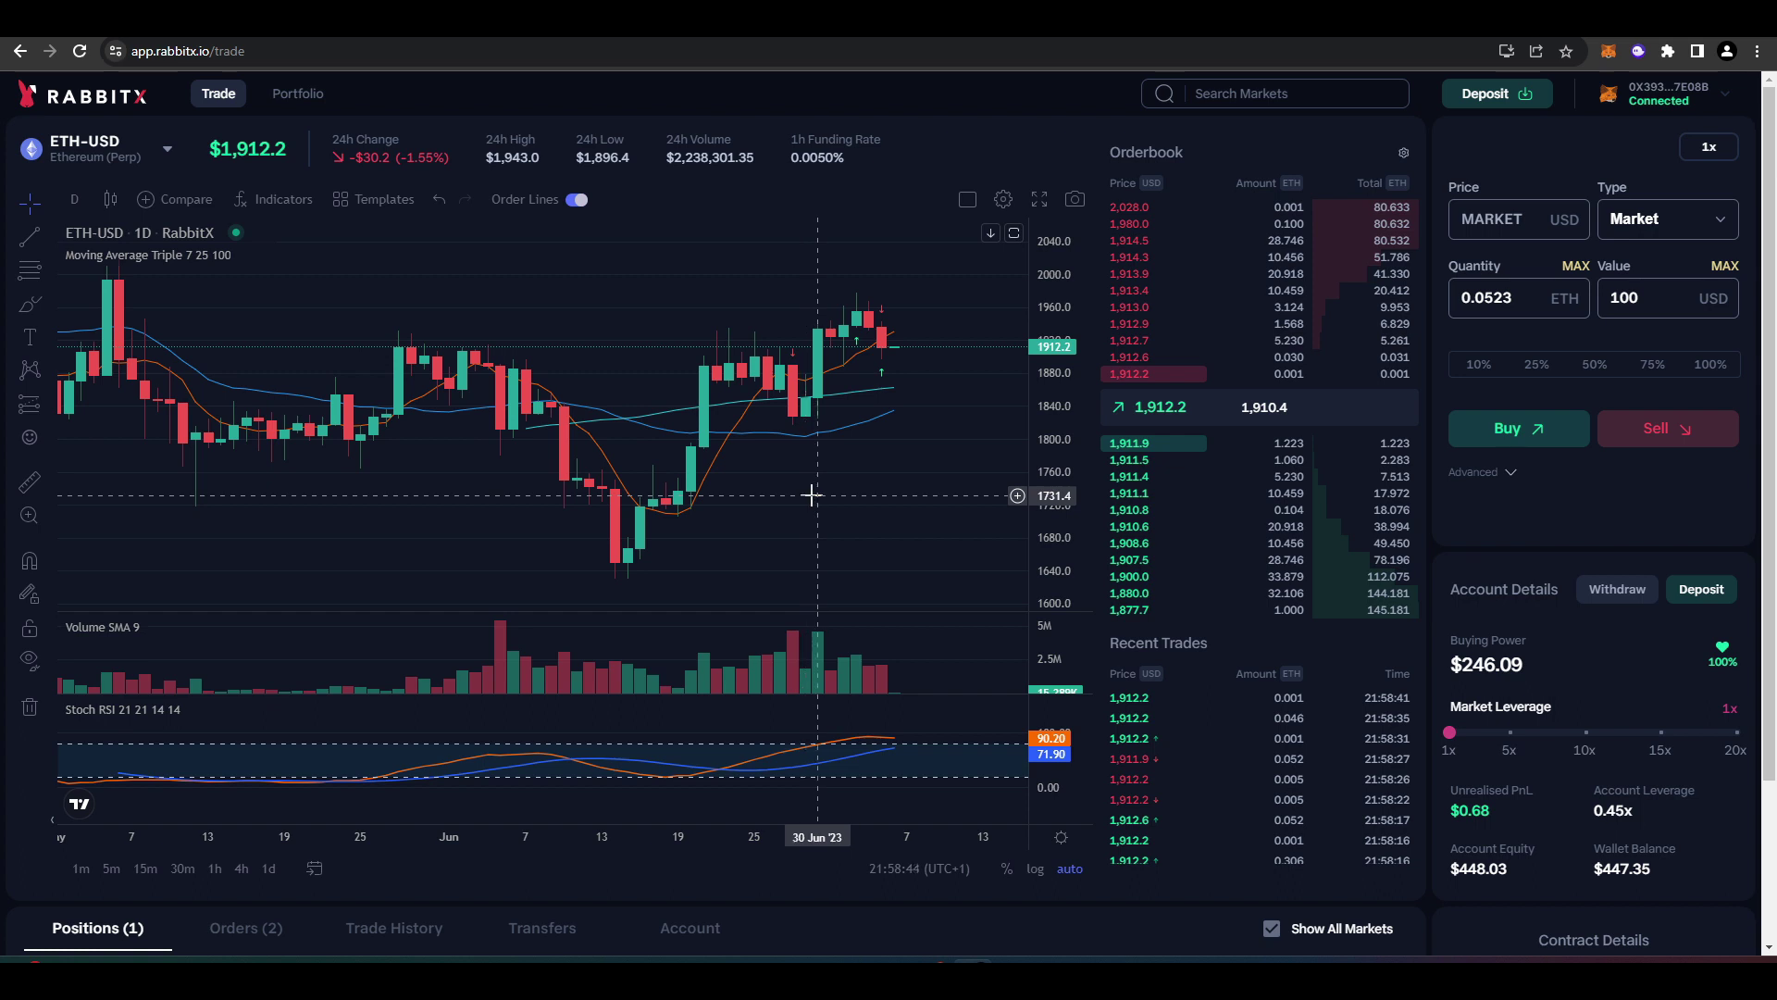
scroll(811, 495, "down", 1)
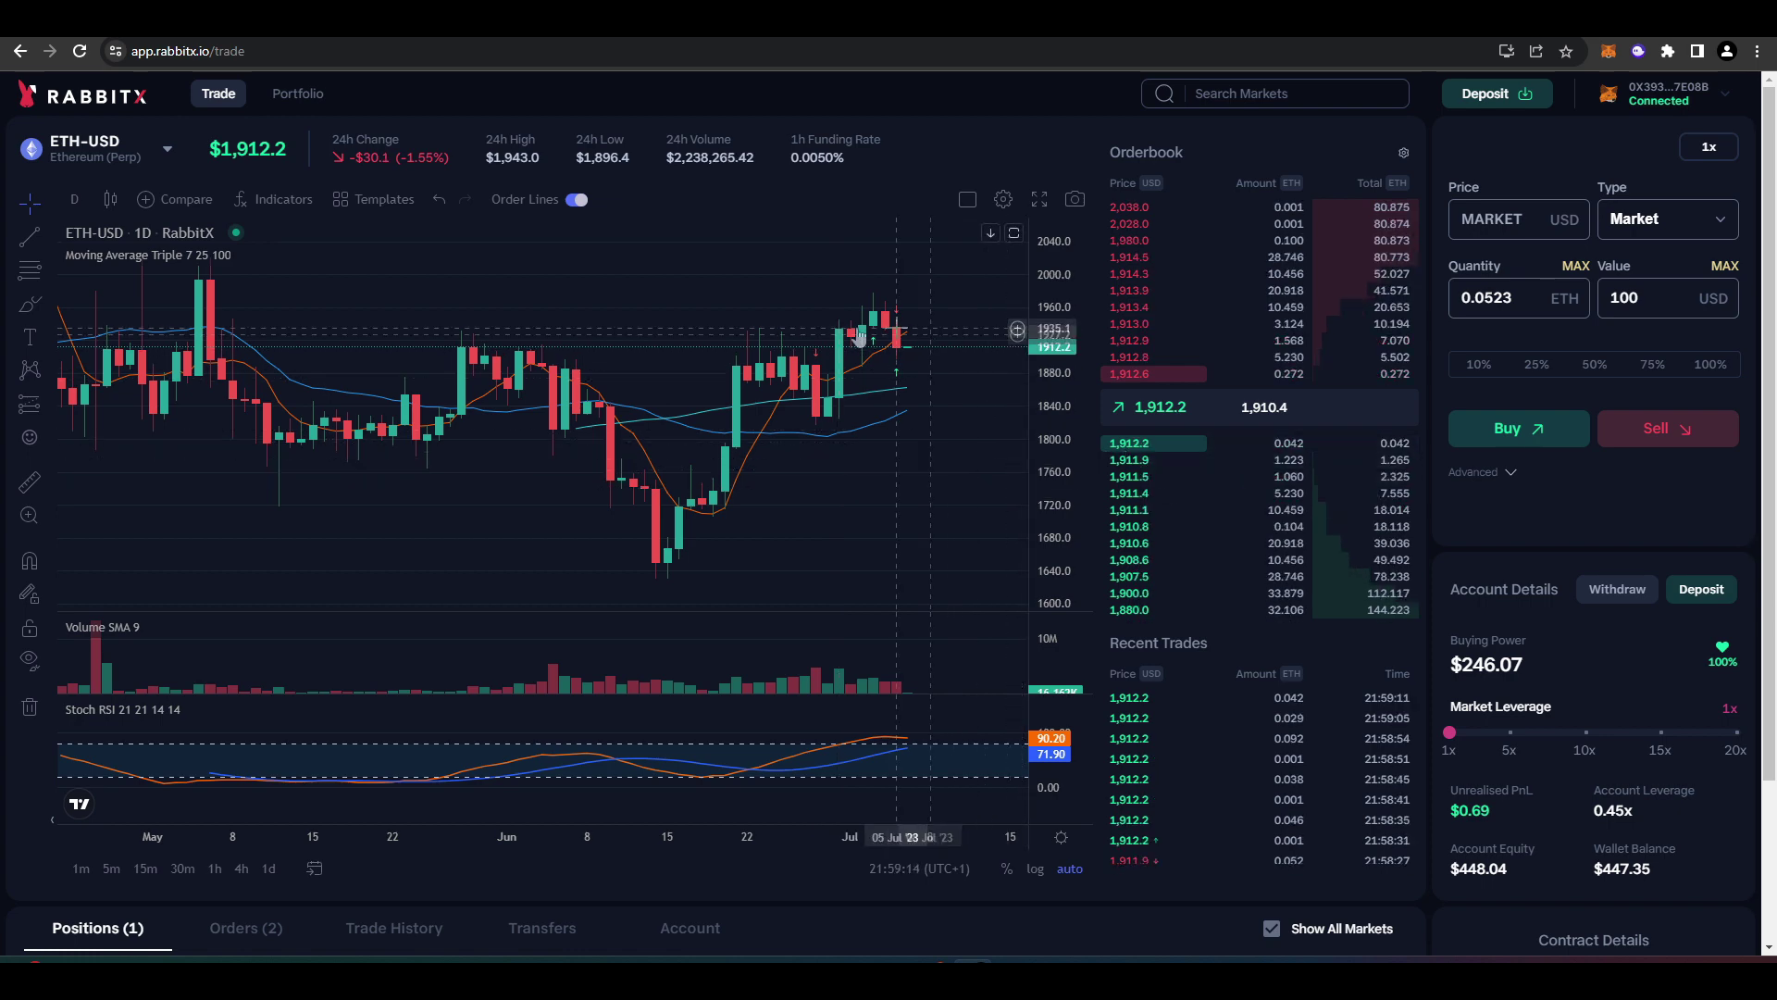
scroll(991, 444, "down", 3)
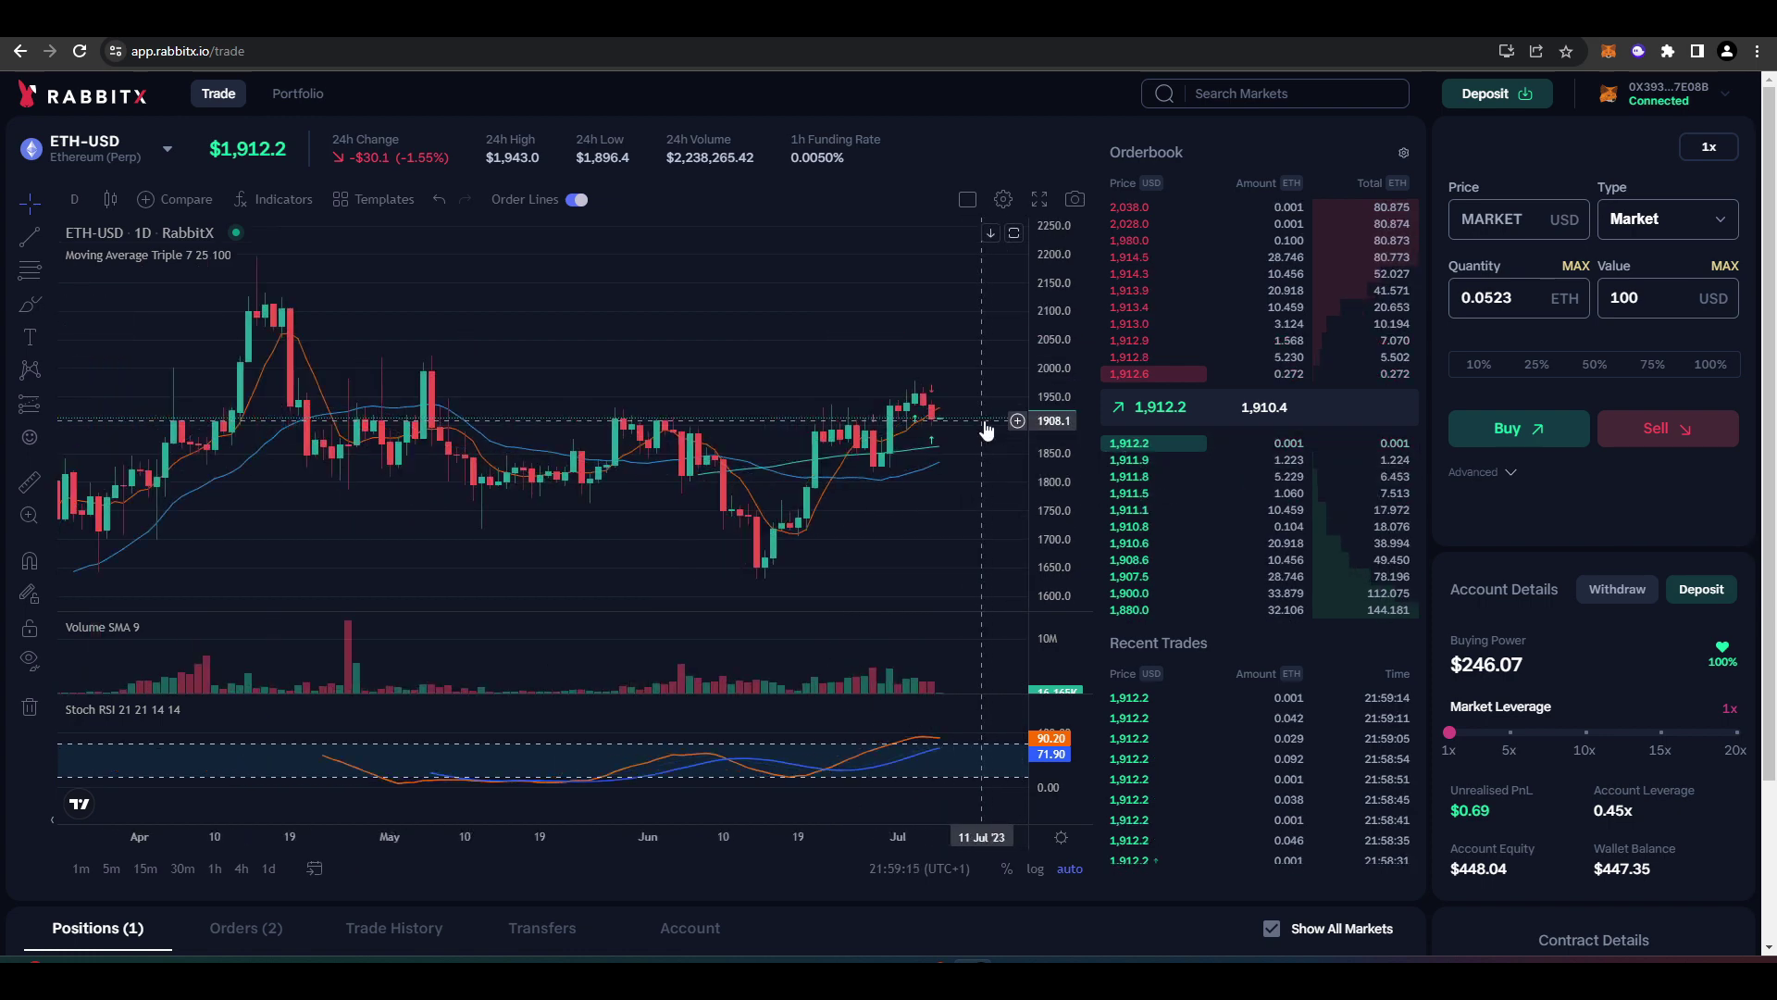
left_click_drag(893, 507, 781, 491)
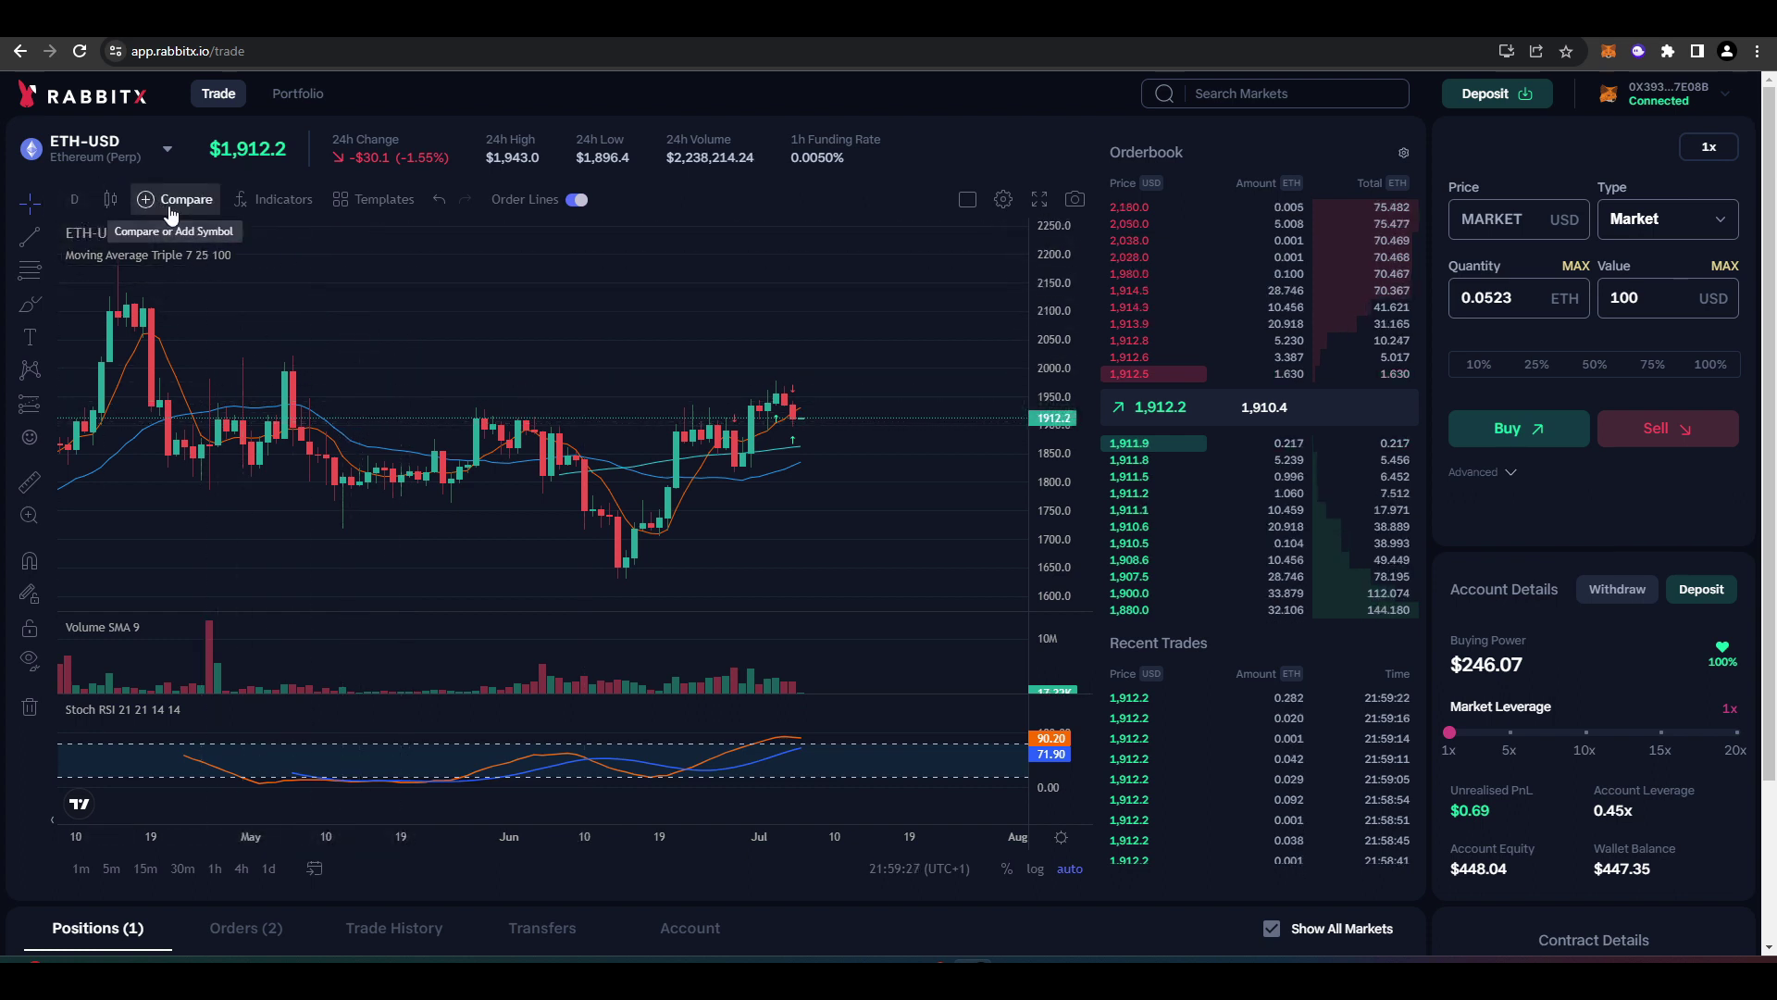
Step: Switch to the BTC-USD market and zoom its daily chart around the long at 30,391
left_click(159, 153)
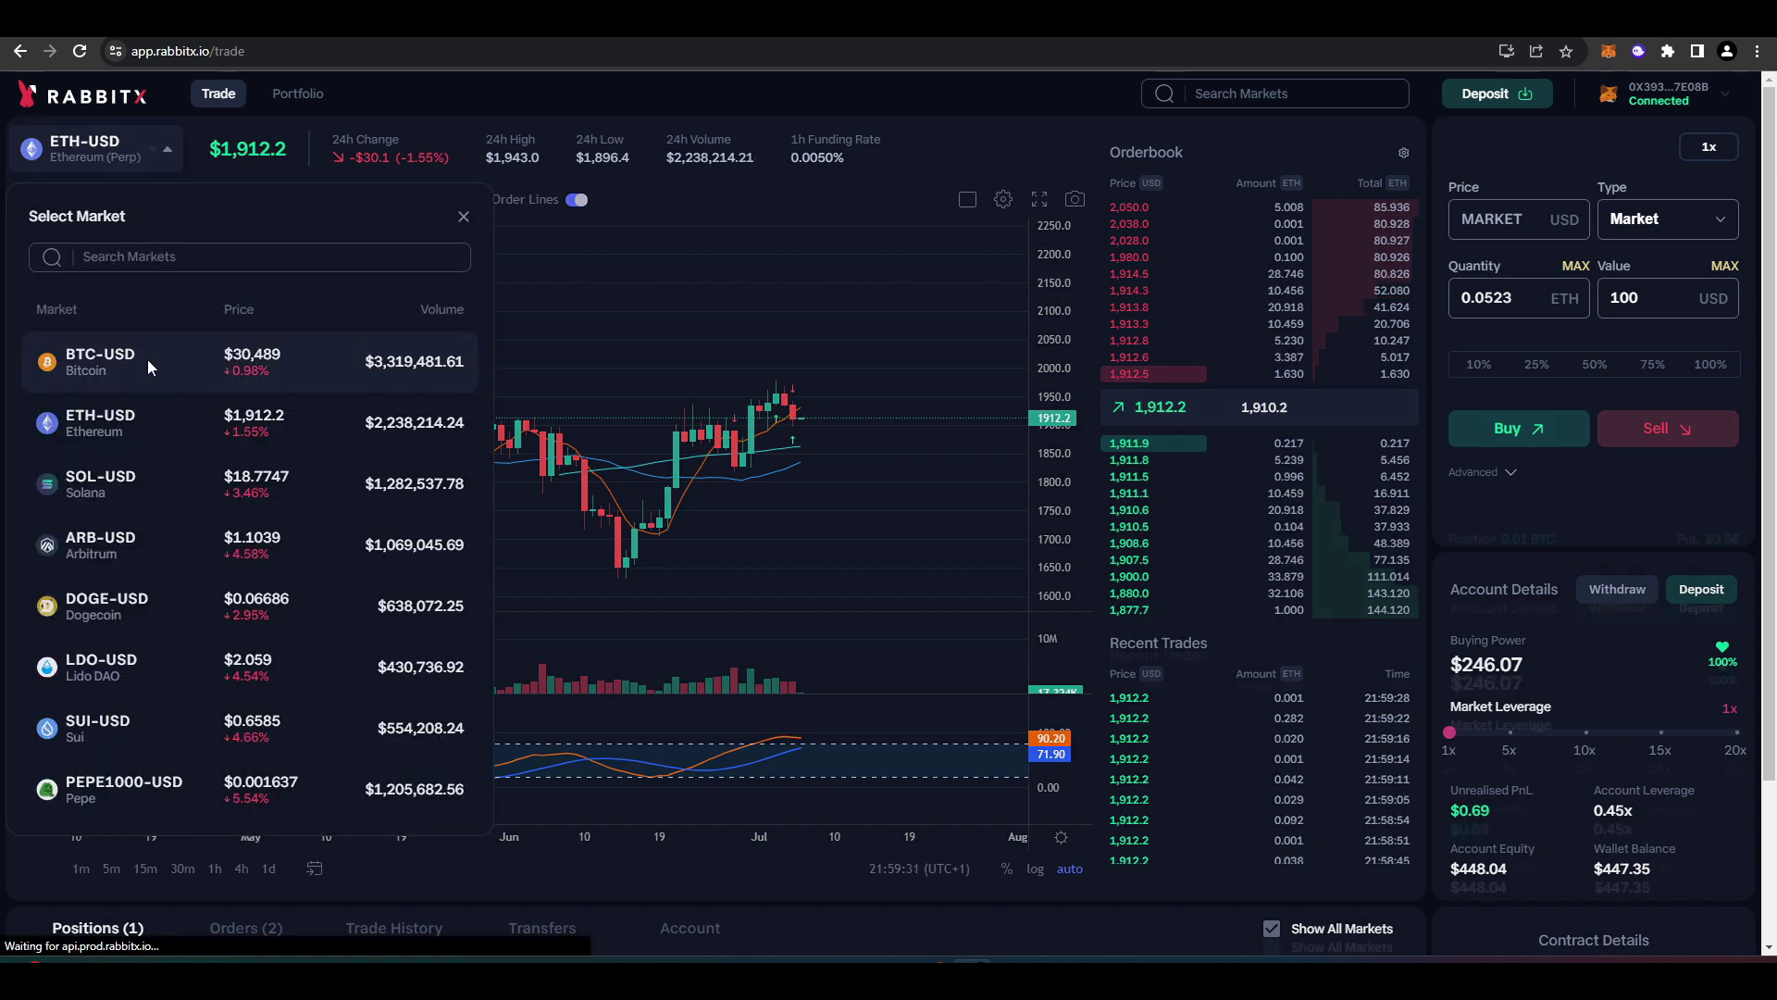
left_click(147, 359)
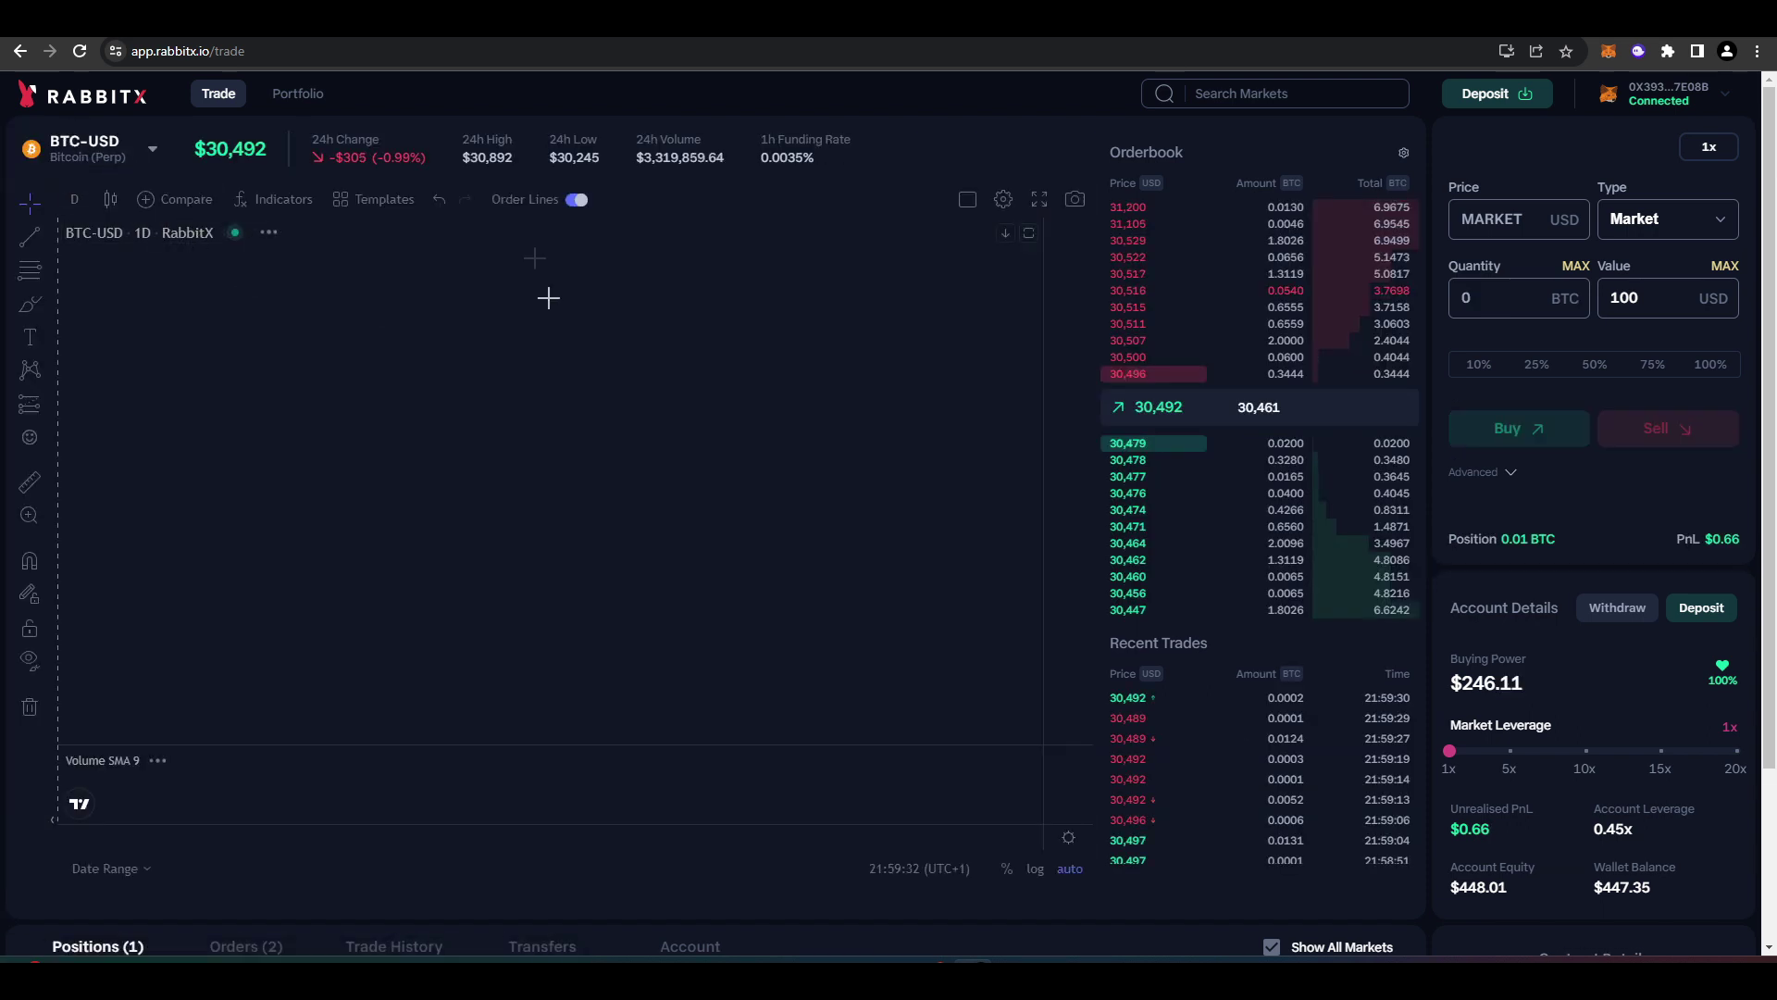
scroll(960, 536, "up", 10)
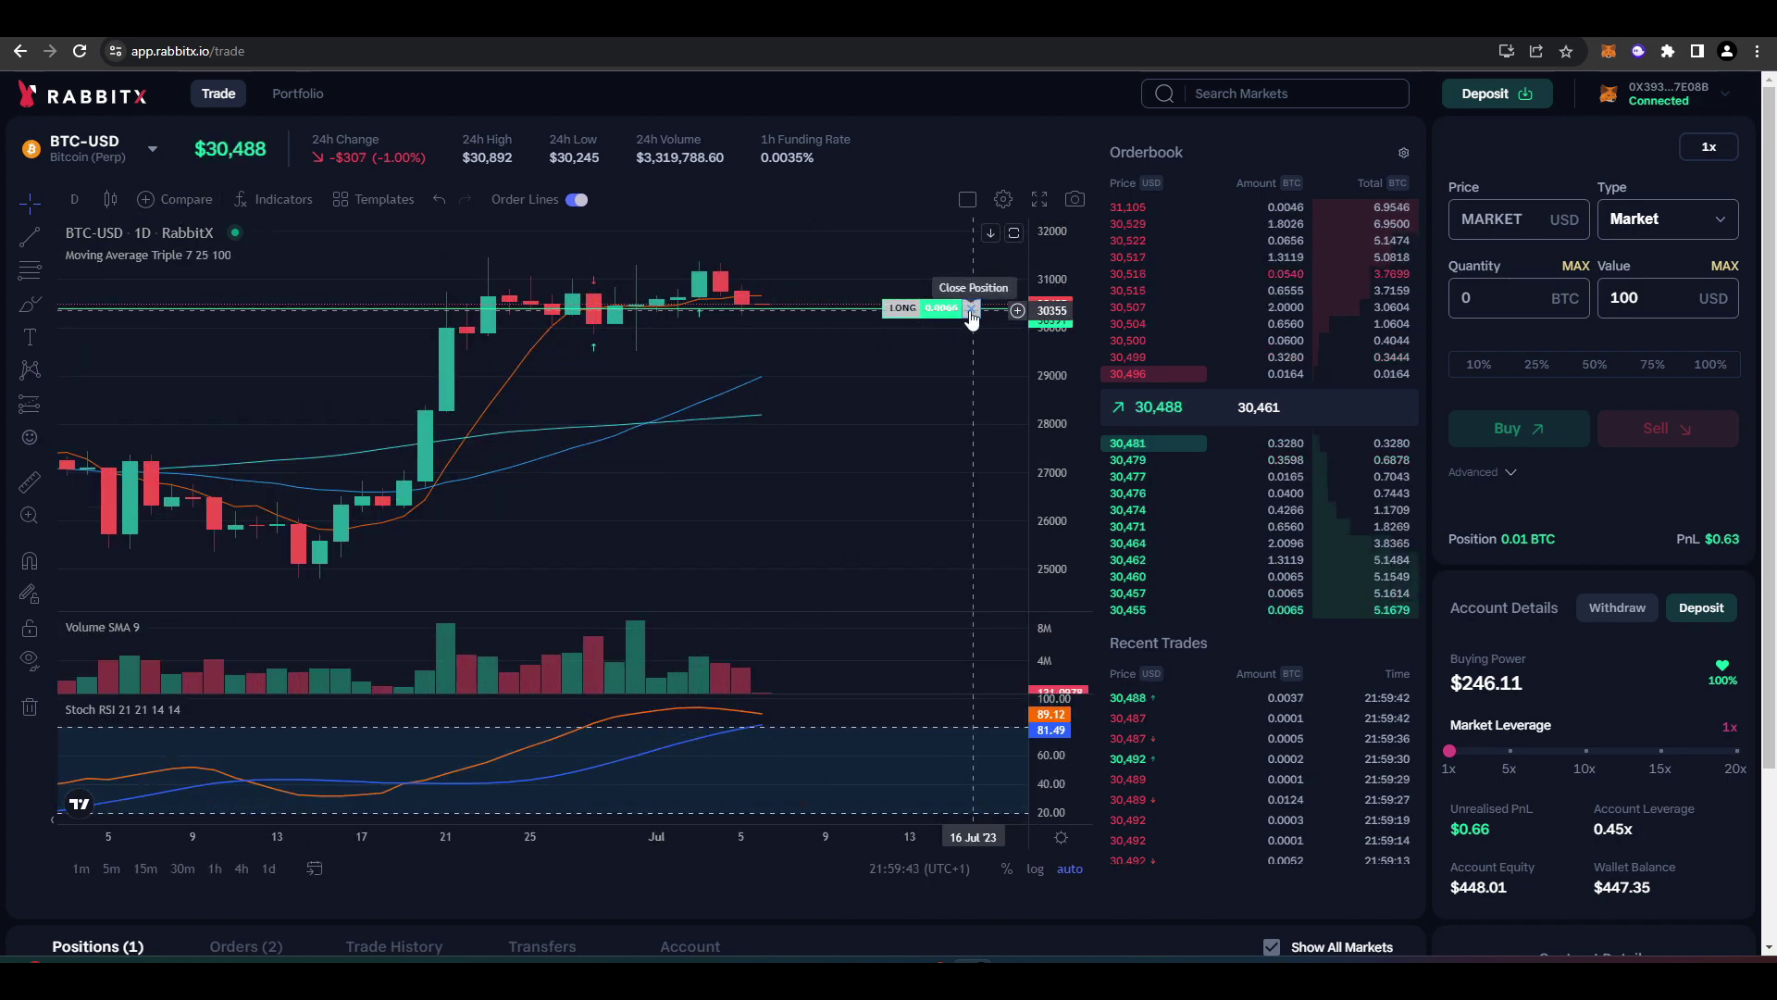
scroll(1107, 682, "down", 3)
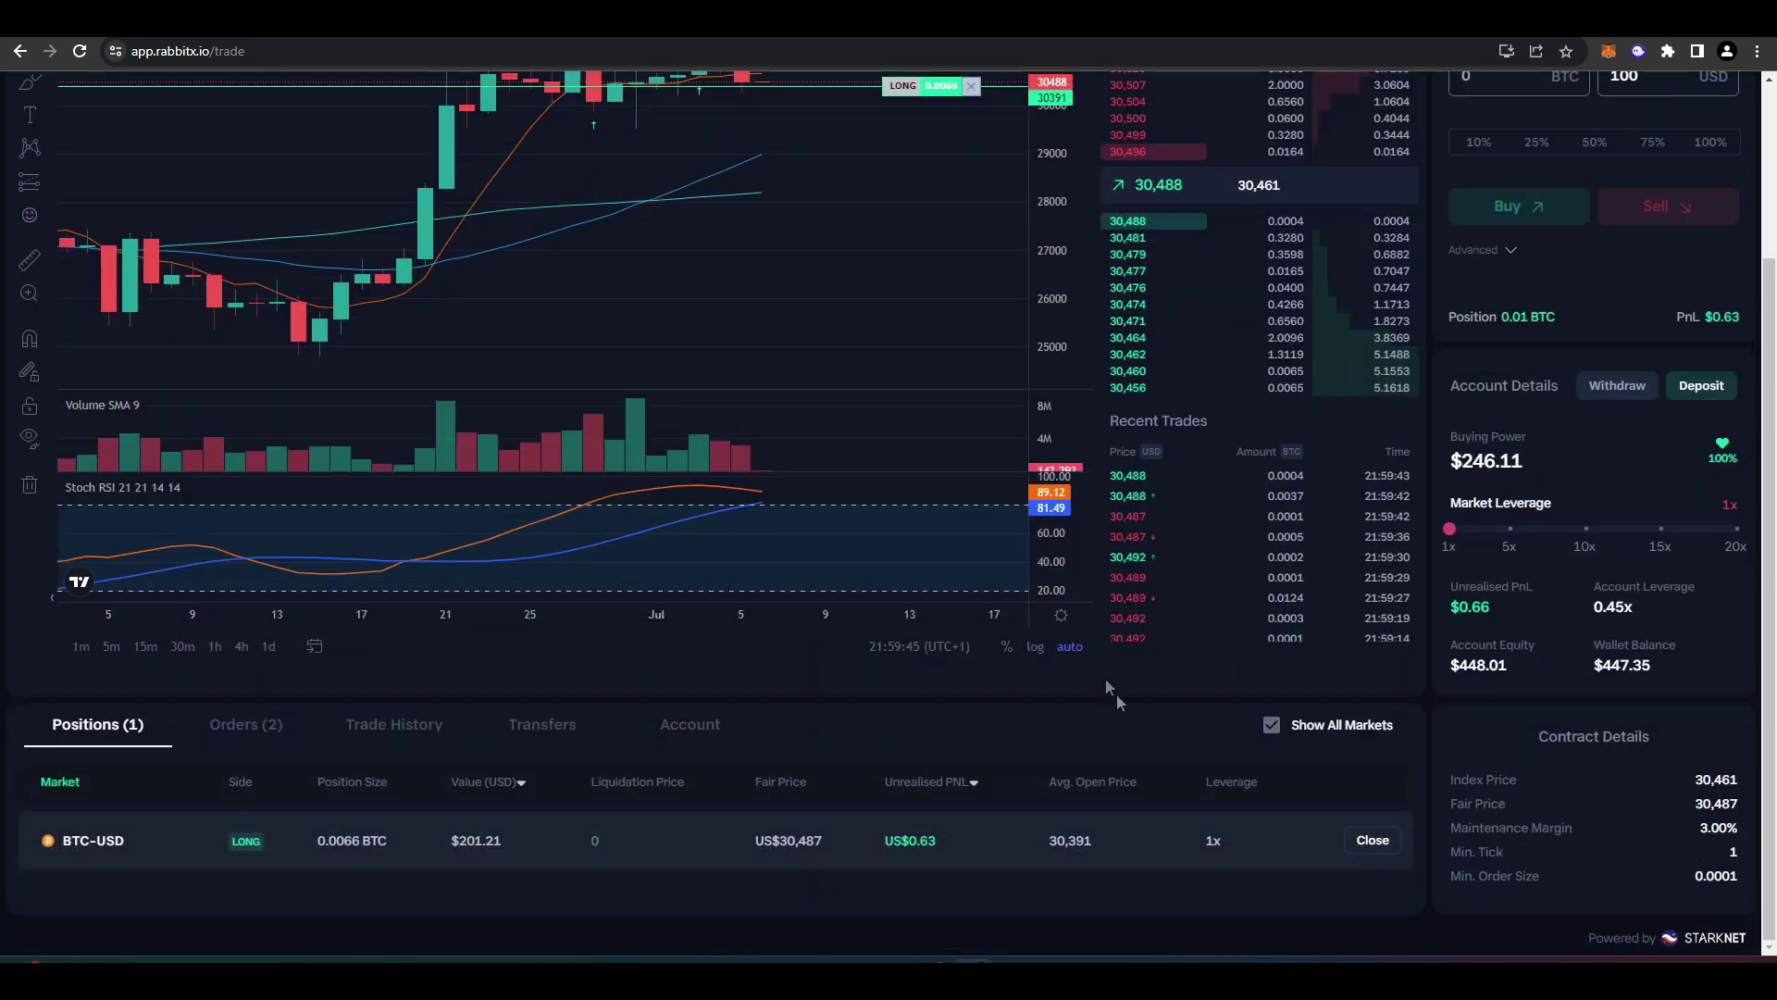
scroll(1407, 874, "up", 3)
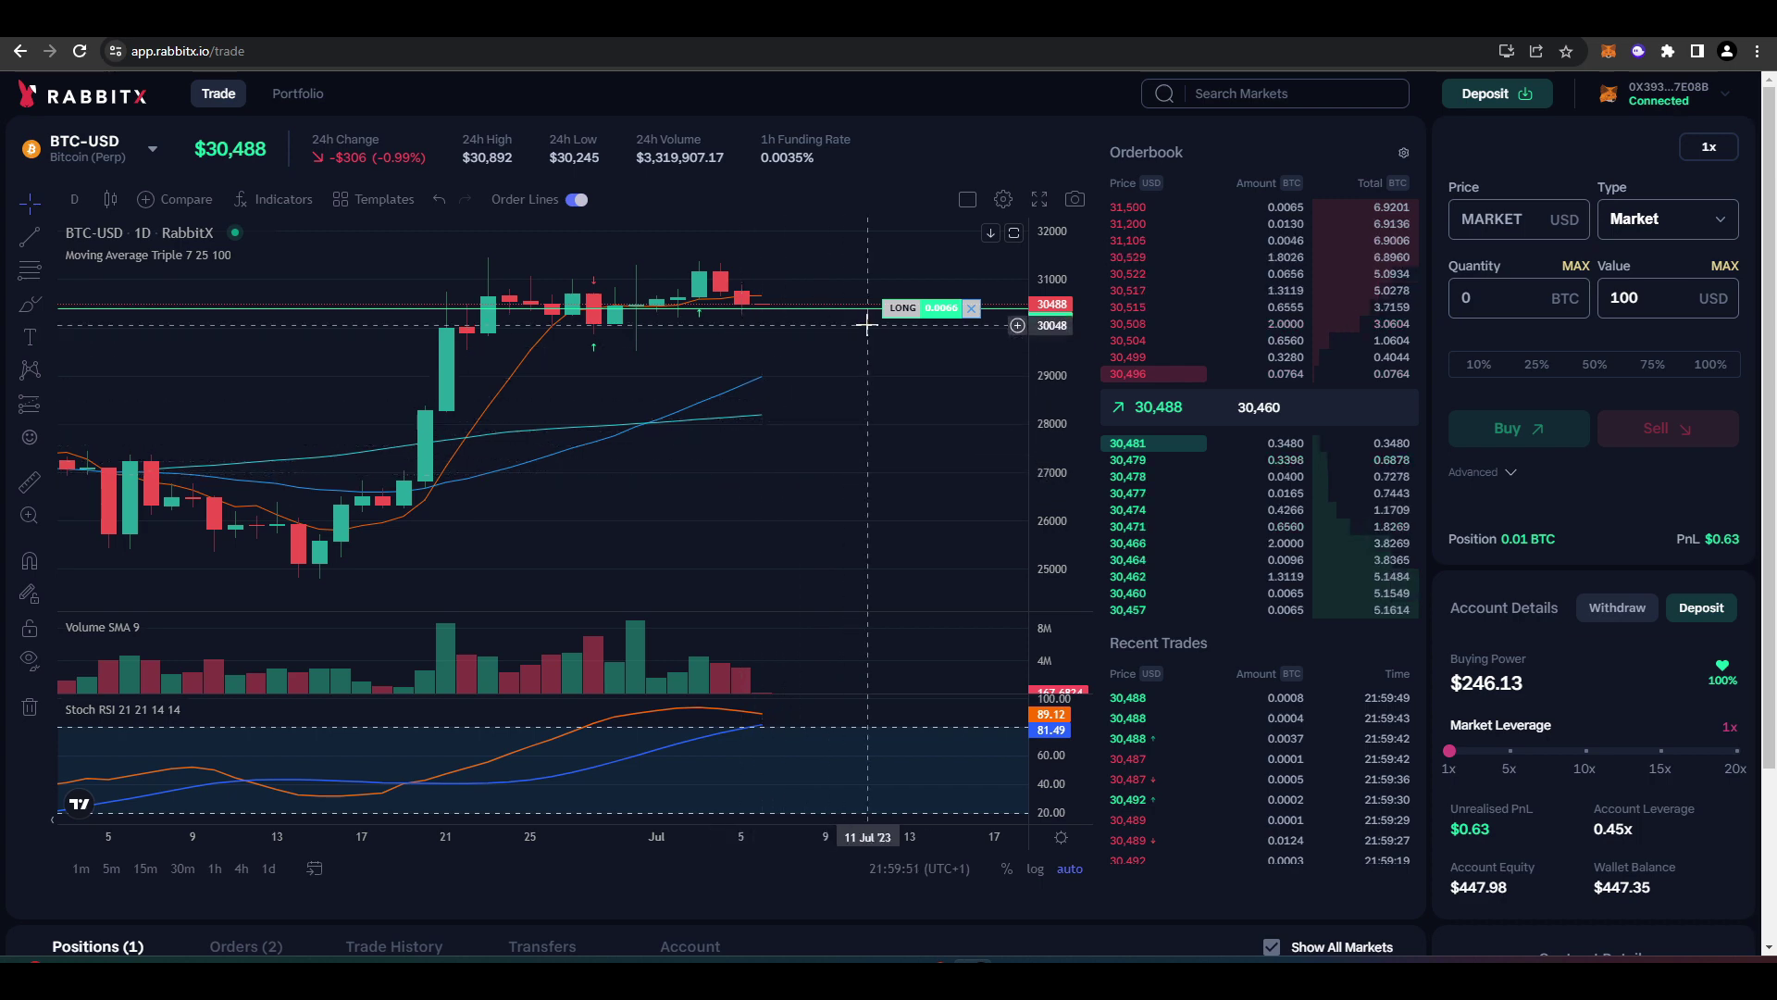
scroll(879, 389, "right", 2)
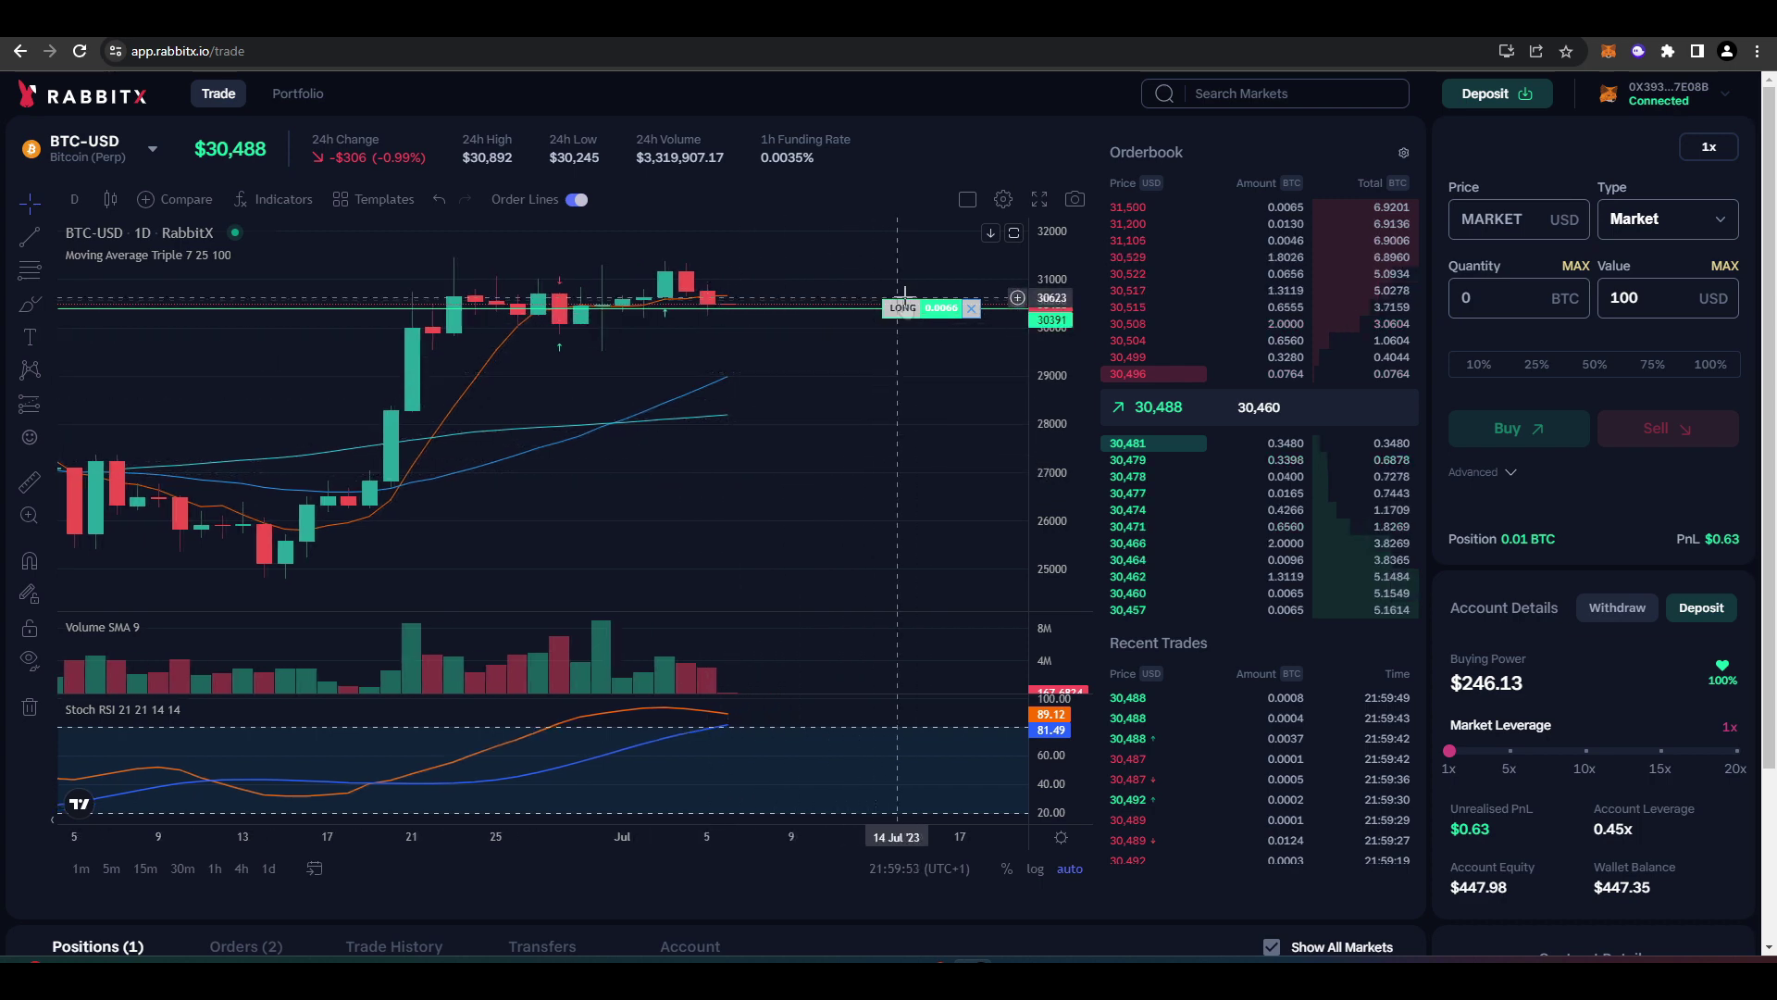
scroll(931, 316, "left", 4)
Step: Browse the Select Market list's prices and volumes, then close it
left_click(144, 165)
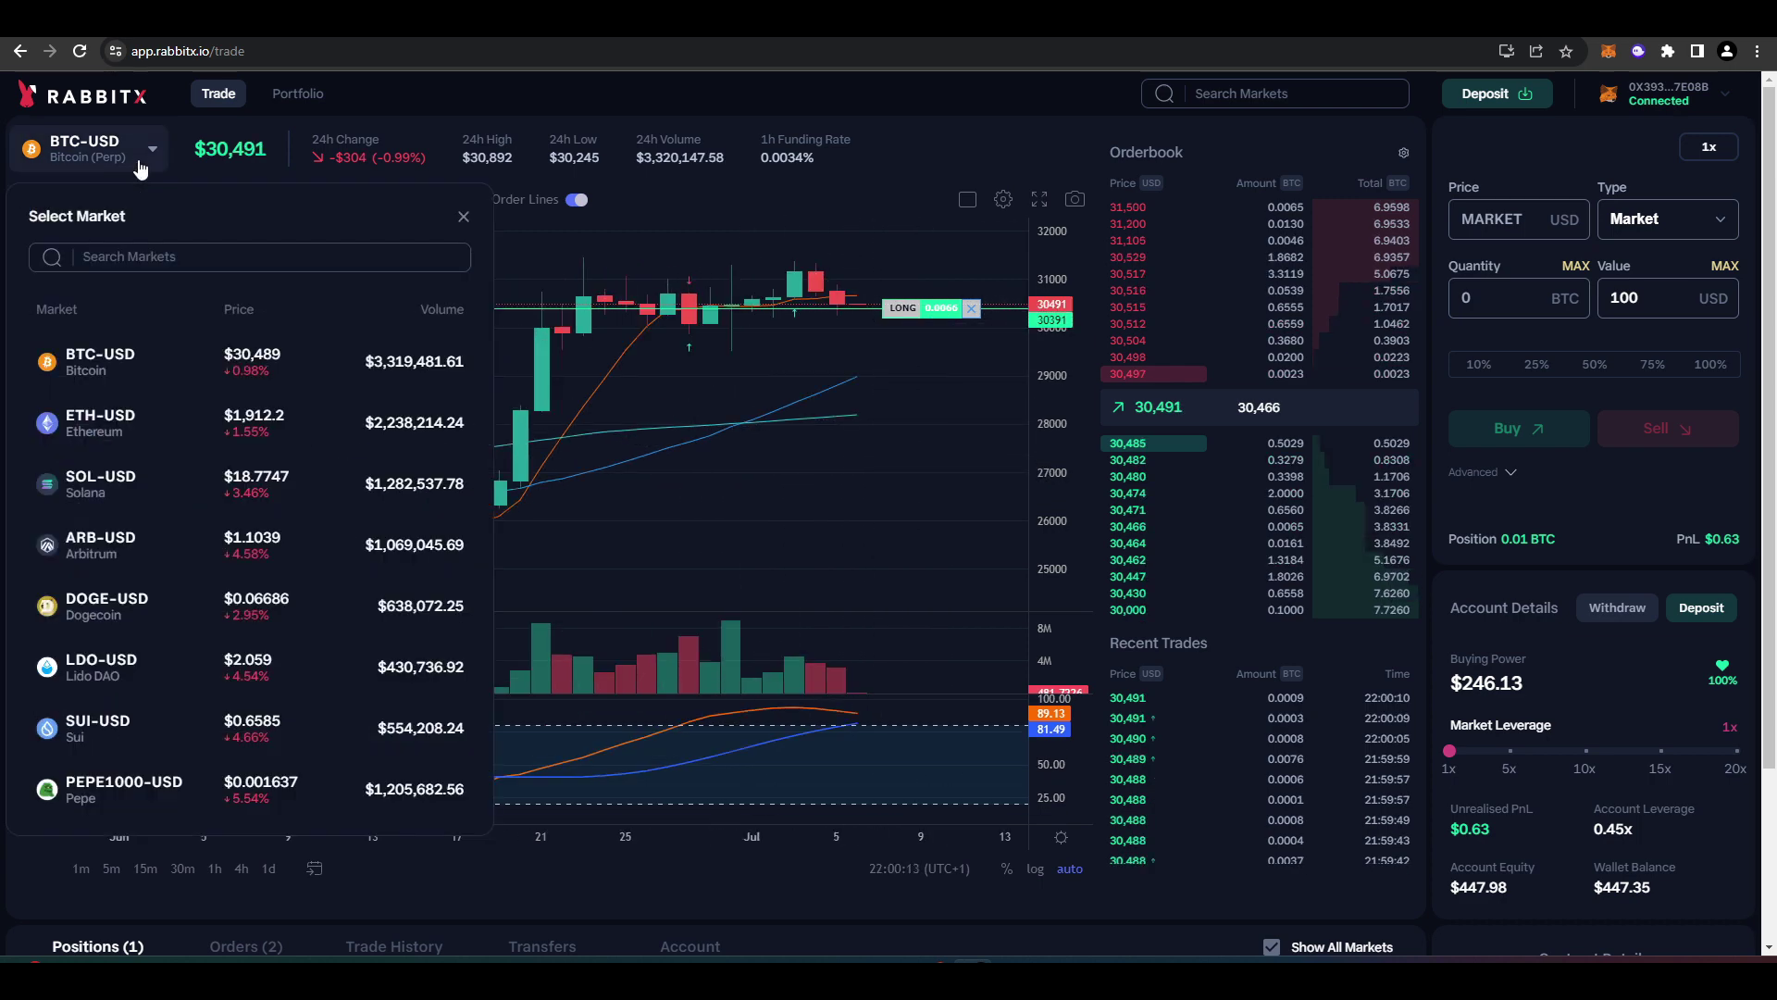
scroll(218, 336, "down", 1)
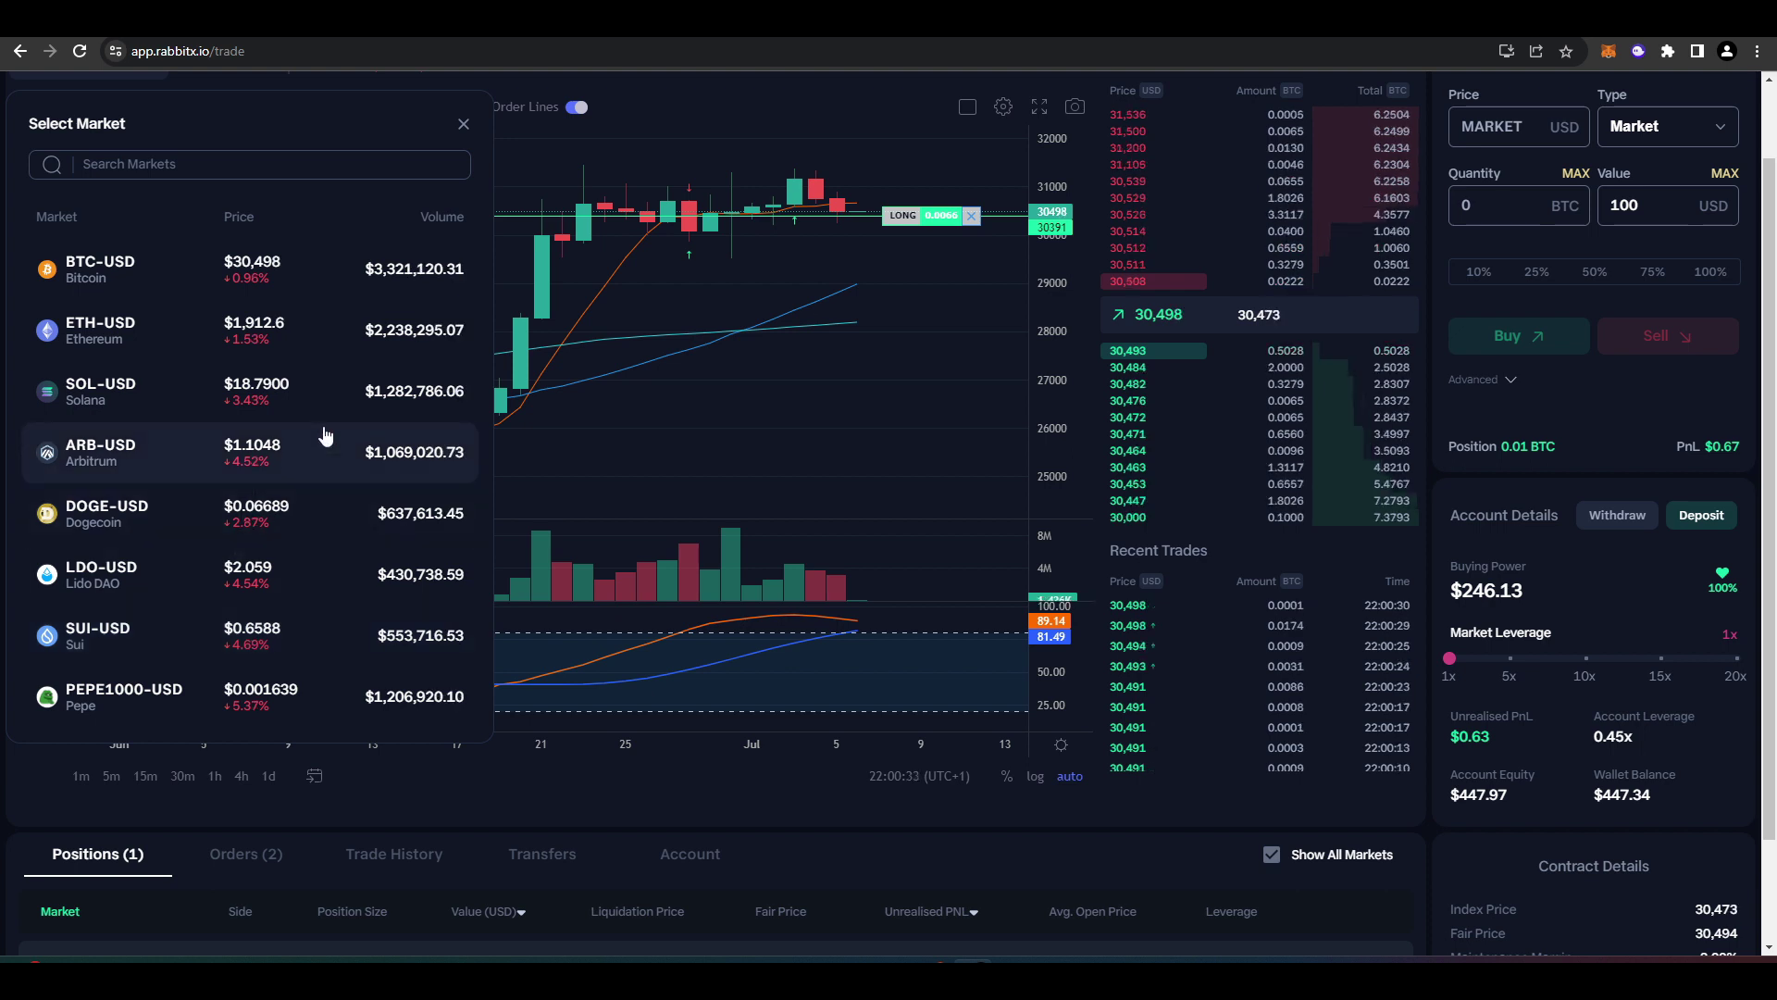
scroll(324, 435, "up", 1)
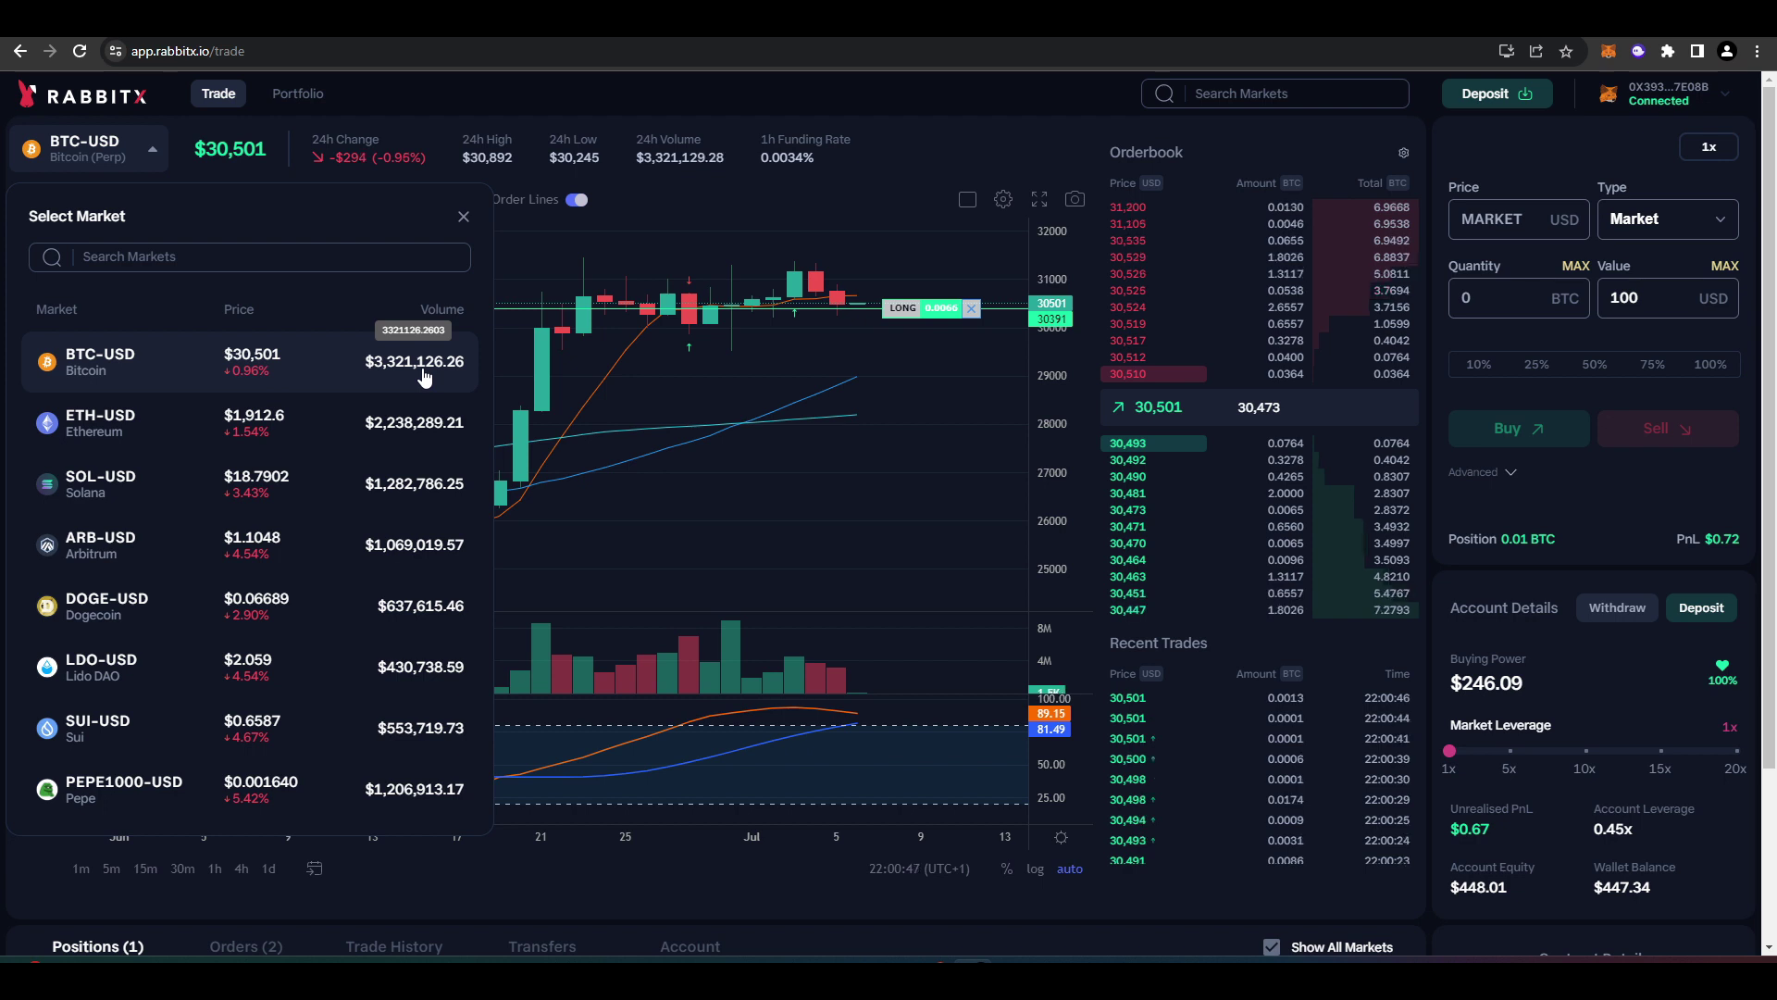
left_click(462, 219)
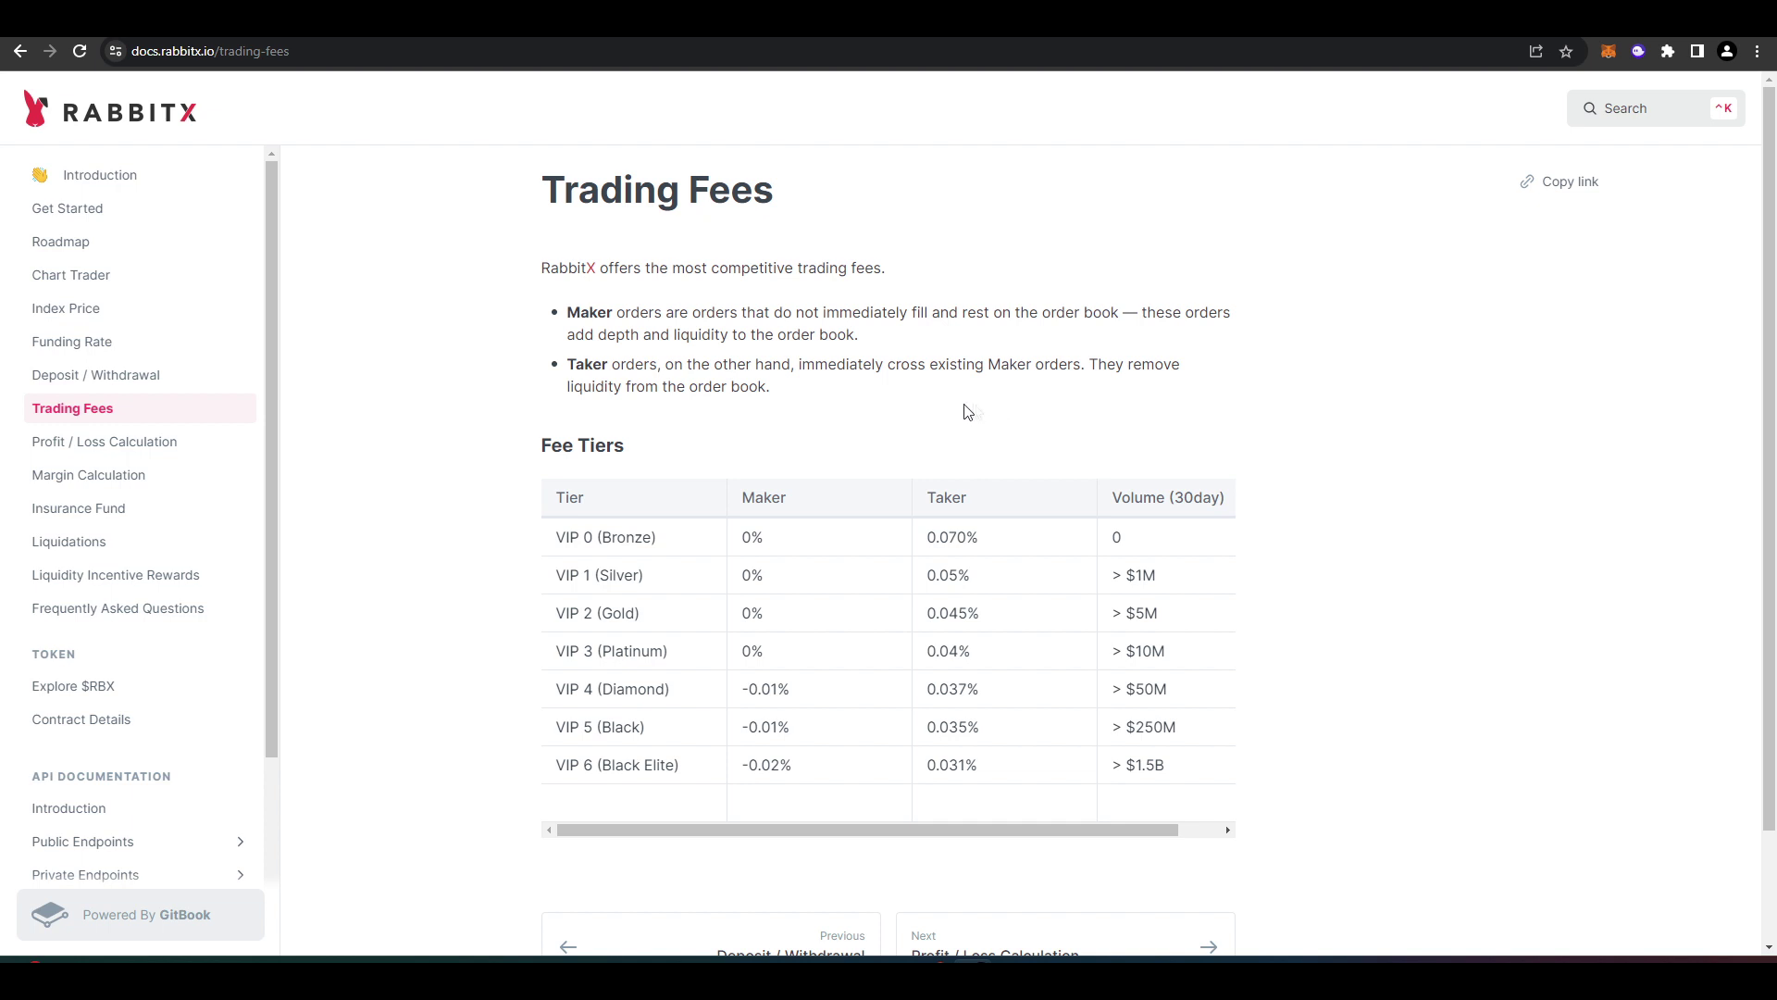
Step: Scroll the Trading Fees page back up to the VIP 0–6 maker and taker fee table
scroll(925, 430, "down", 1)
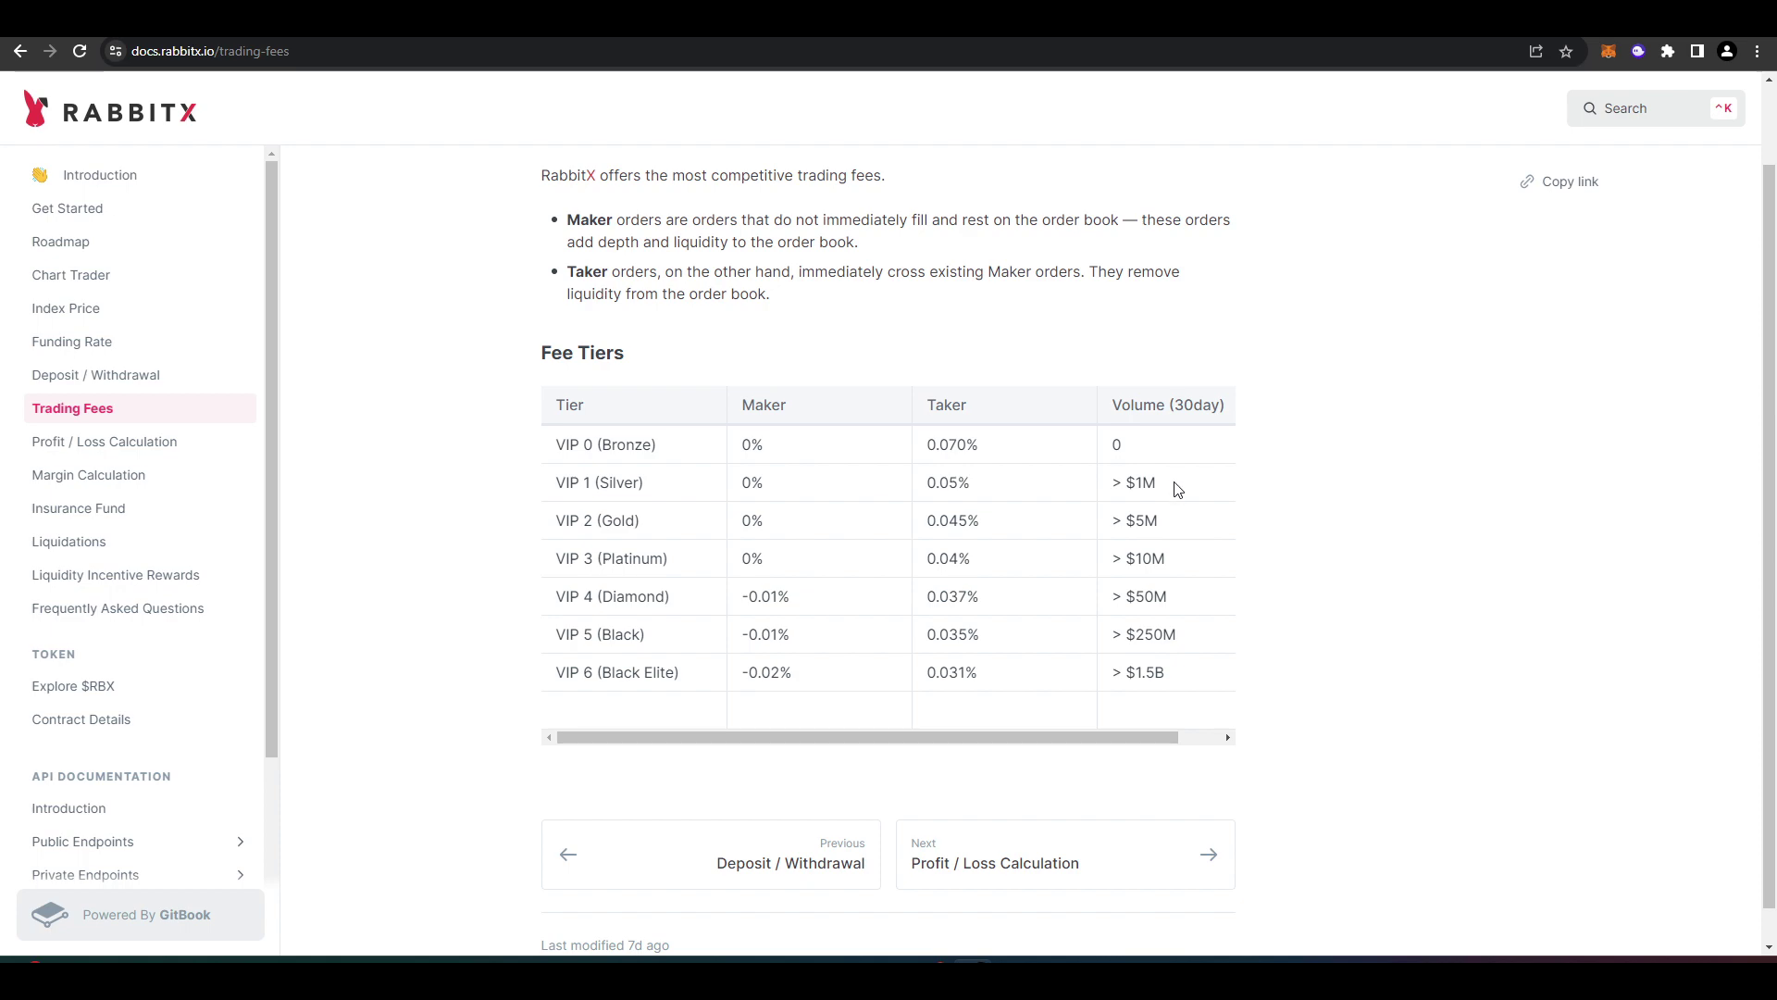
scroll(1052, 524, "up", 1)
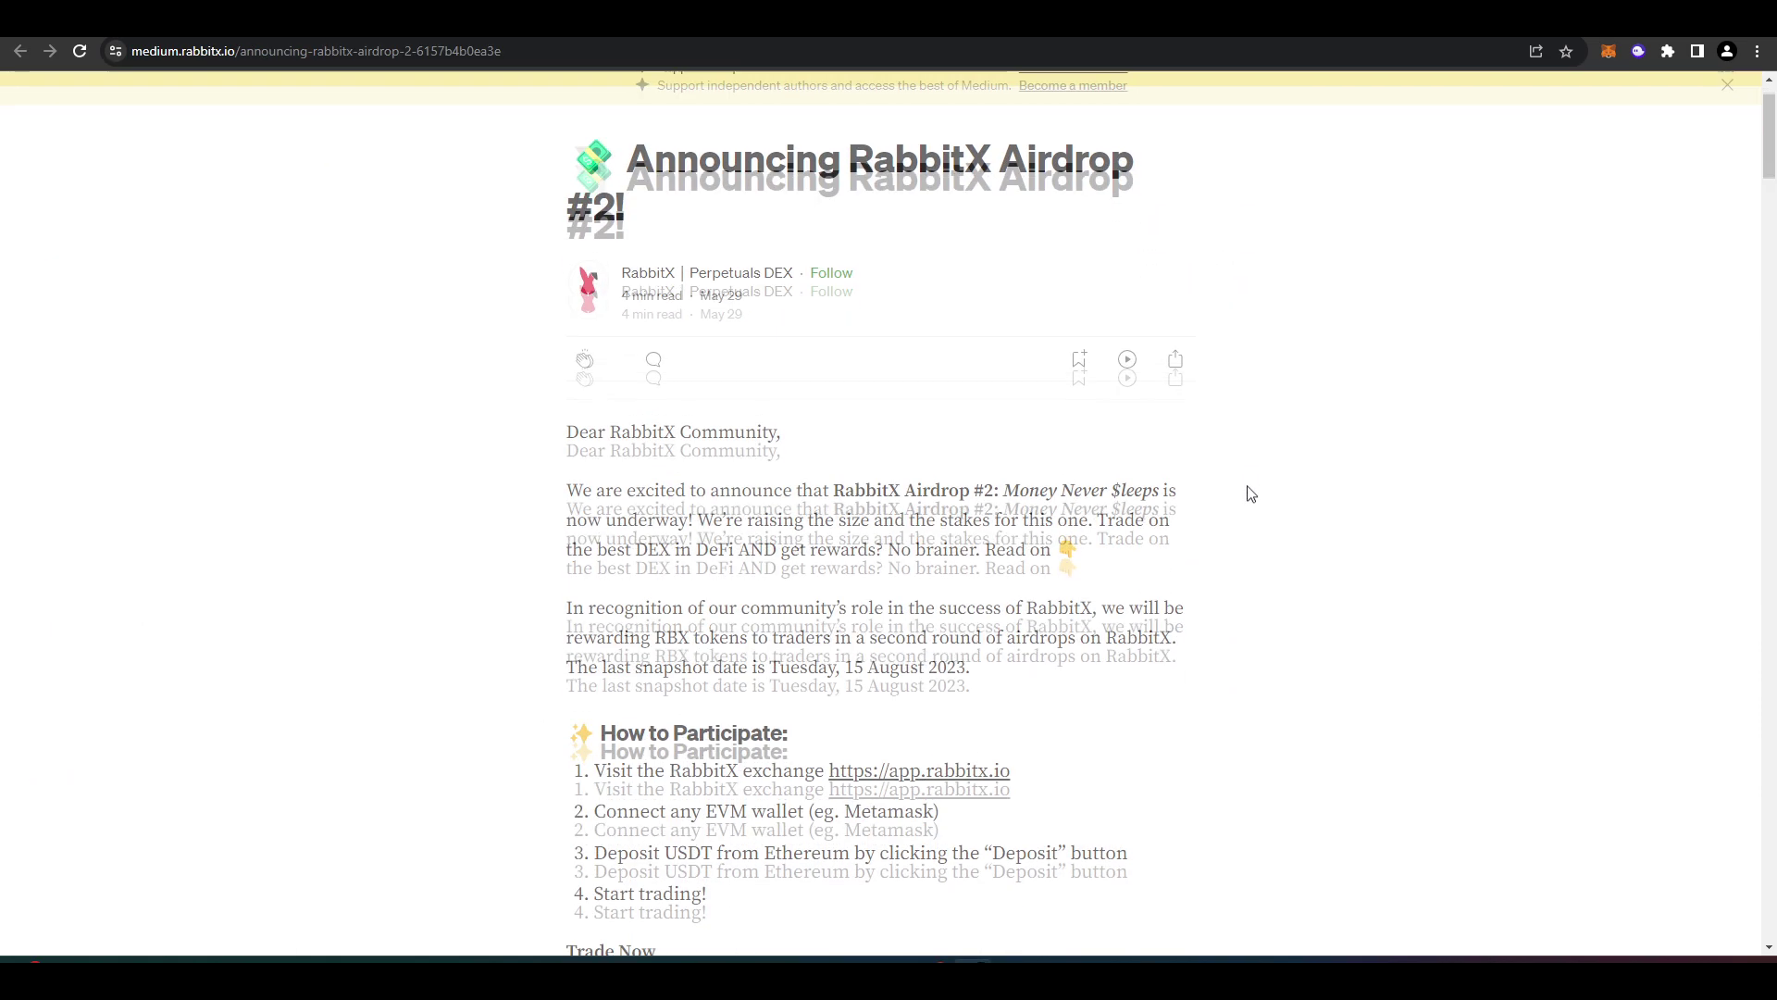
Step: Scroll the Airdrop #2 article past How to Participate and Trade. Earn. Win. to Airdrop Boosts
scroll(1250, 468, "down", 4)
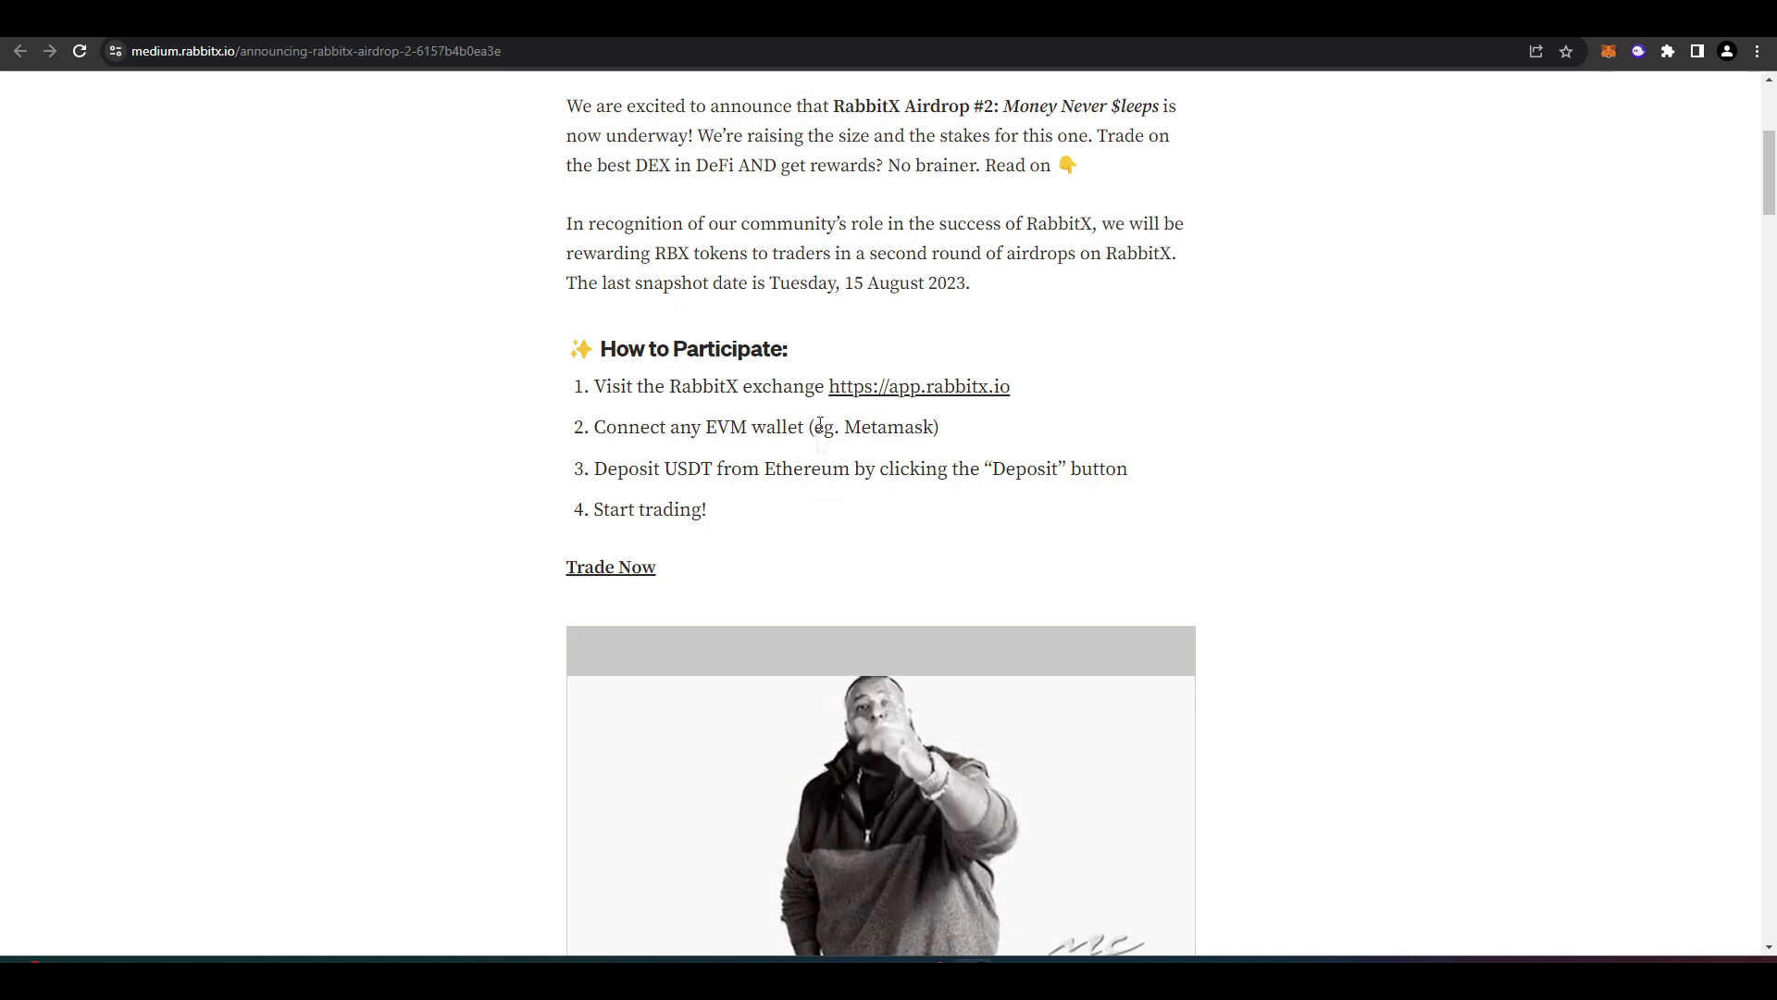
scroll(1267, 355, "down", 4)
scroll(1258, 359, "down", 5)
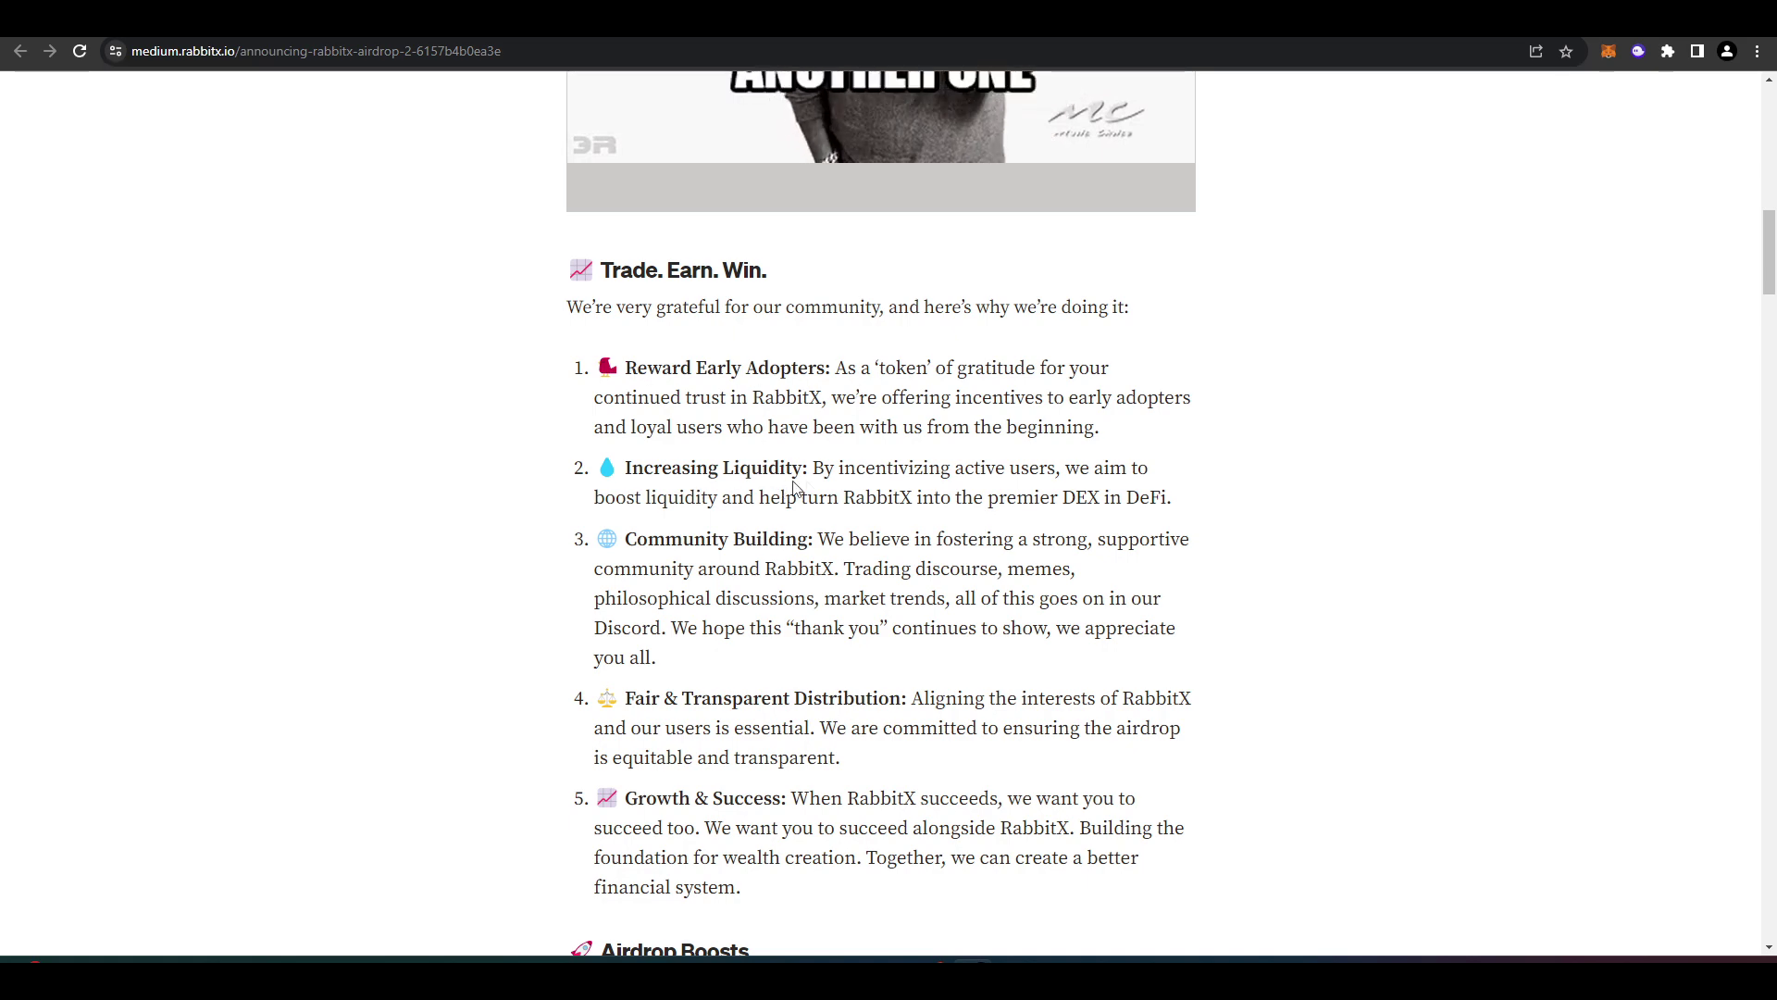
scroll(812, 495, "down", 1)
scroll(785, 504, "down", 5)
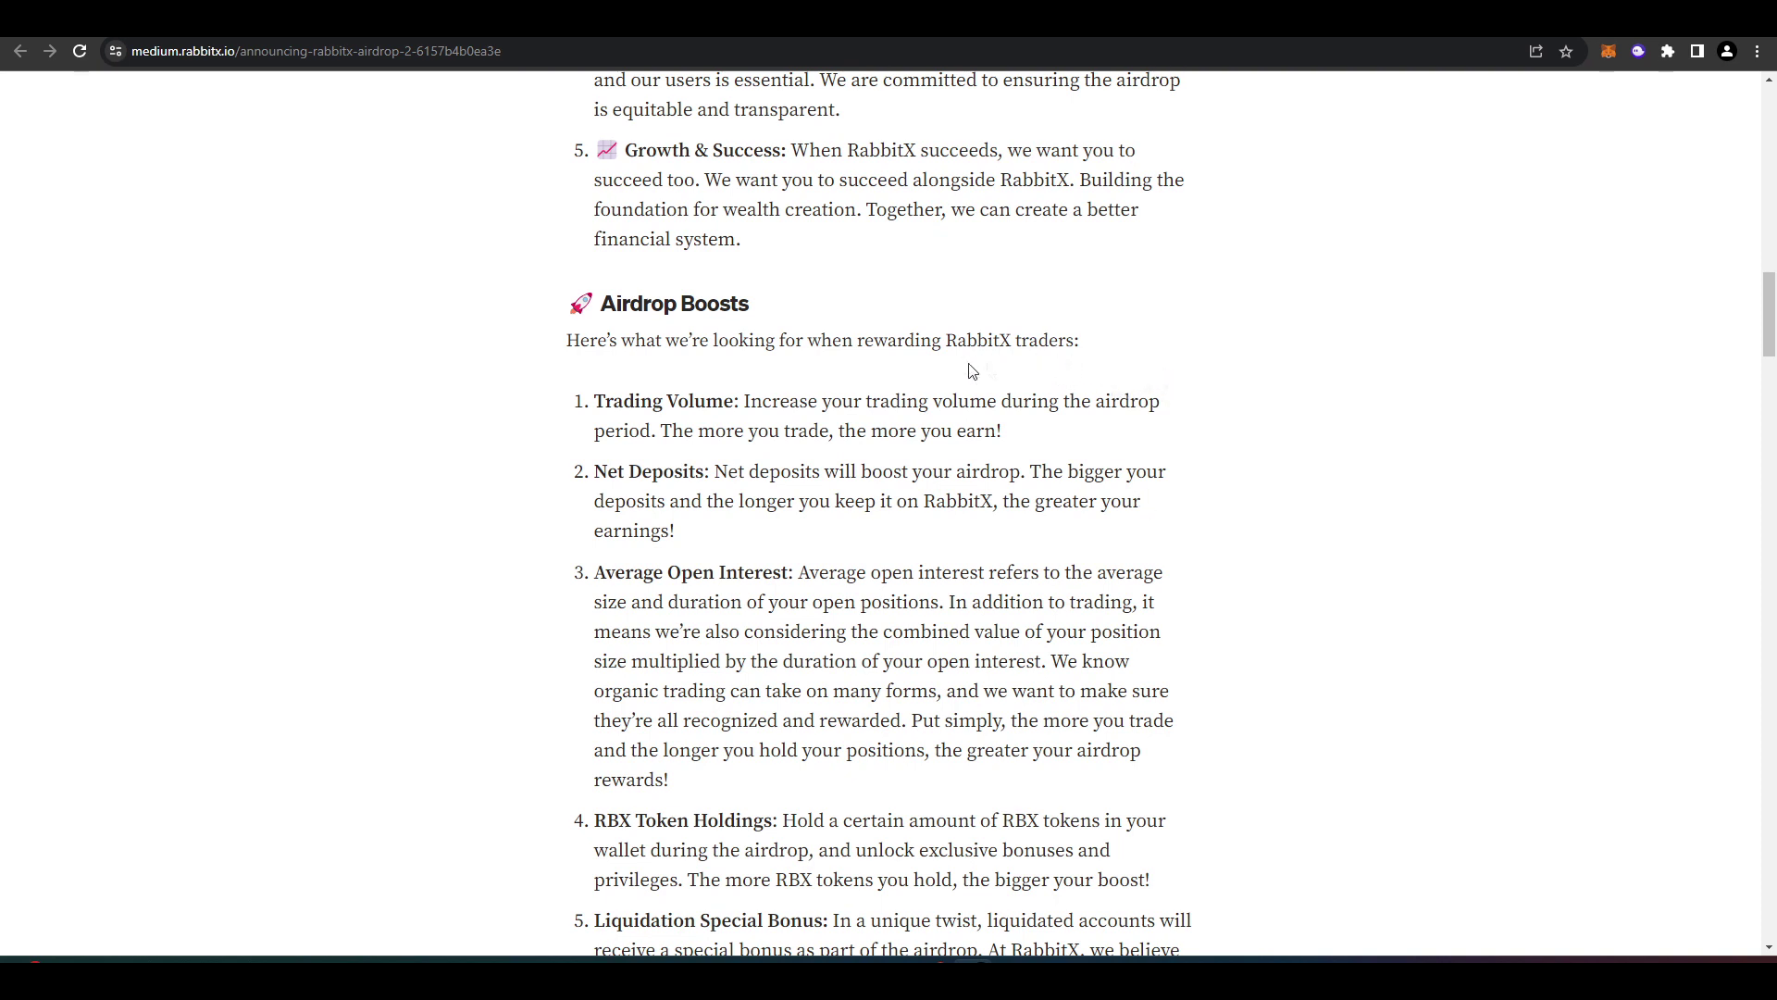
scroll(704, 345, "down", 2)
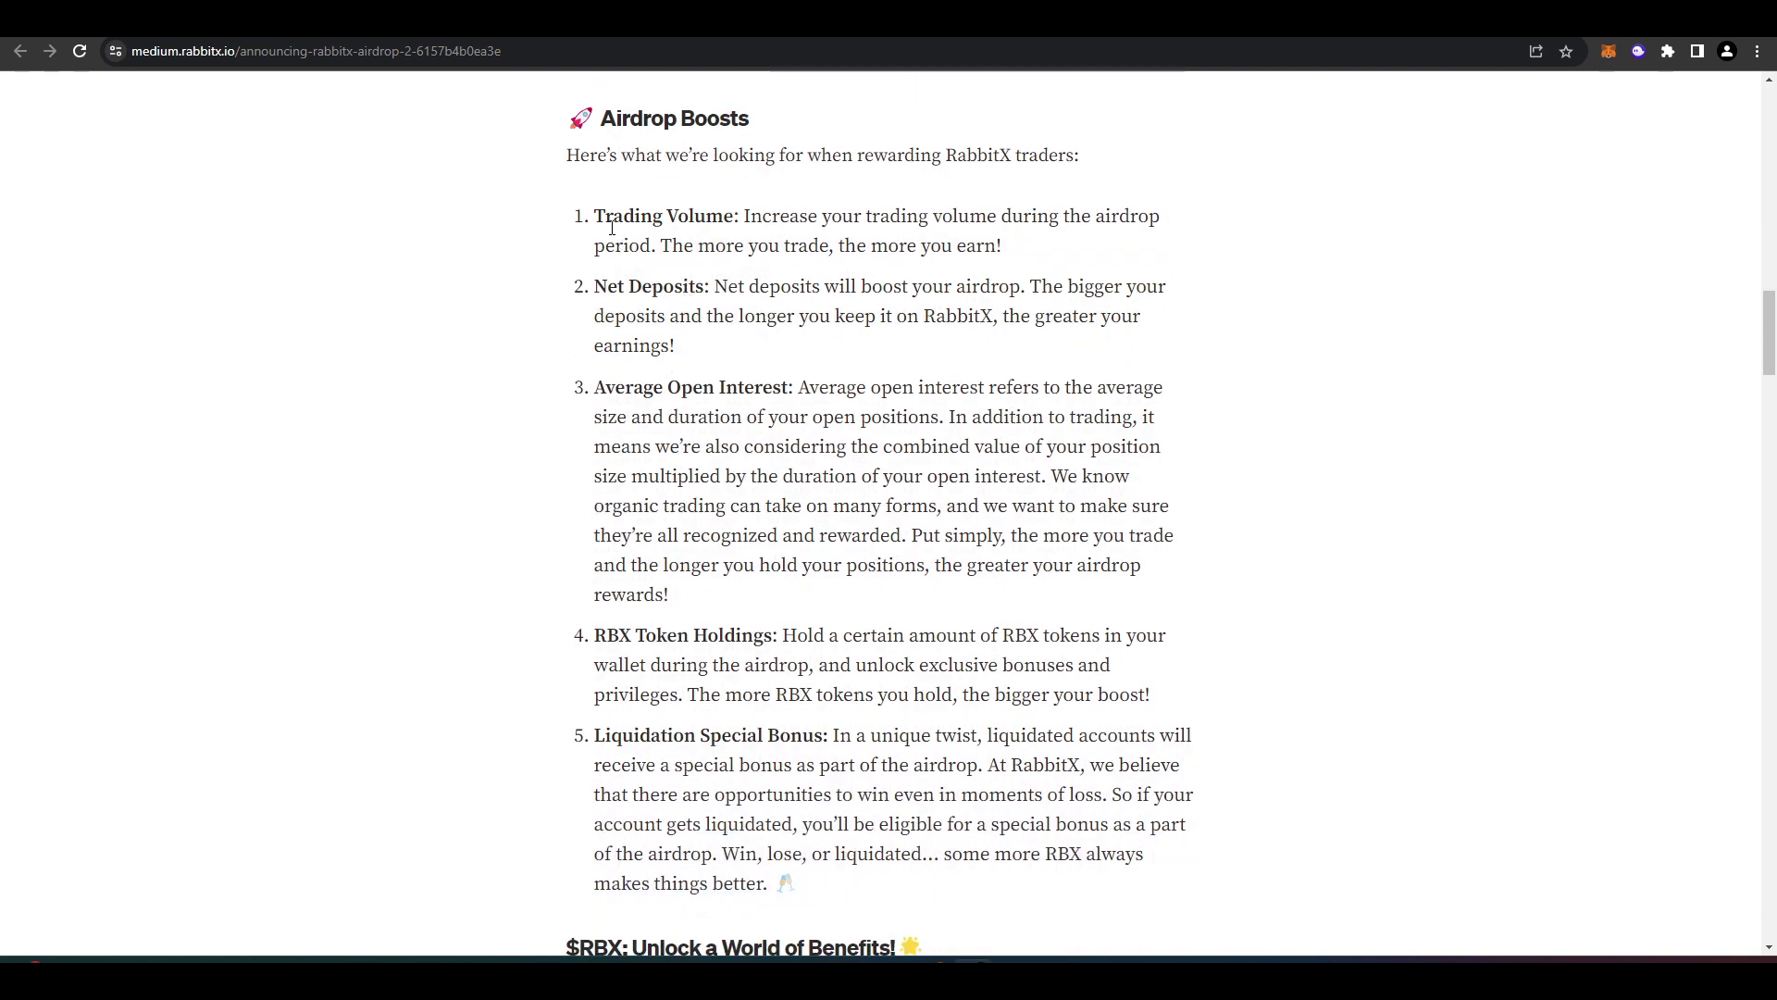
Step: Highlight and clear the Trading Volume and Net Deposits boost criteria
left_click_drag(613, 222, 814, 226)
left_click(1152, 250)
left_click_drag(620, 301, 902, 294)
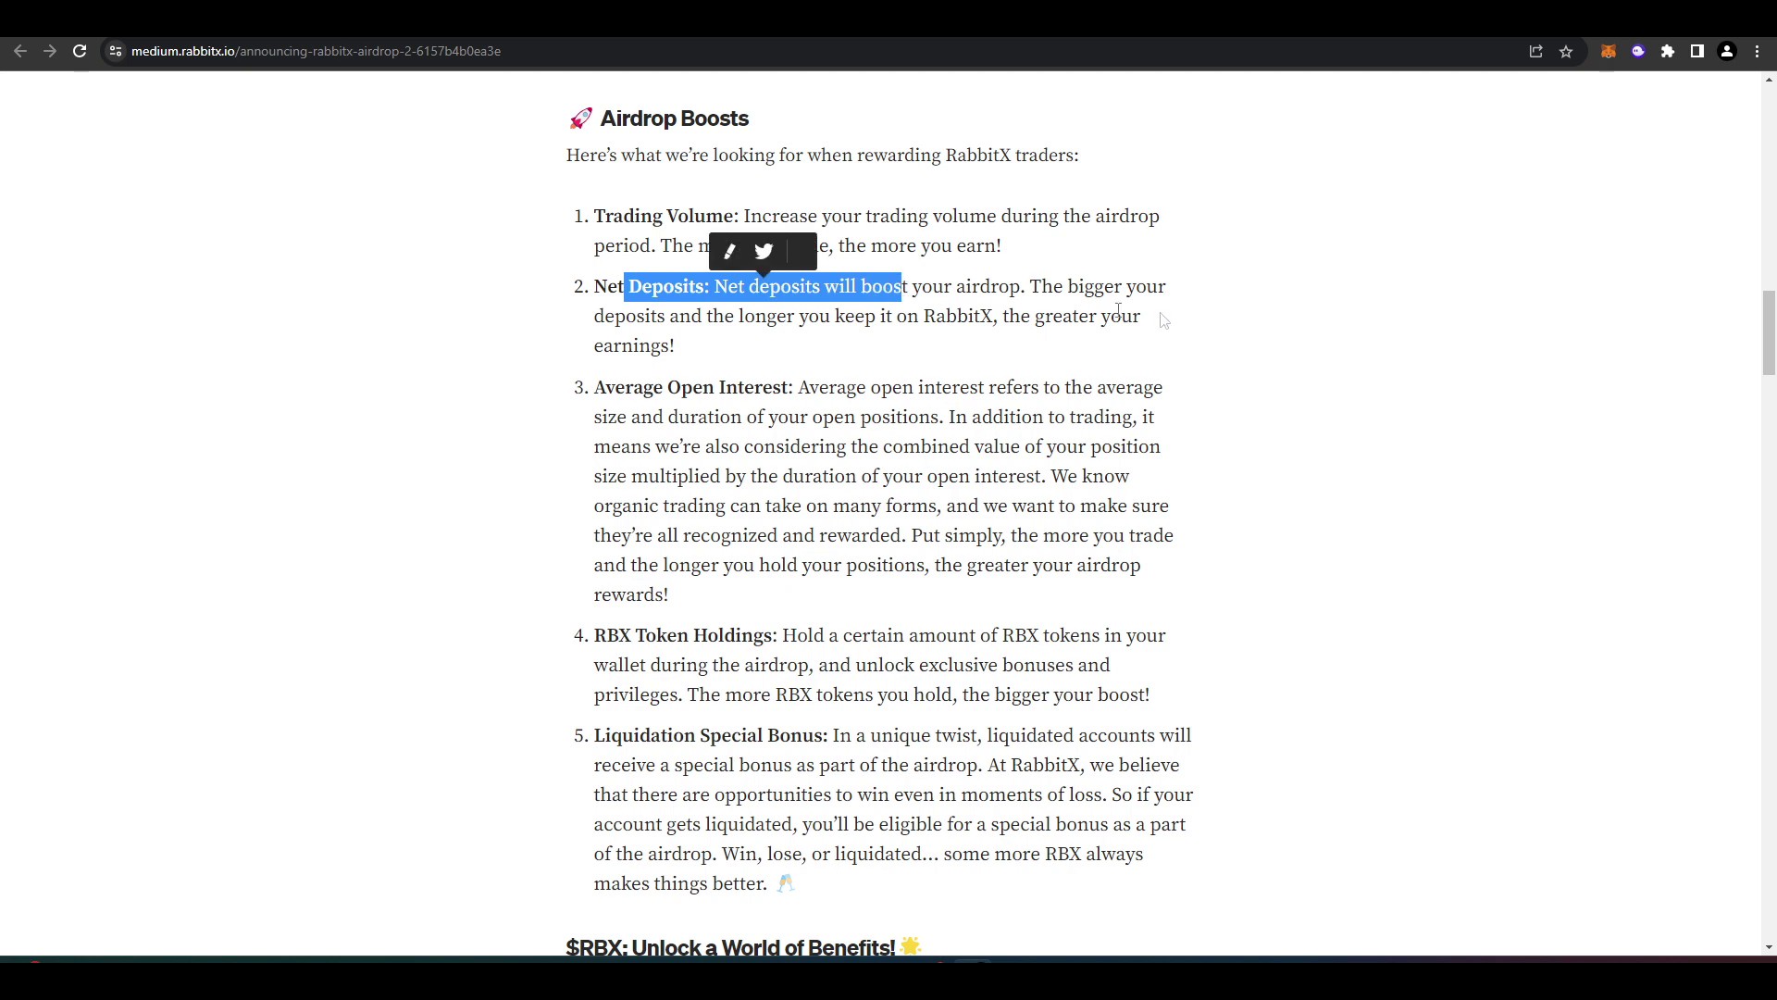
left_click(1184, 323)
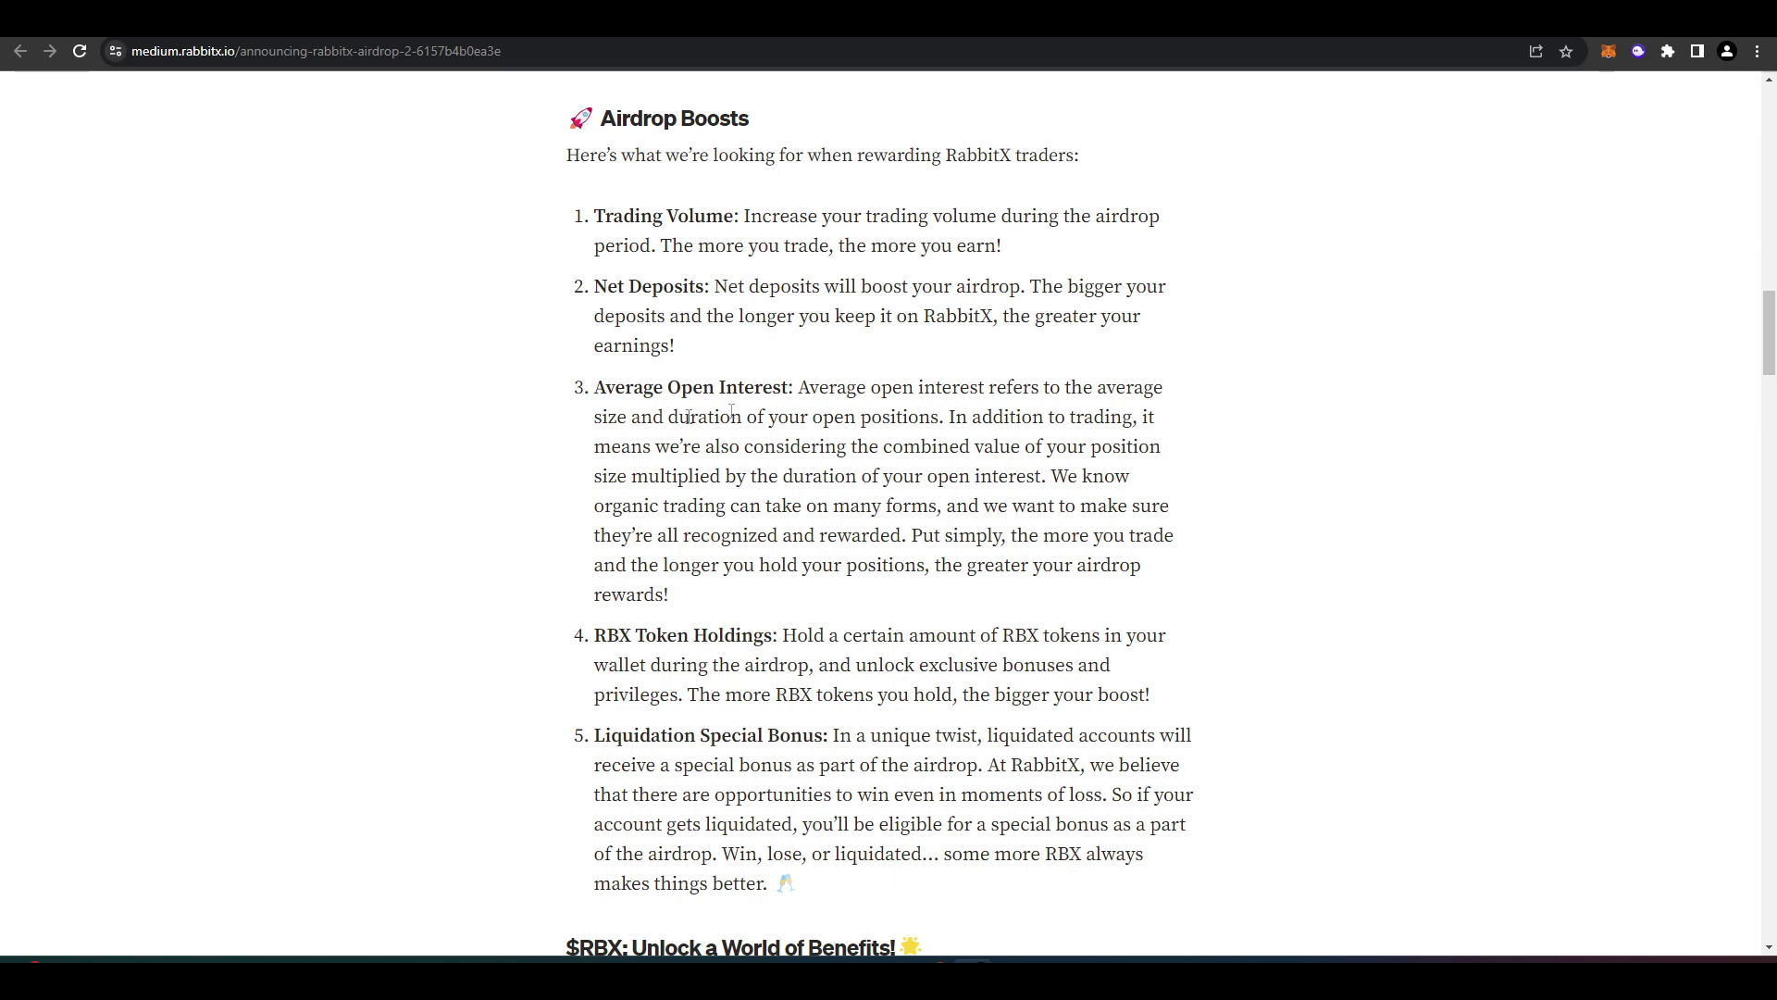
Step: Highlight the RBX Token Holdings and Liquidation Special Bonus boosts, then scroll to the $RBX benefits
scroll(972, 416, "down", 1)
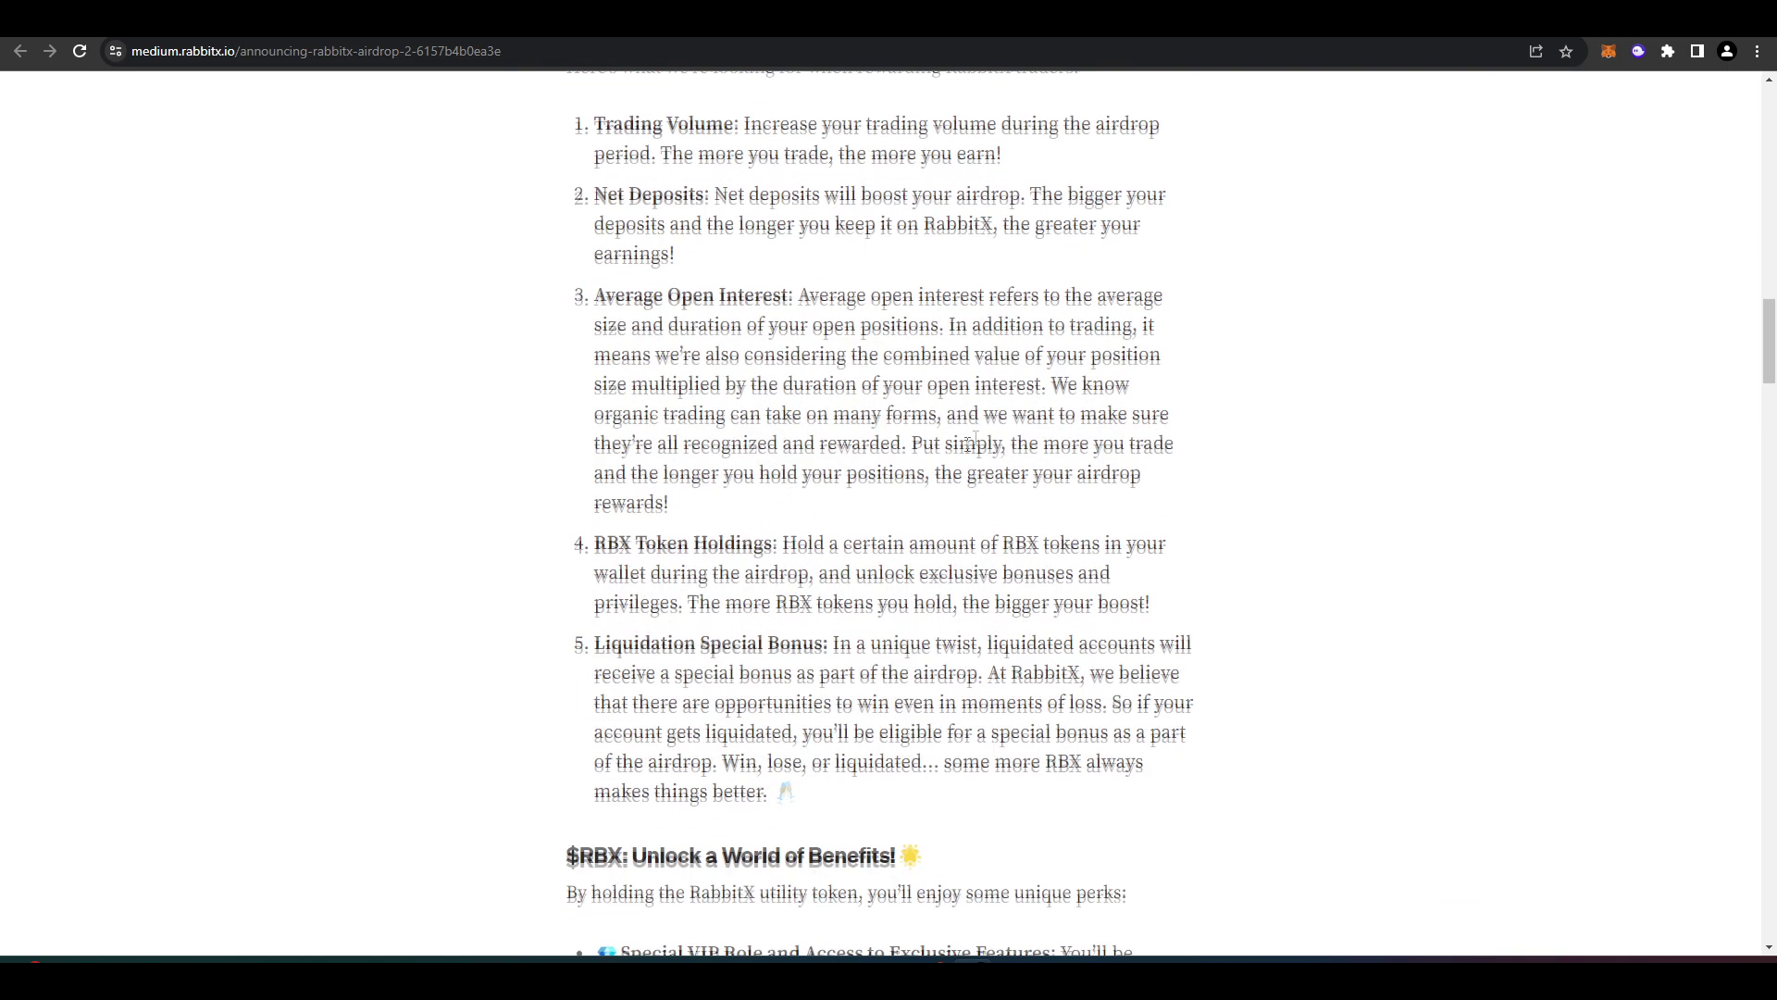
left_click_drag(619, 542, 814, 546)
left_click(921, 585)
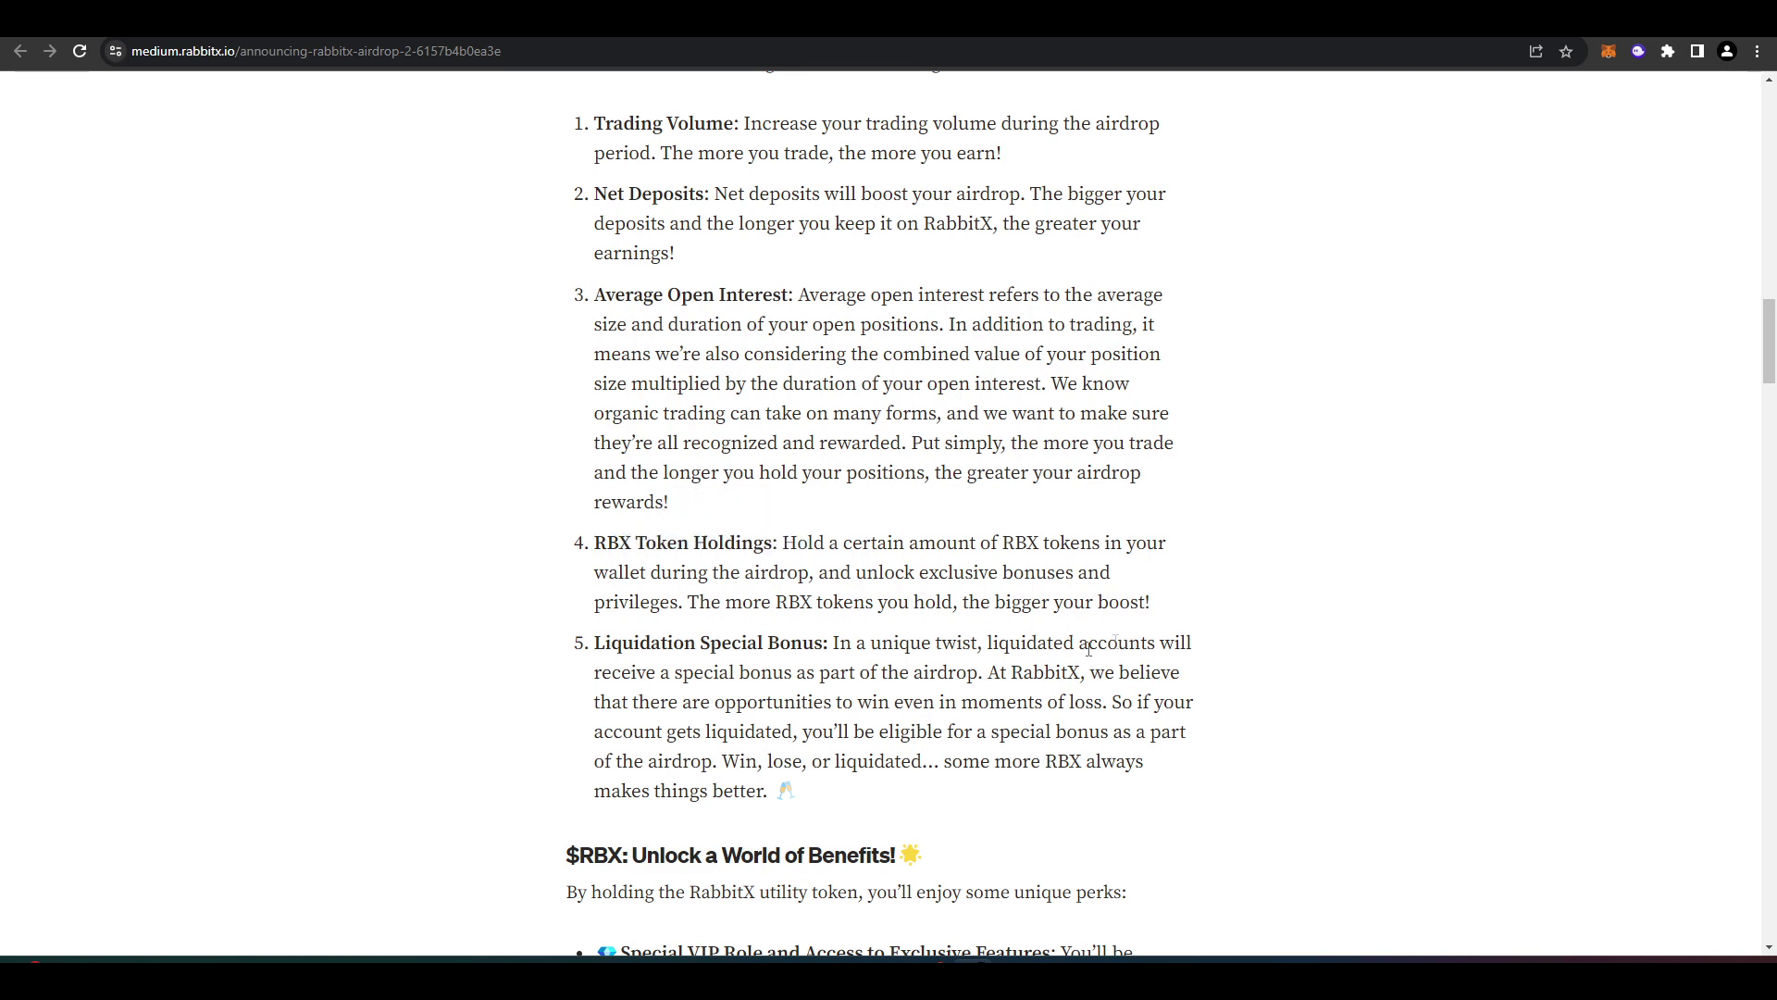
scroll(833, 602, "down", 2)
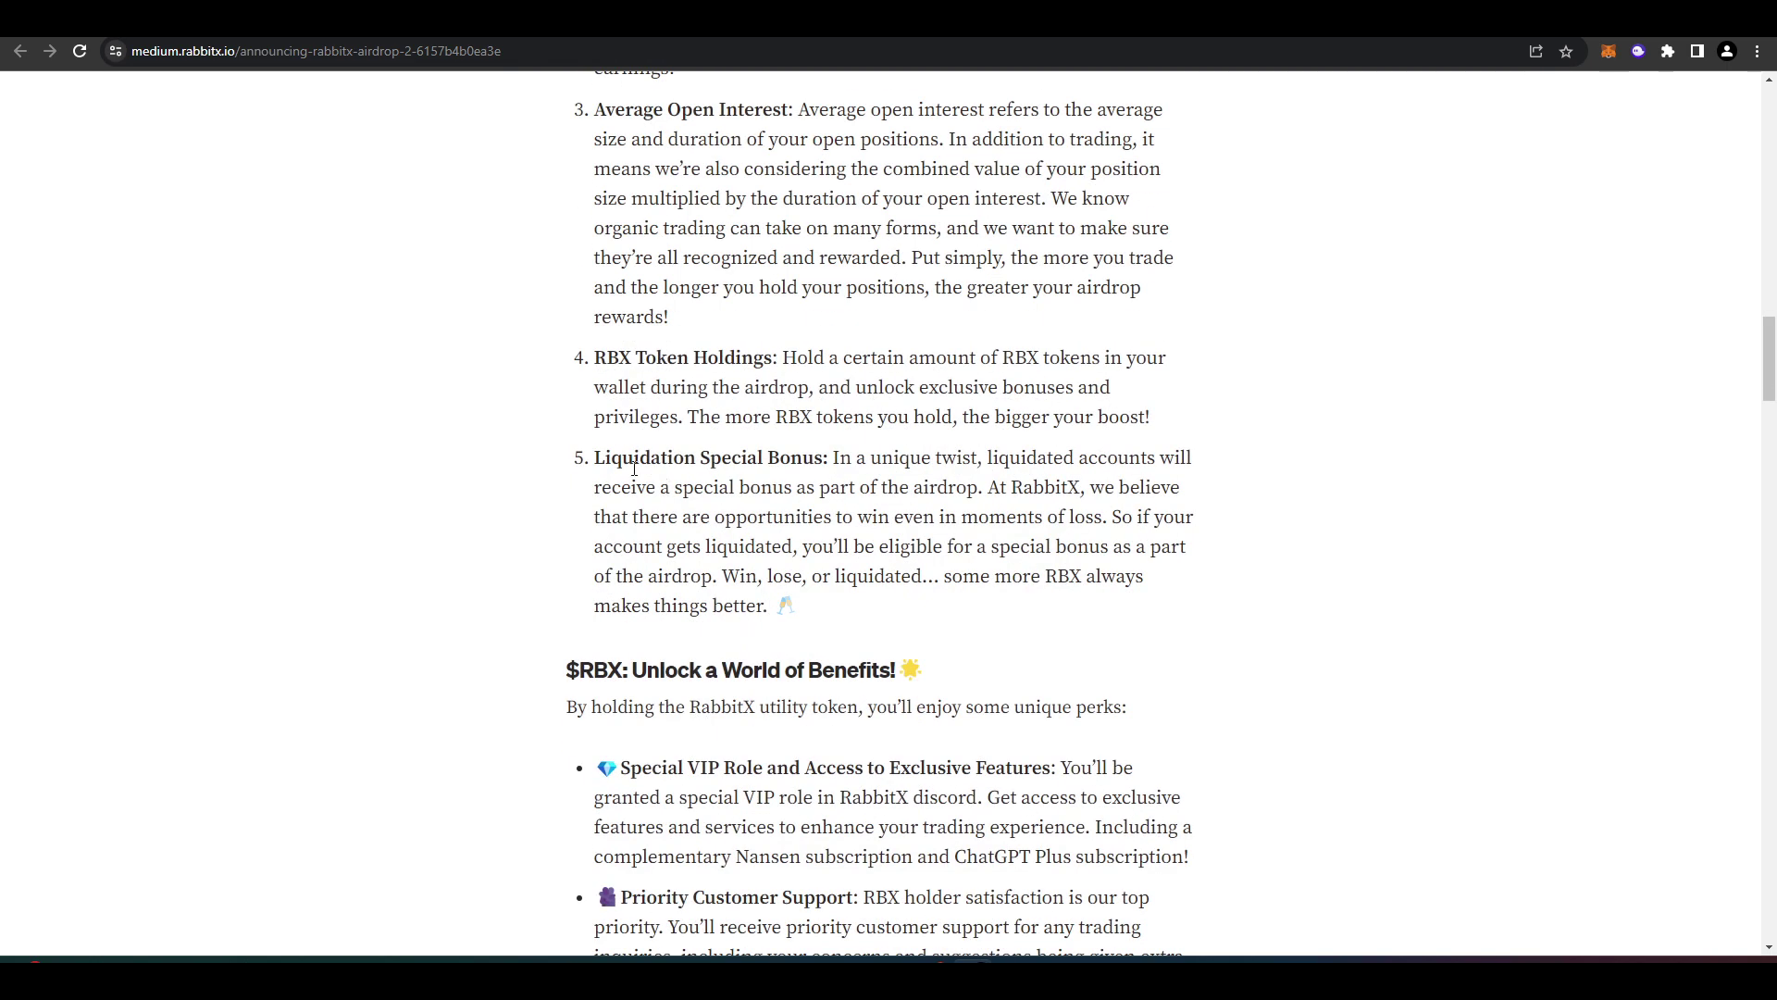
left_click_drag(634, 467, 704, 468)
left_click(805, 540)
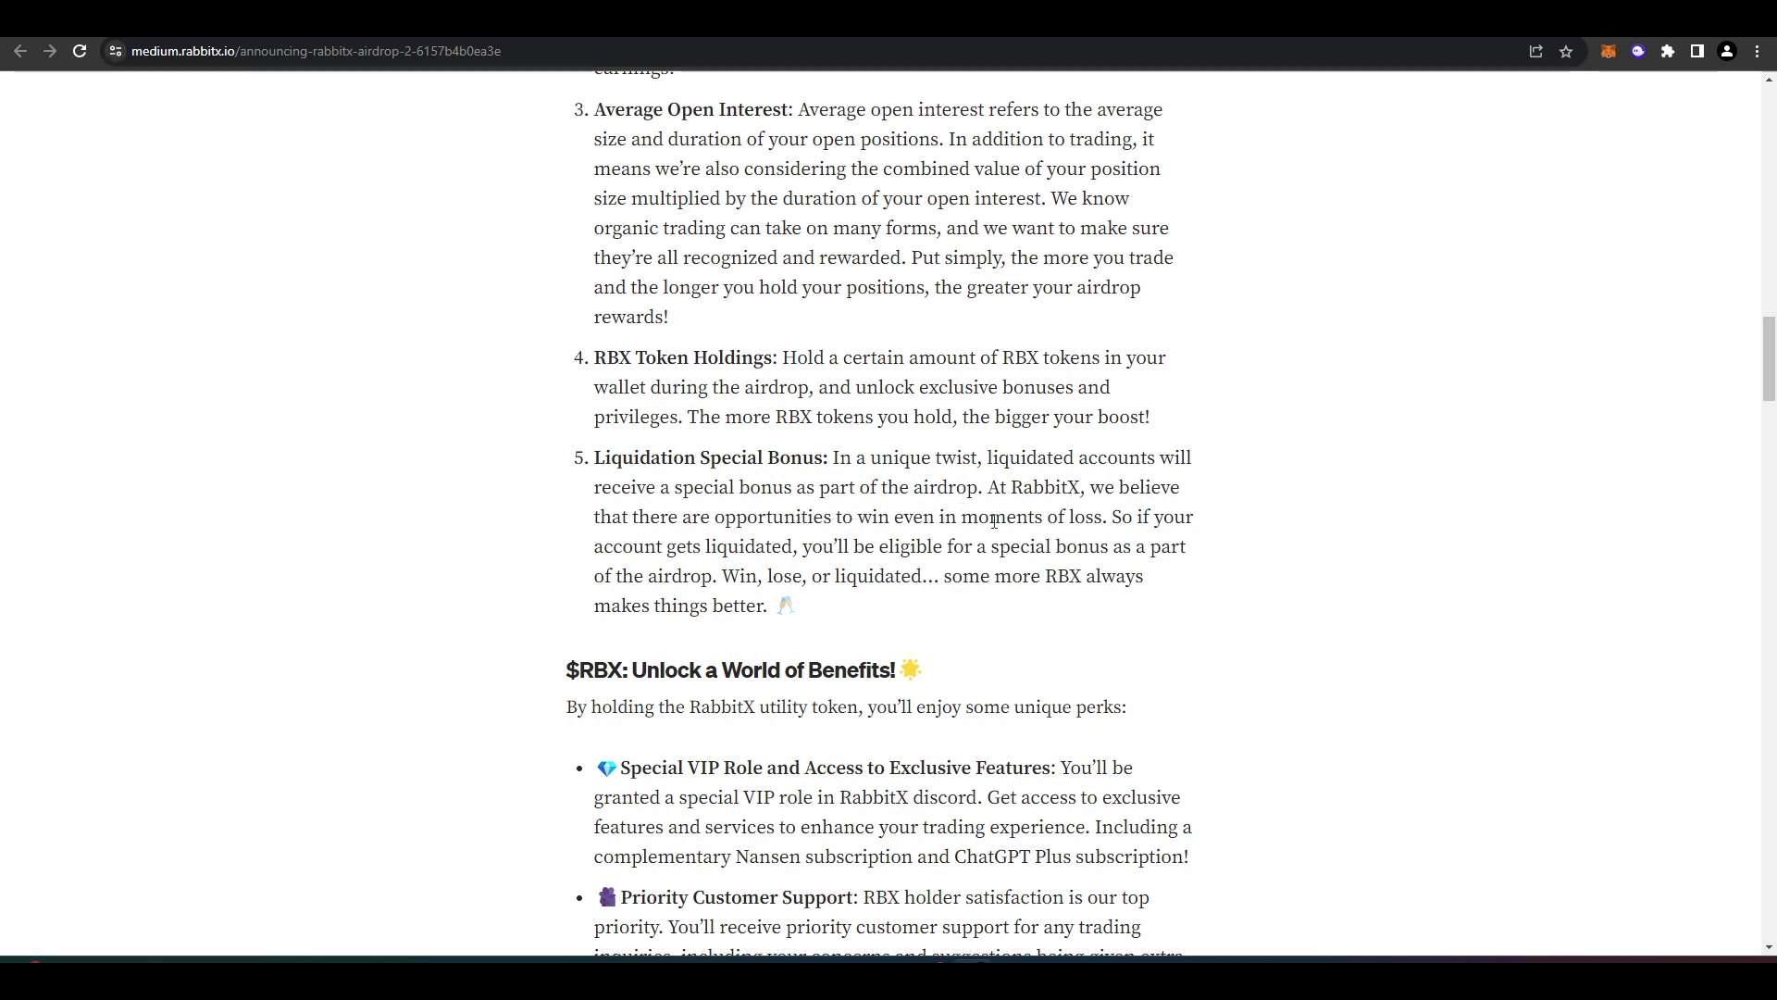
scroll(1043, 444, "down", 7)
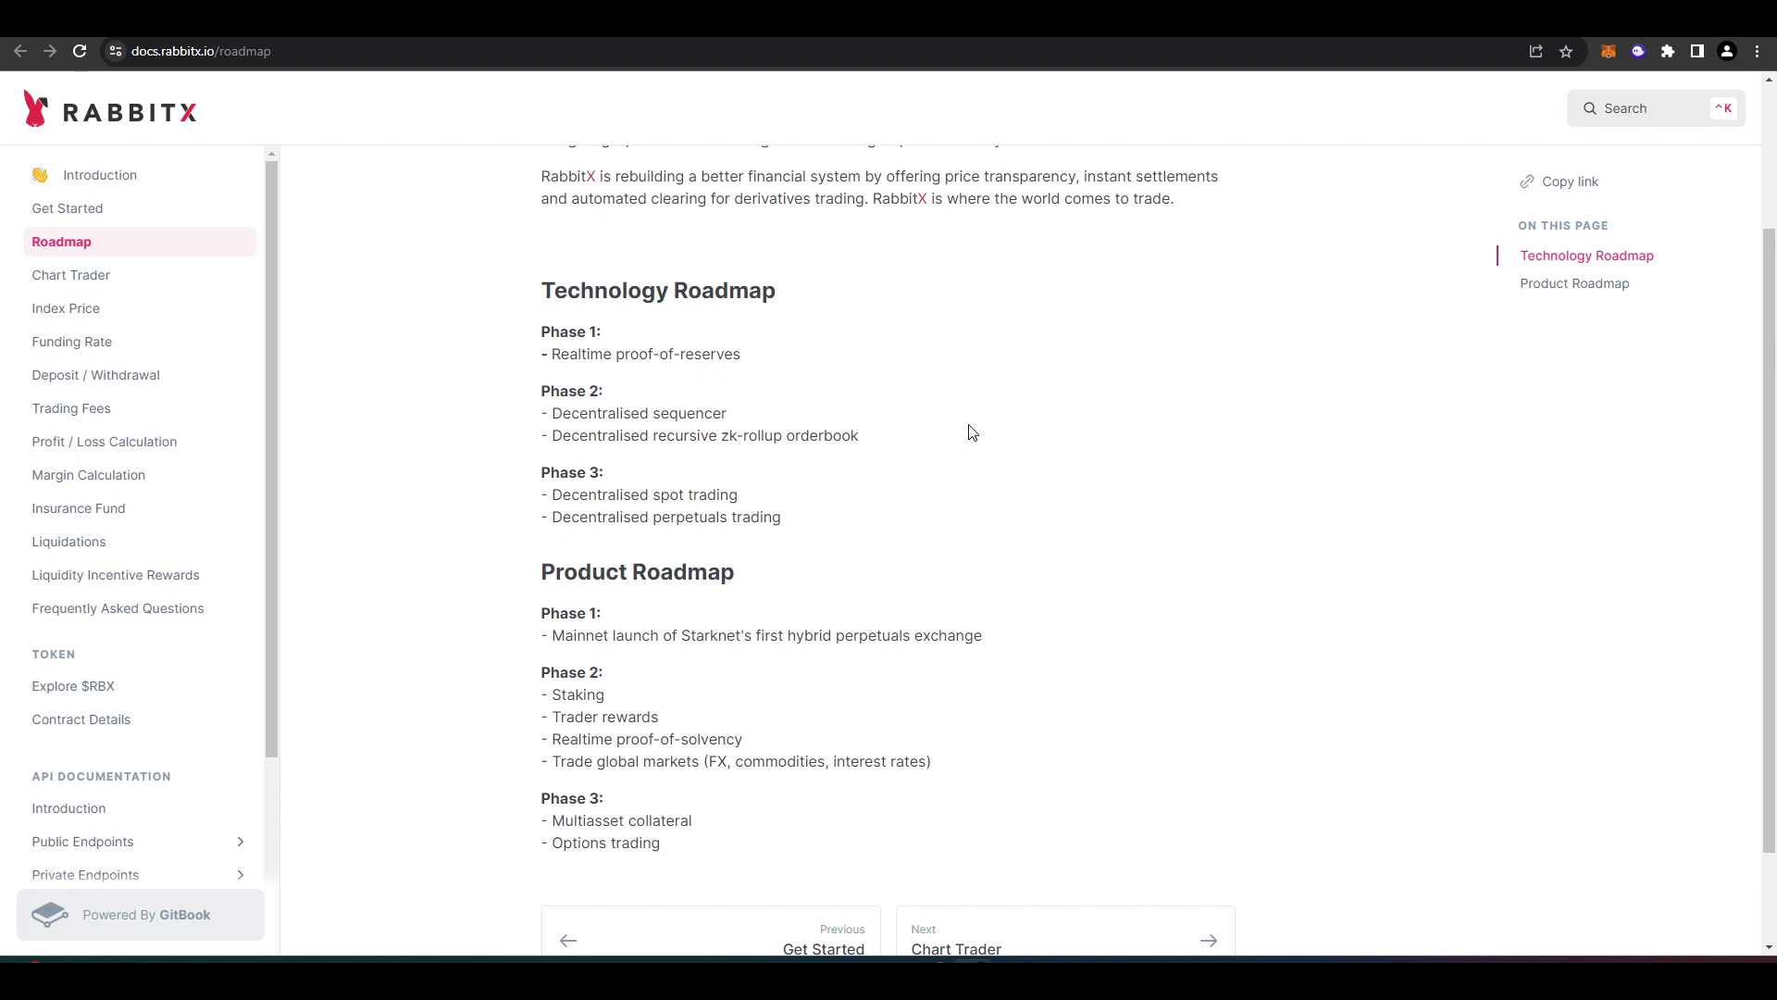
scroll(972, 433, "down", 2)
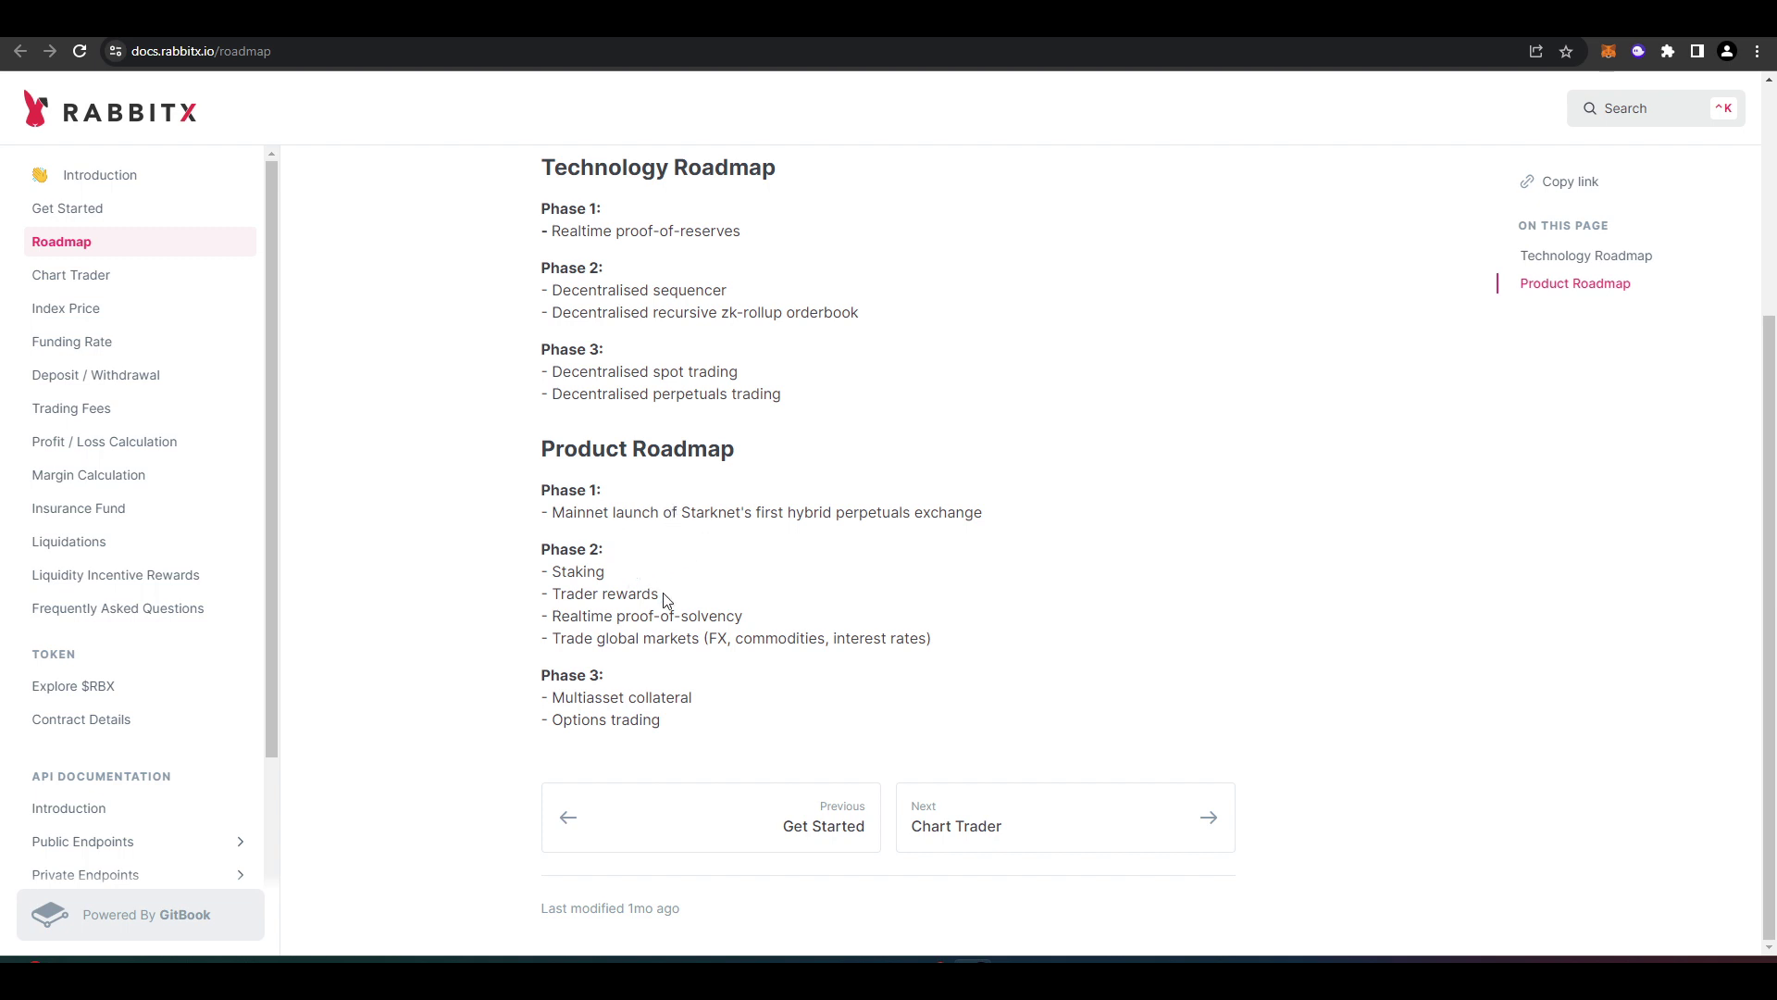
Step: Highlight the 'Trade global markets' and 'Multiasset collateral' roadmap items in Phases 2 and 3
left_click_drag(605, 643, 901, 645)
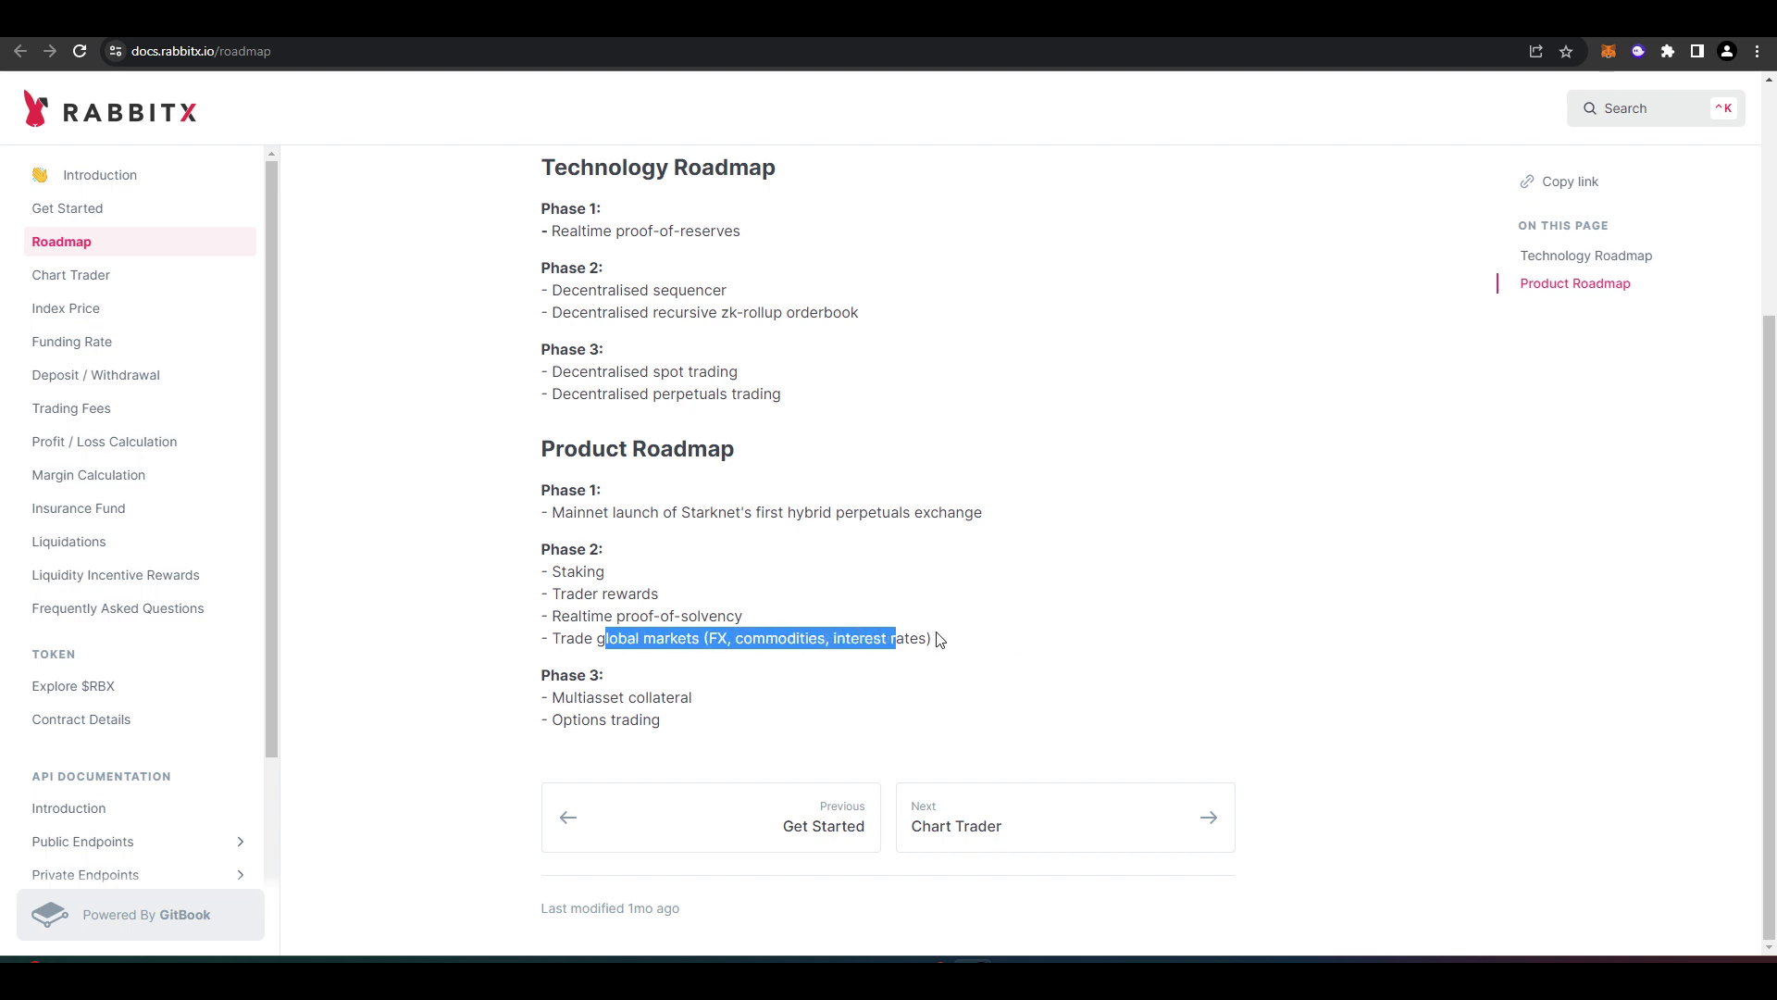
left_click(939, 639)
left_click_drag(553, 697, 879, 670)
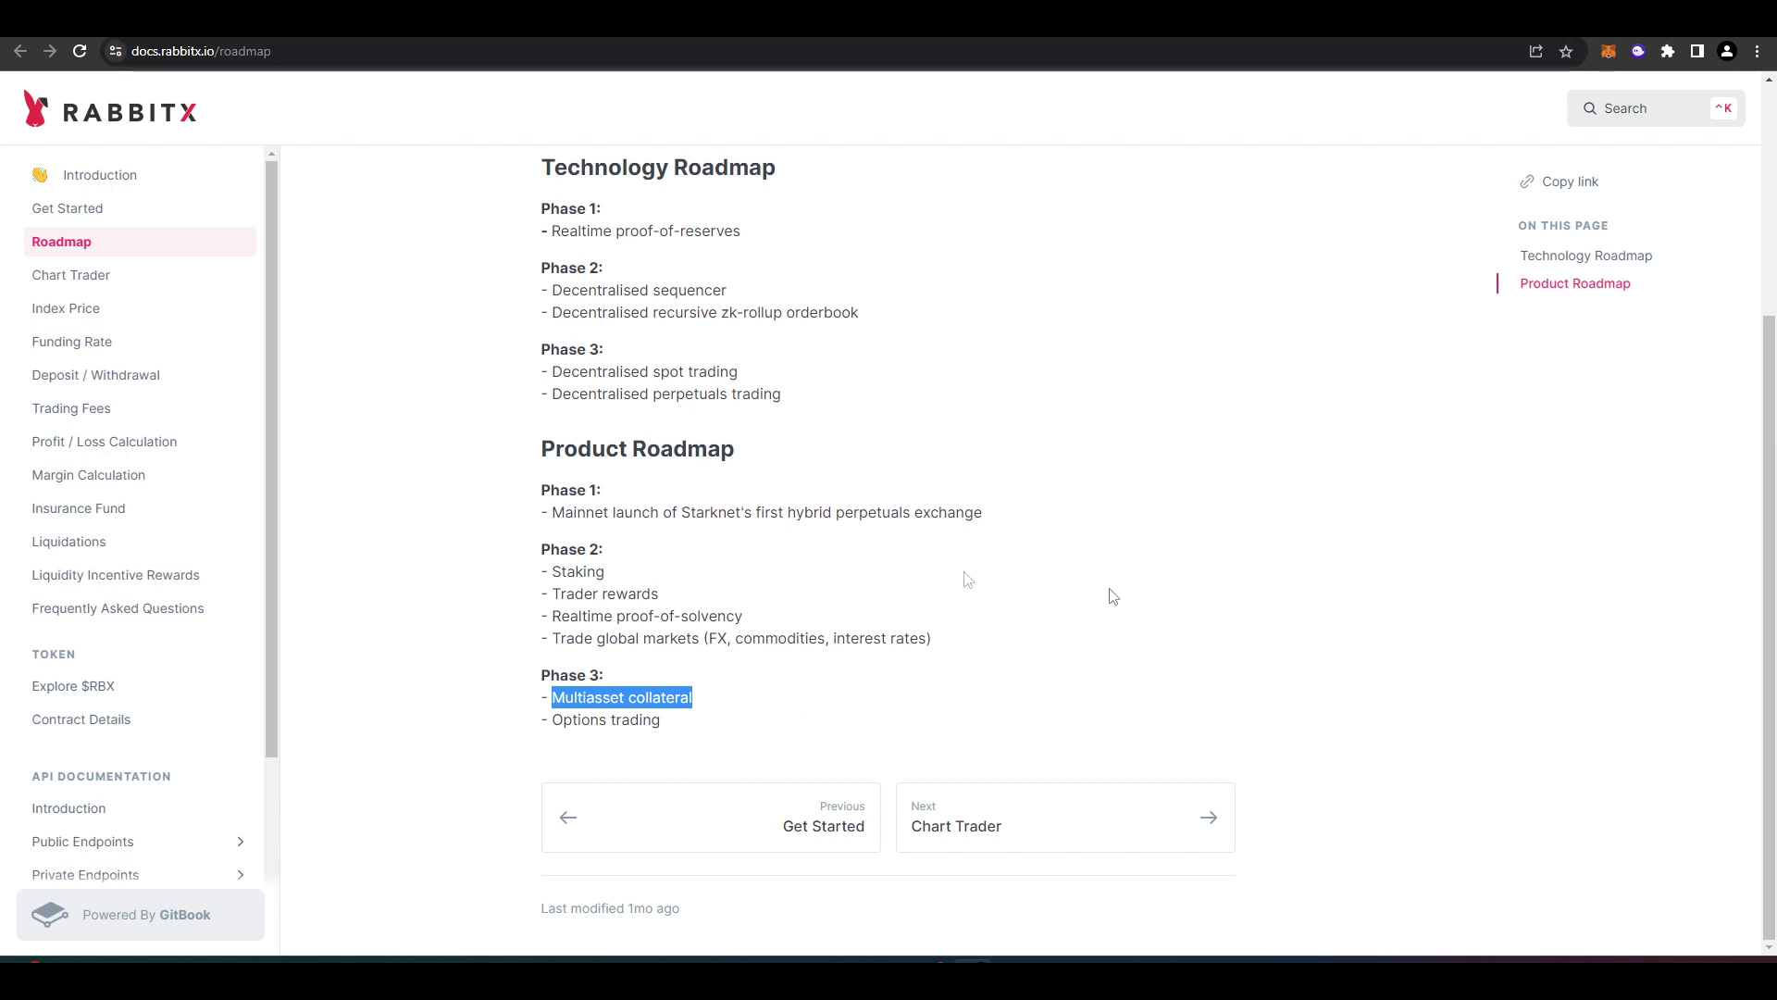
left_click(1174, 566)
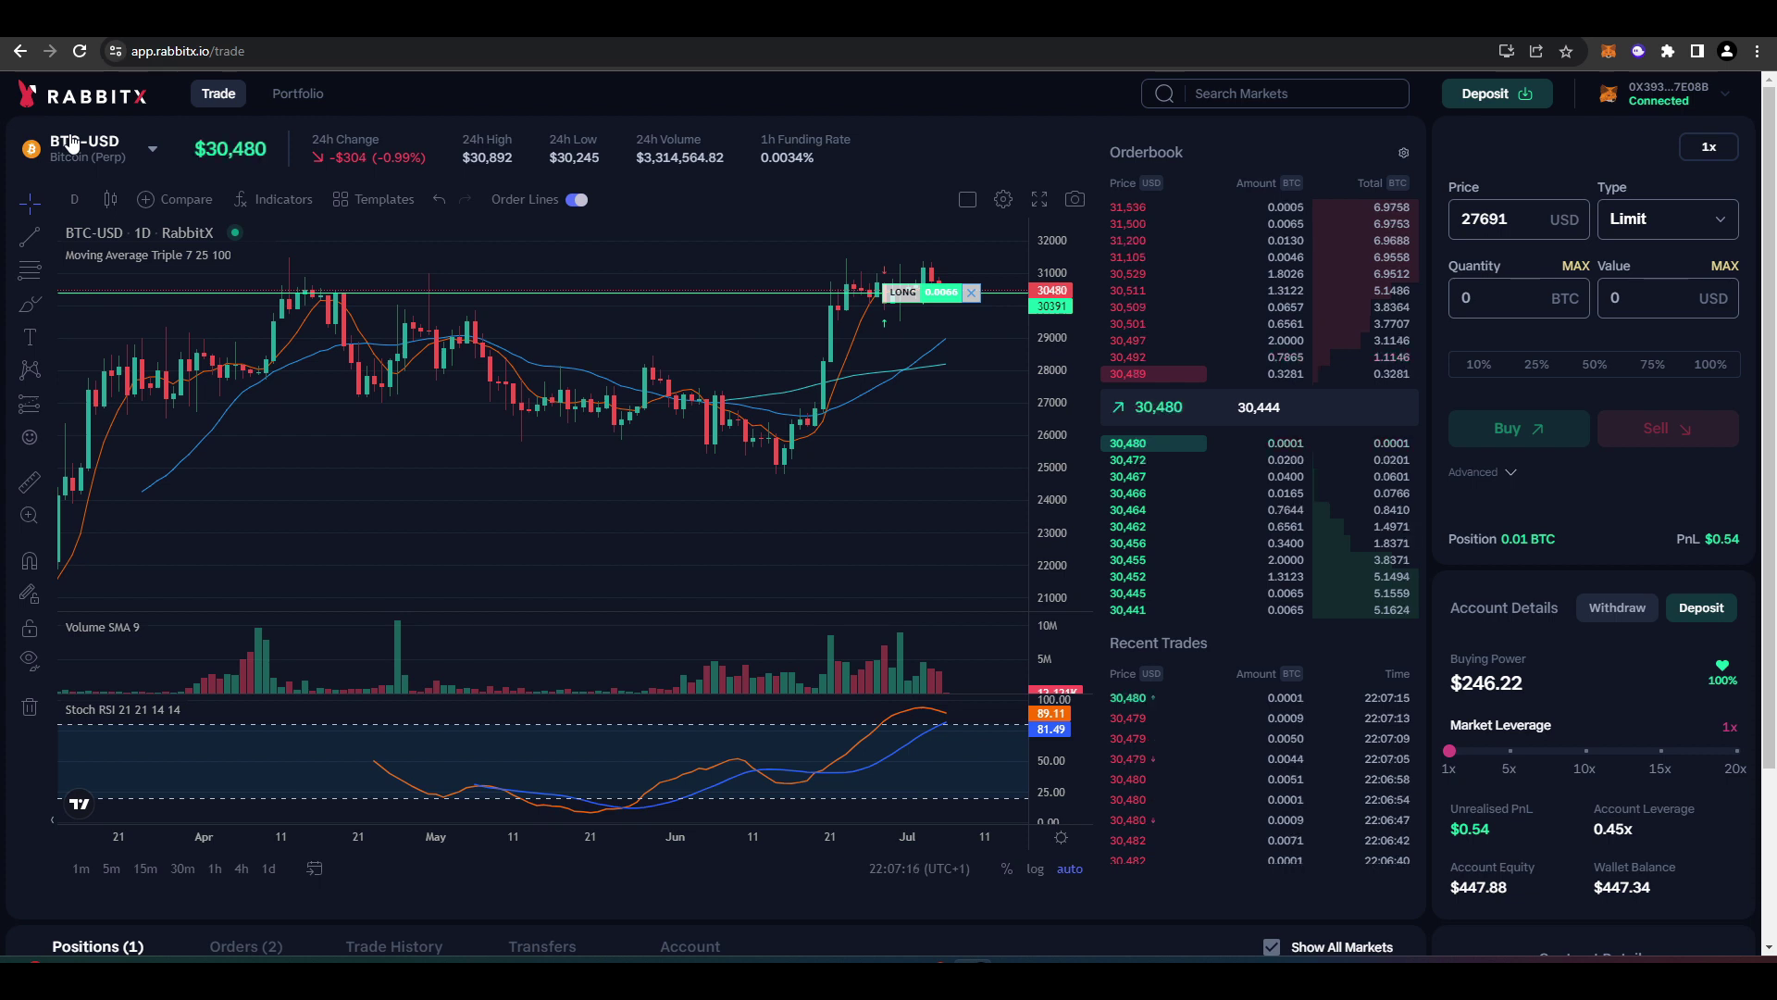
scroll(740, 370, "right", 5)
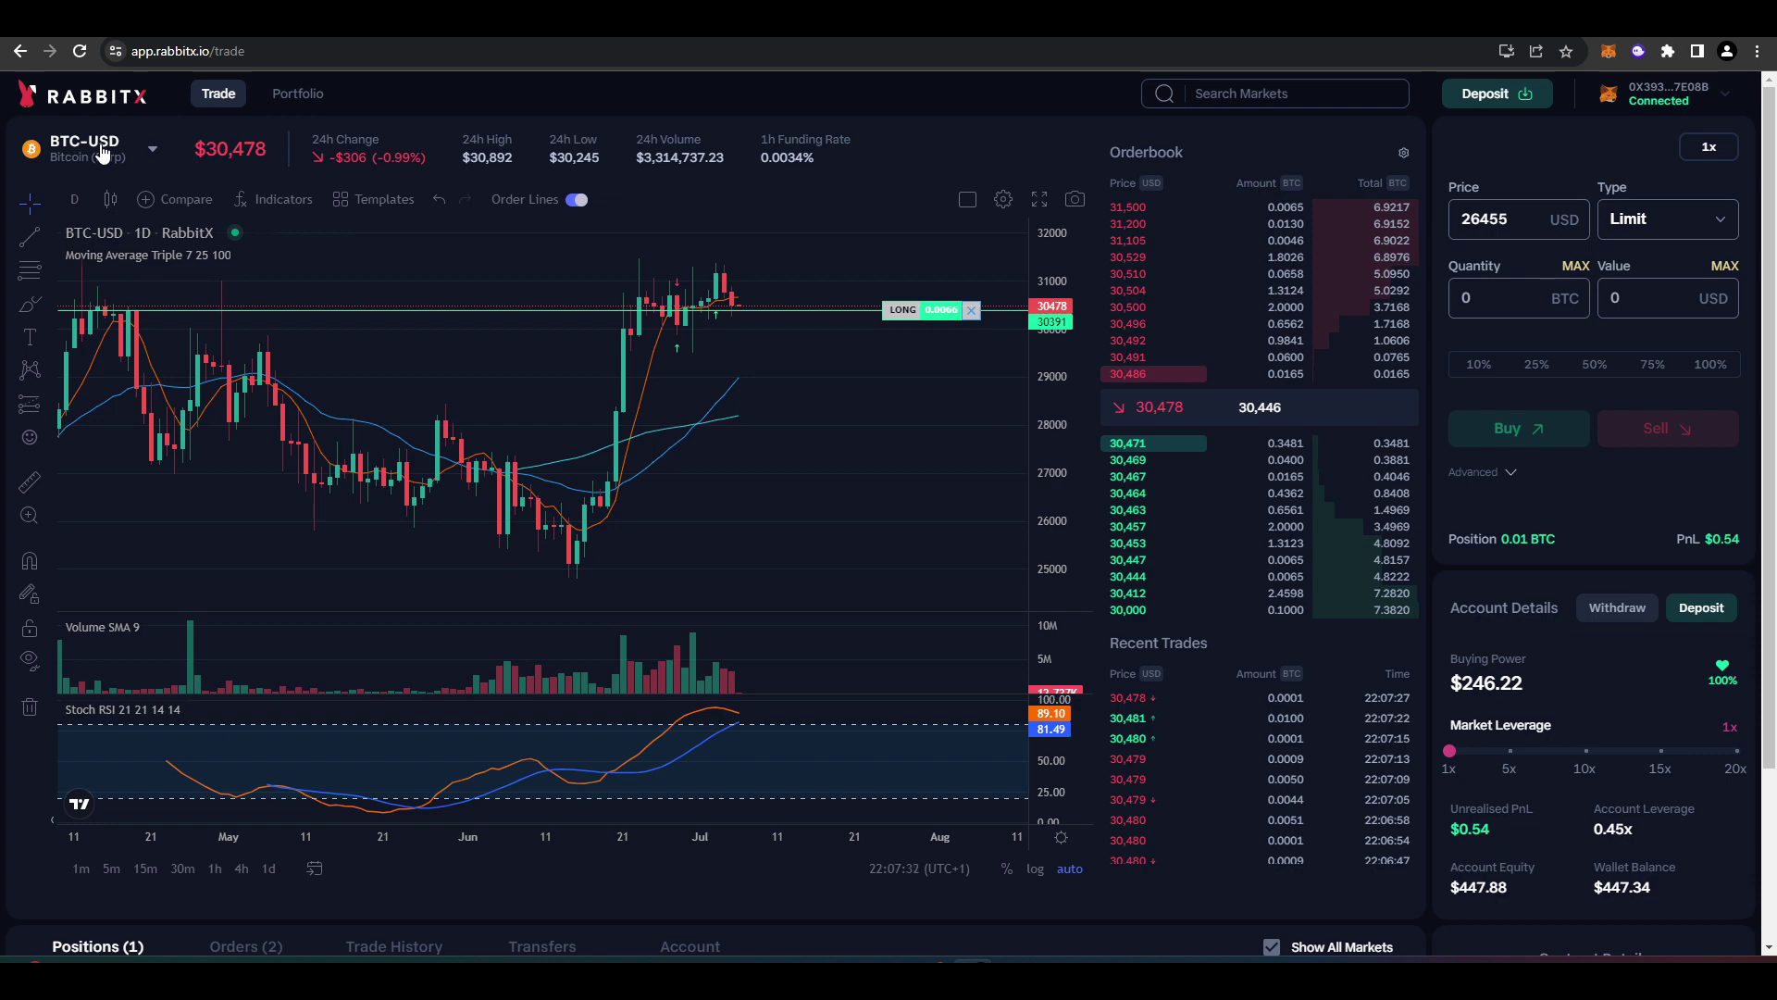
left_click(103, 152)
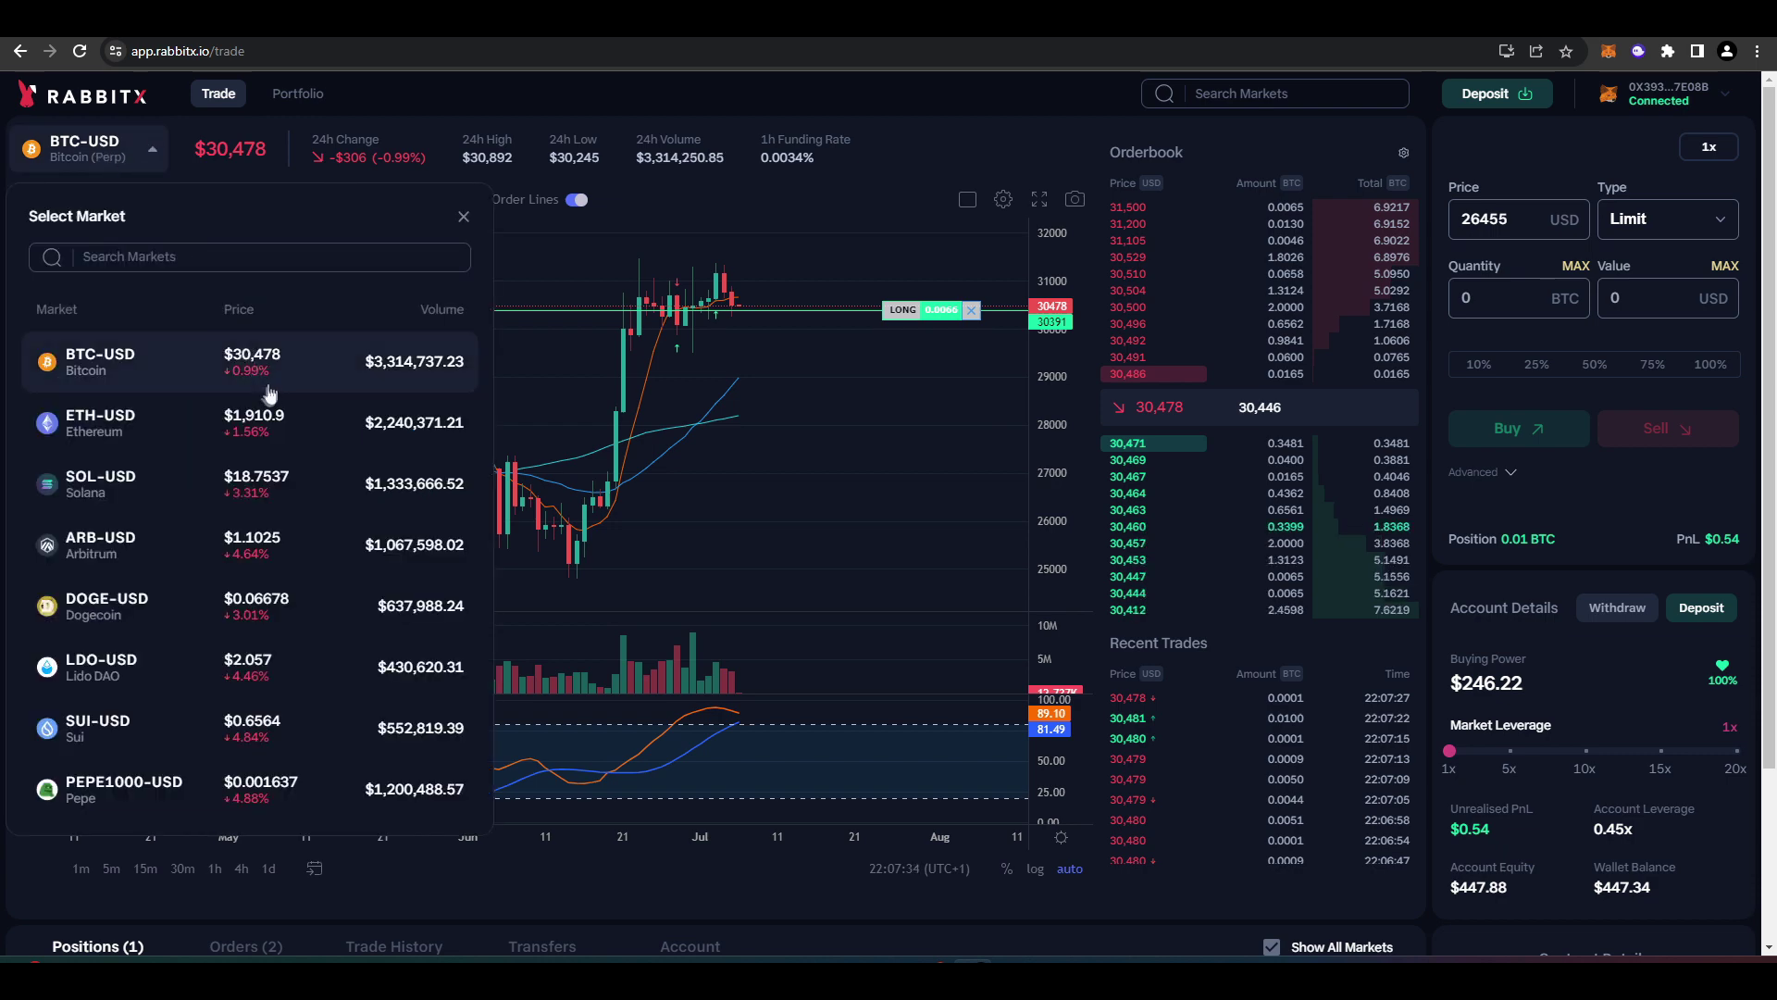
Step: Scroll through the available markets, then bring up the Limit and Market order type choices
scroll(270, 391, "down", 1)
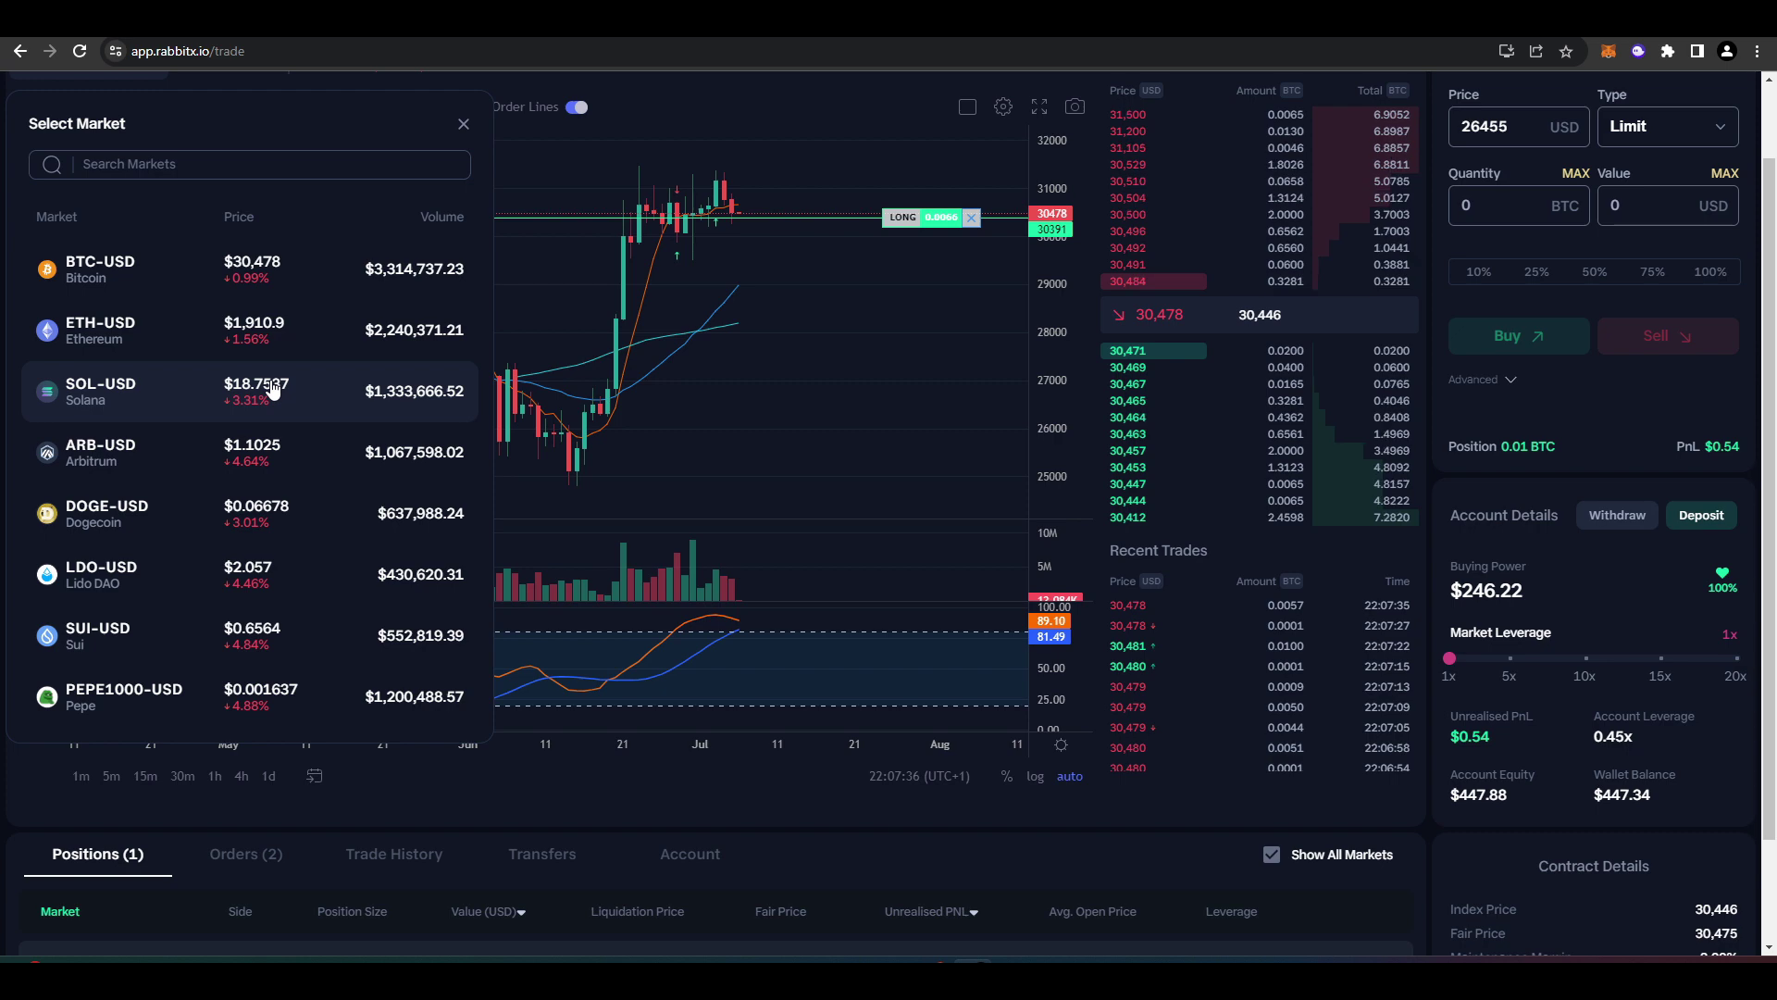
scroll(271, 389, "up", 1)
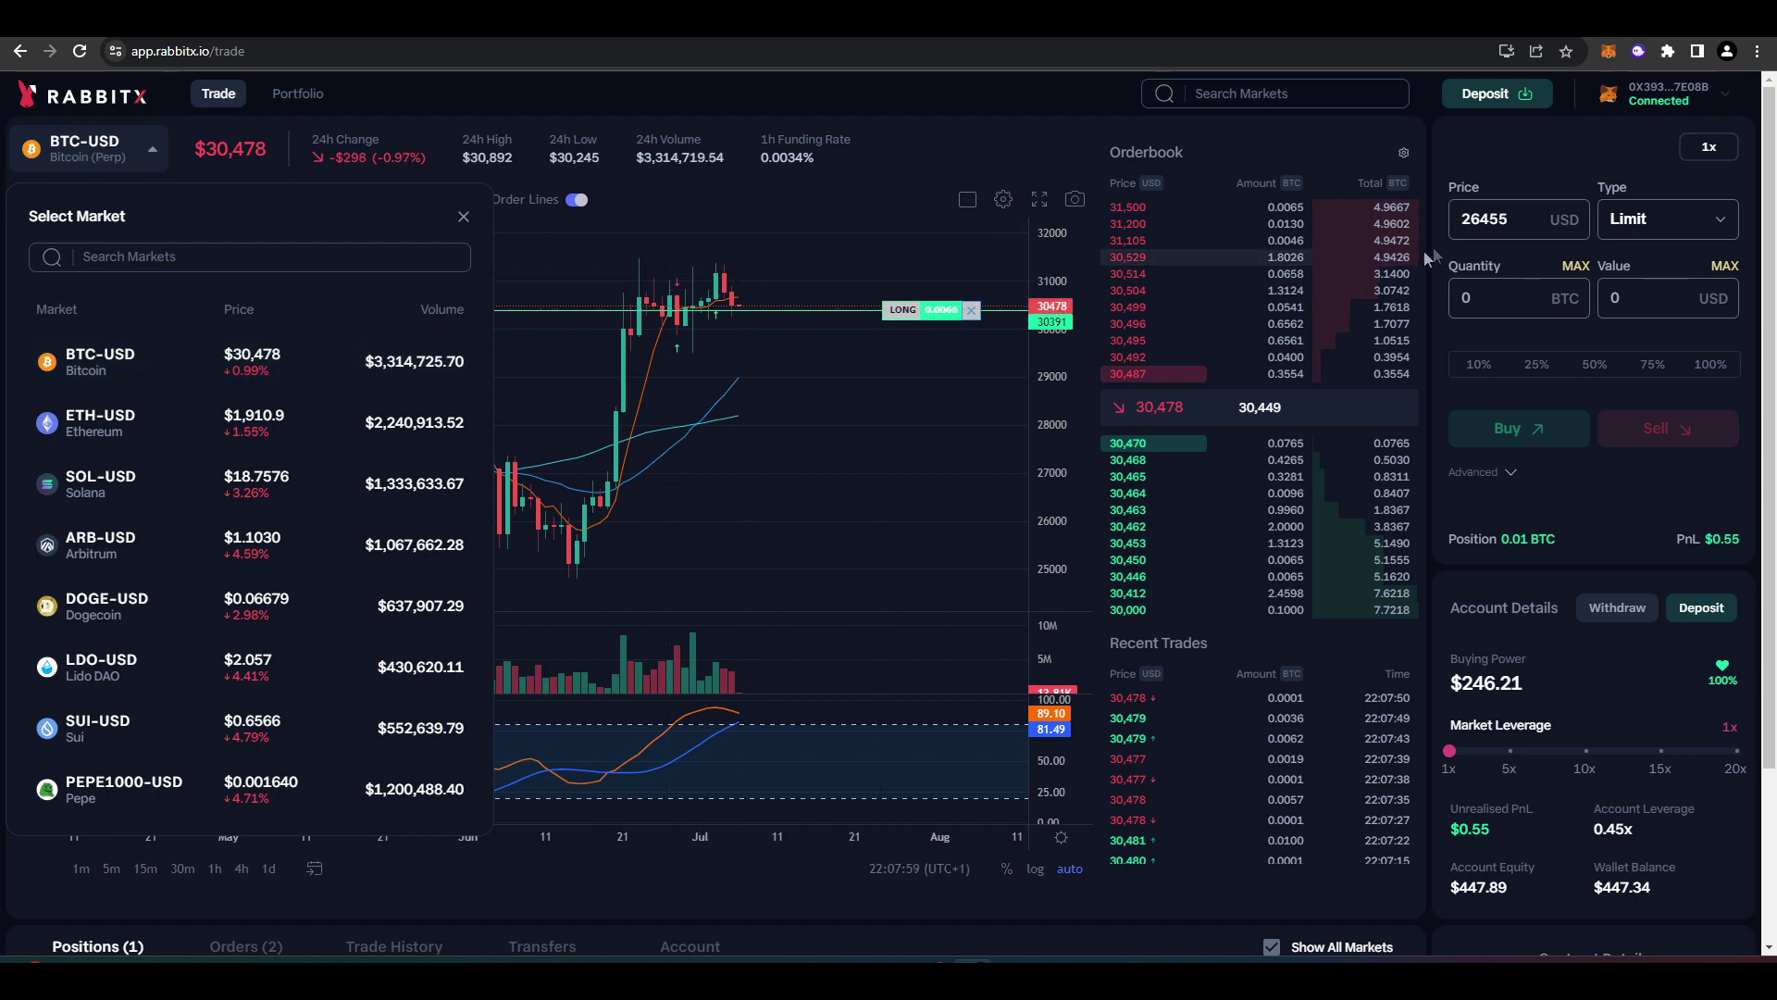
left_click(1646, 222)
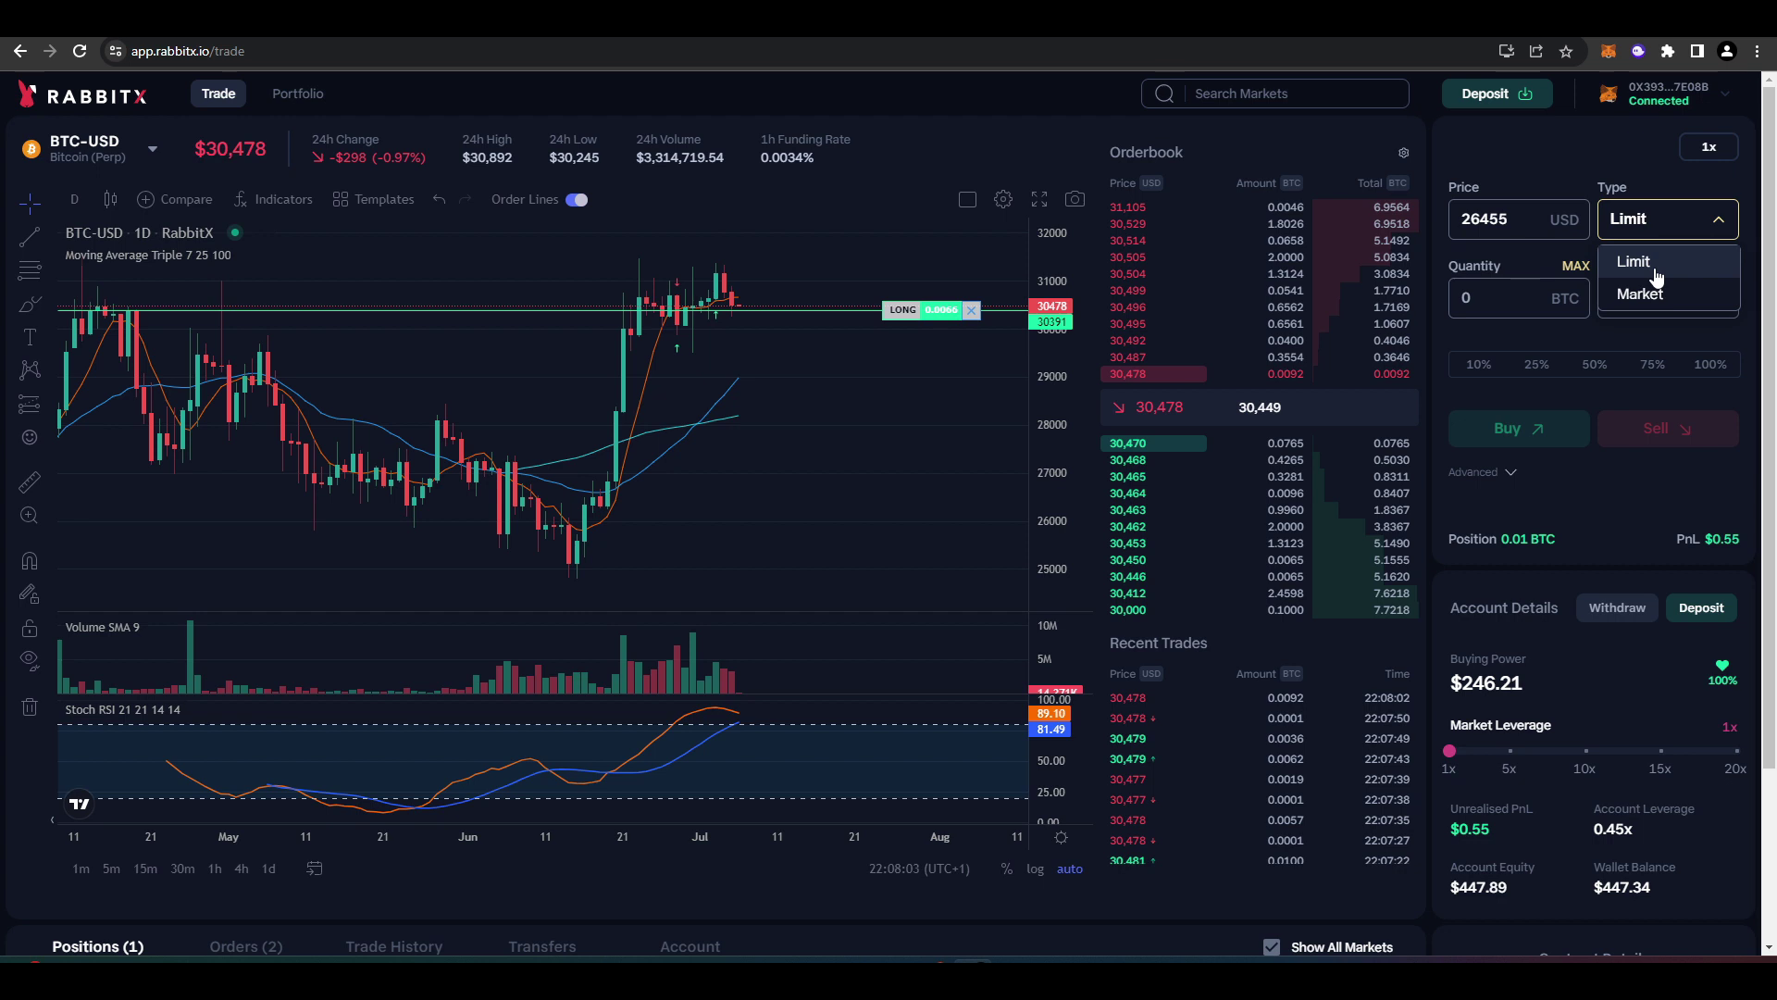
Step: Choose Limit from the order type choices to keep it as the order type
left_click(1627, 165)
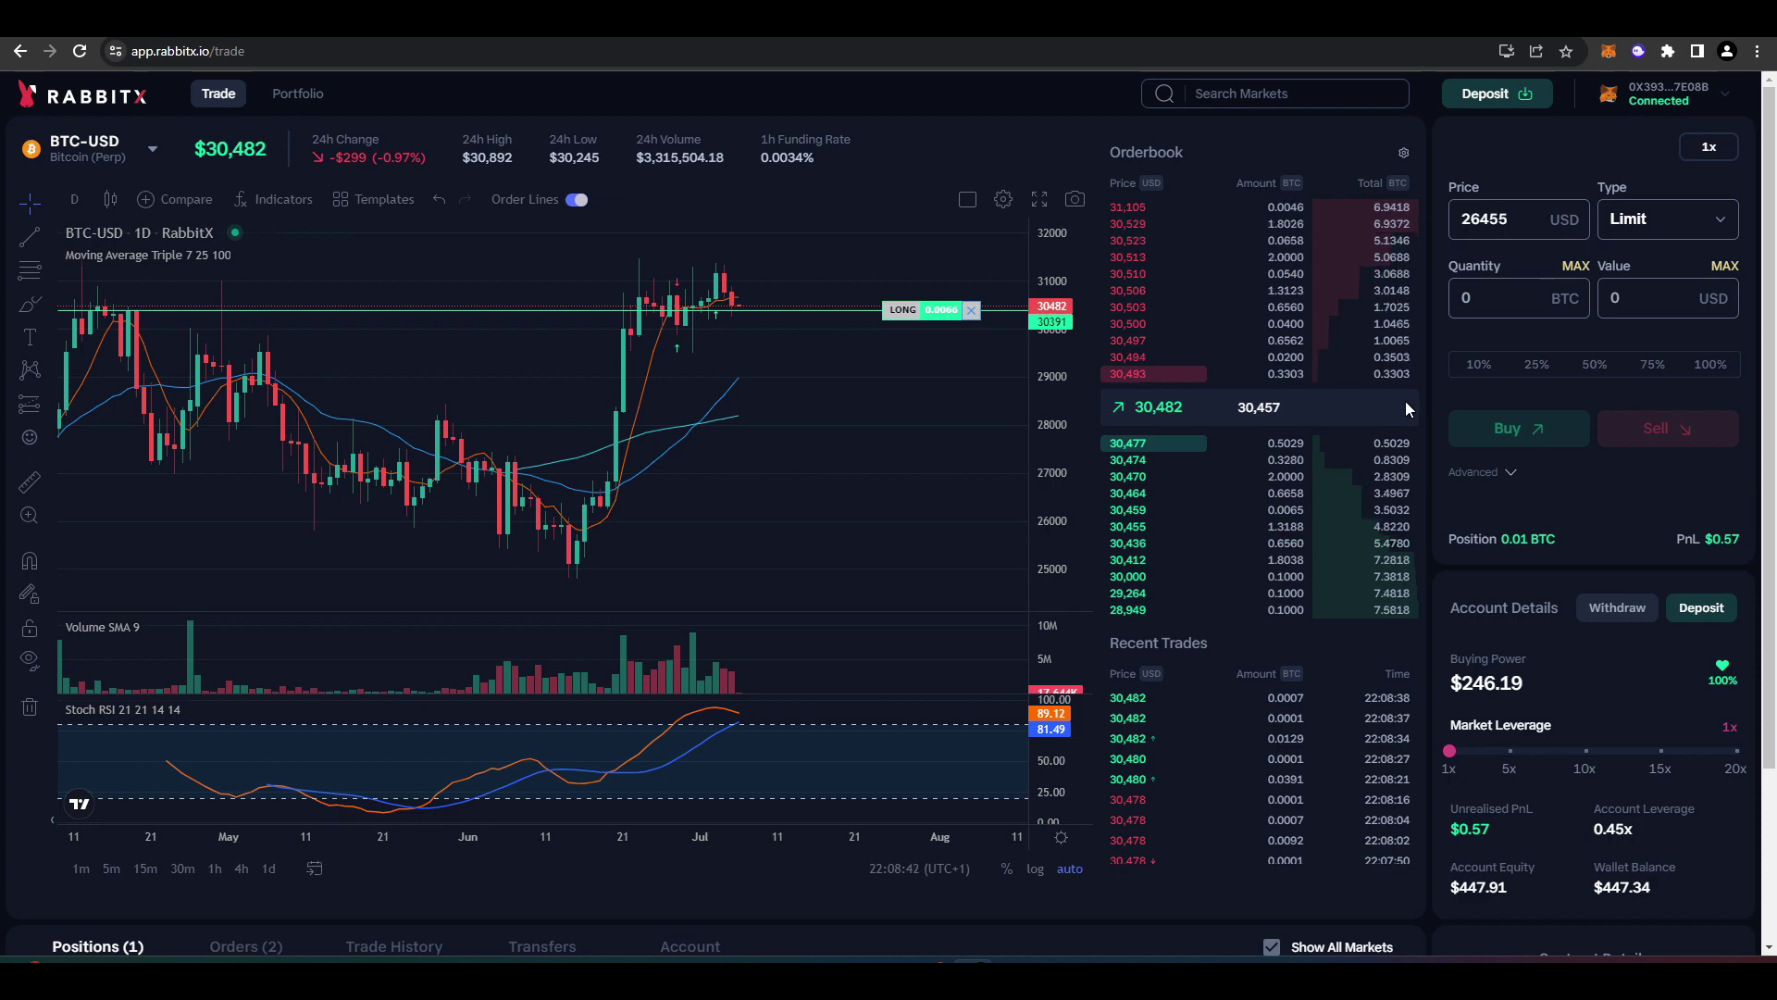
Step: Zoom the BTC-USD chart and pick the 23006 level to set the limit price
scroll(861, 385, "up", 3)
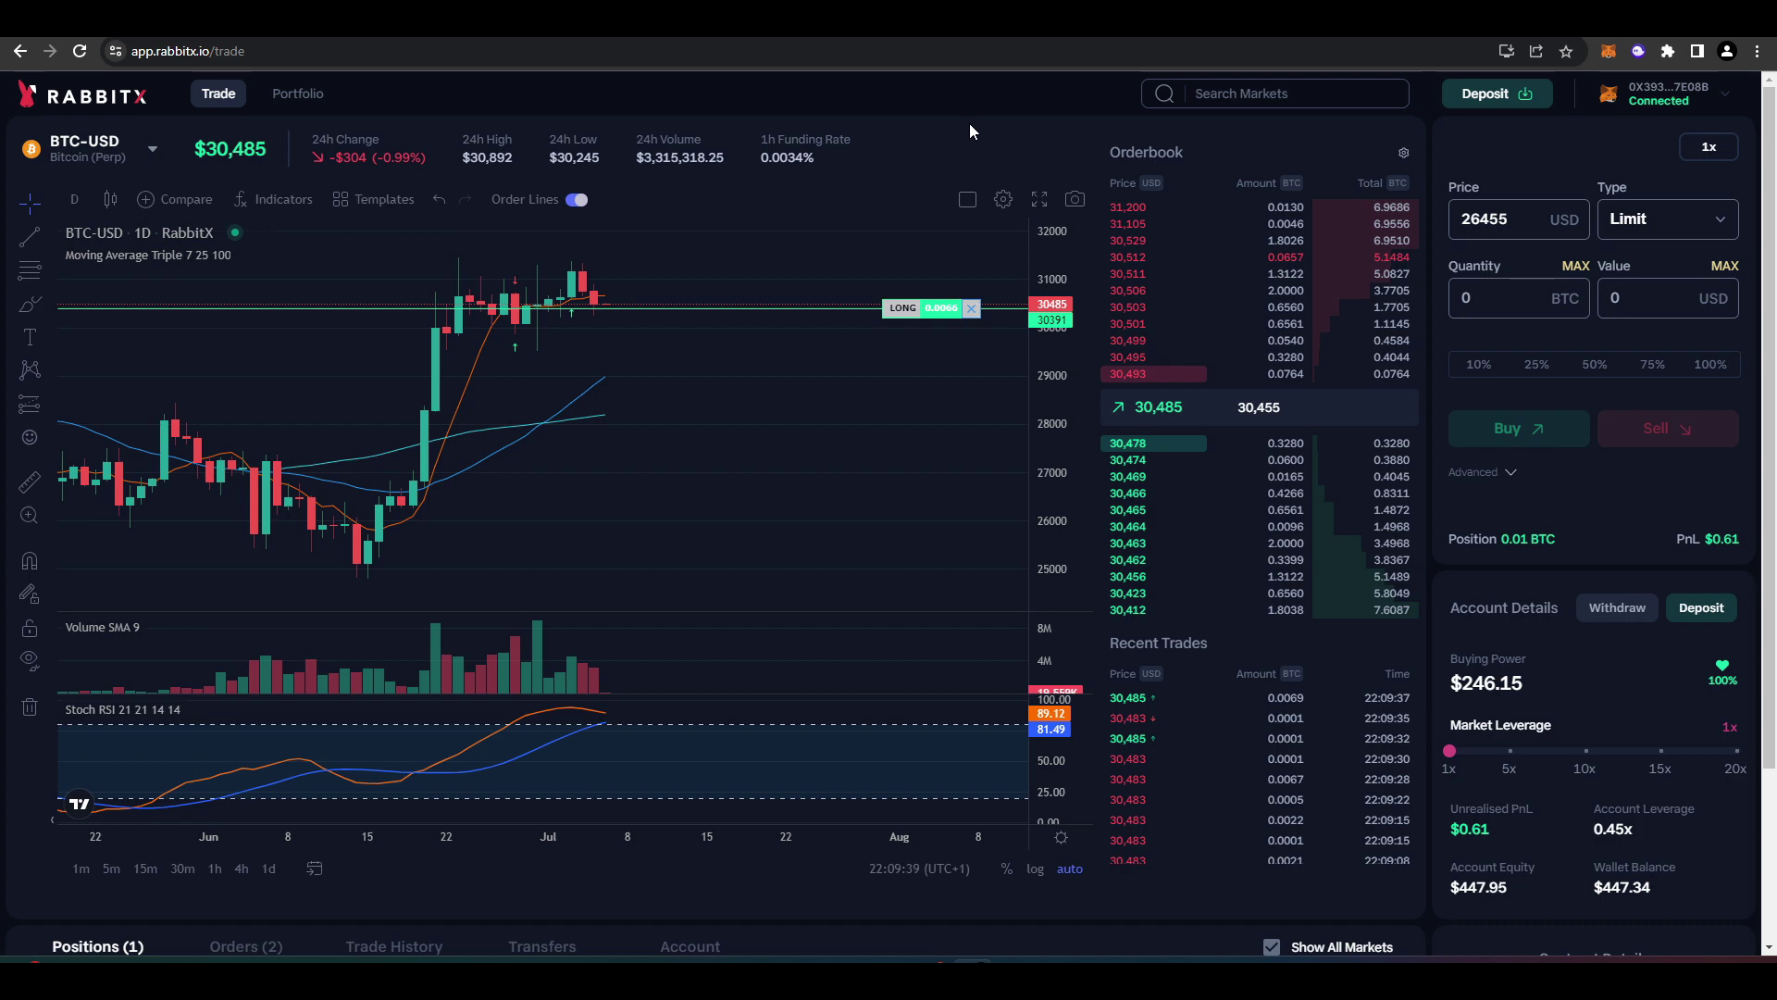
scroll(802, 432, "down", 3)
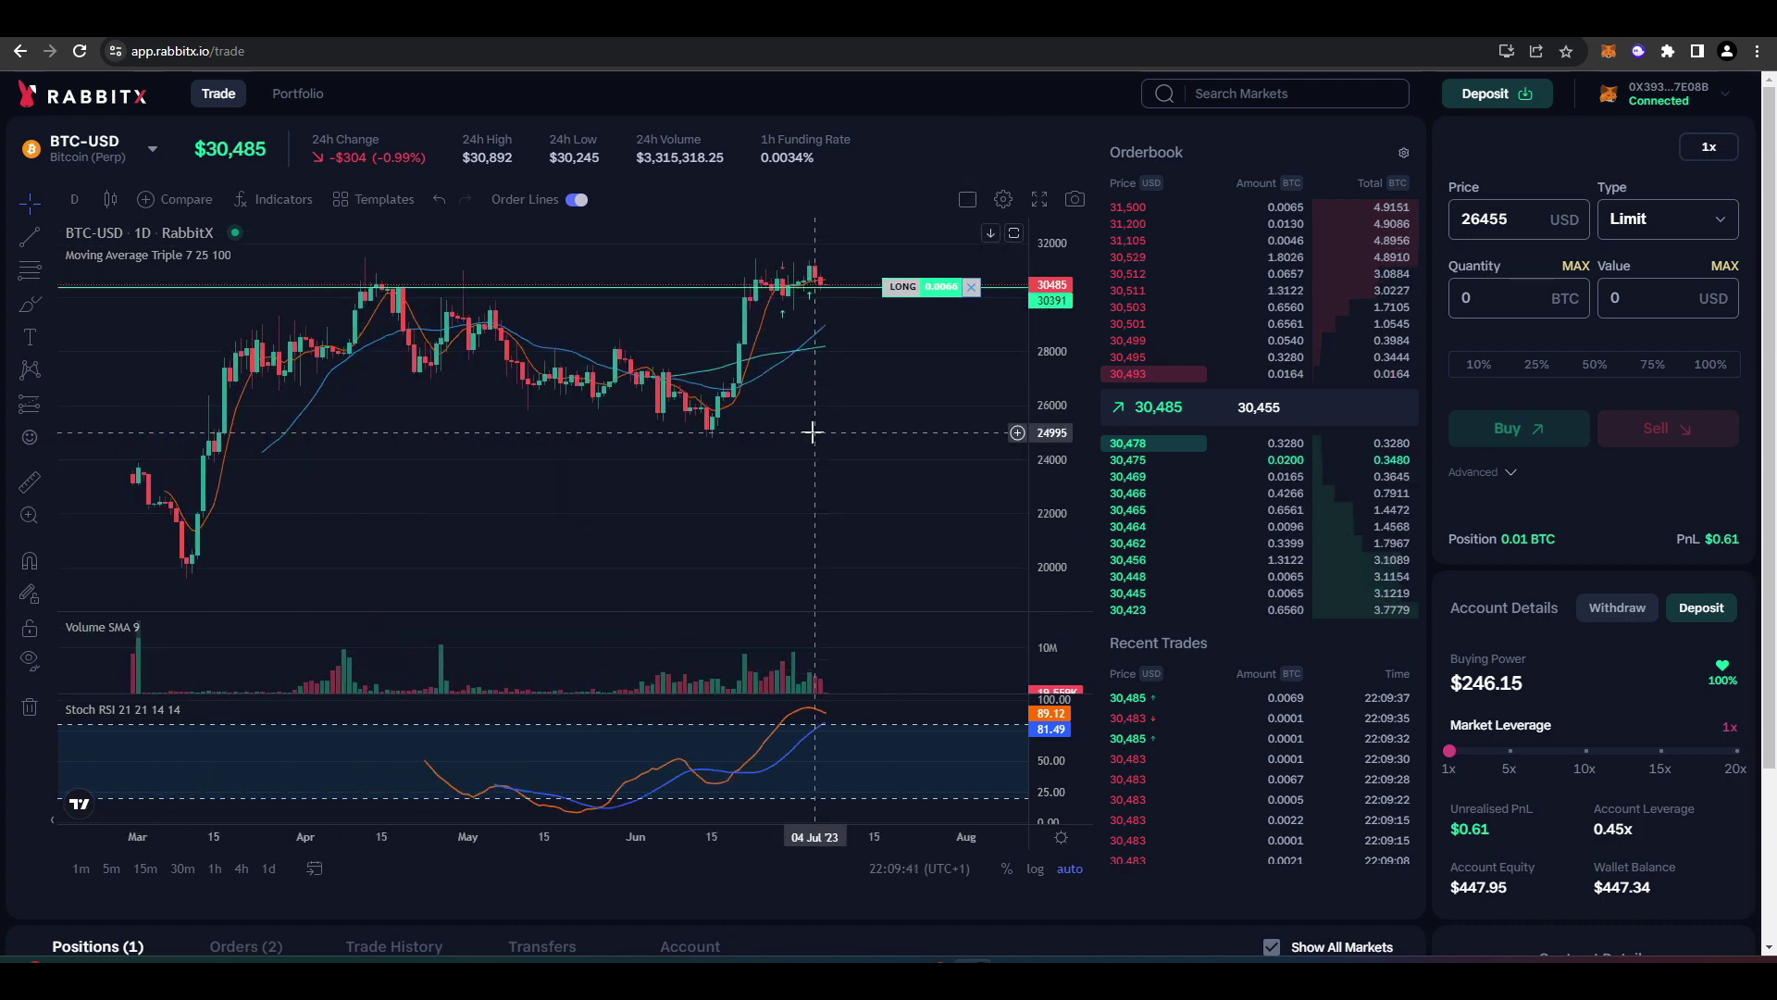
left_click(120, 153)
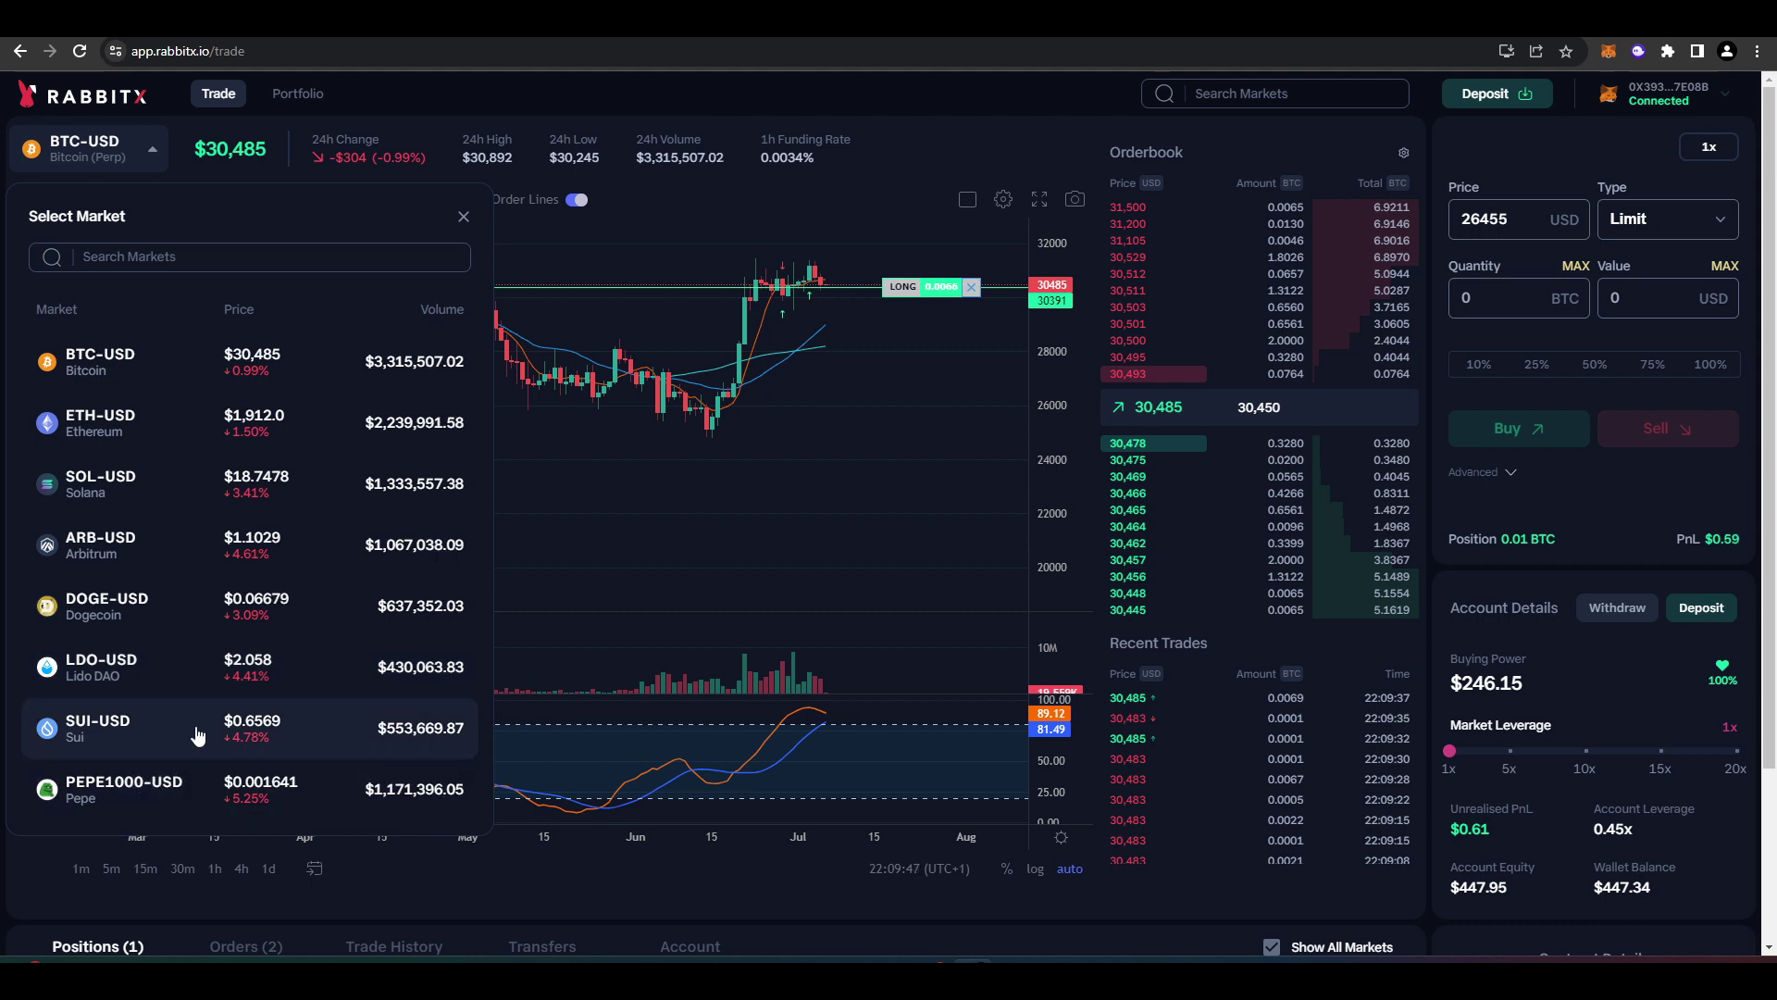
left_click(834, 486)
Step: Close the market list and scroll down to the 0.0066 BTC long worth $201.17
scroll(833, 486, "up", 3)
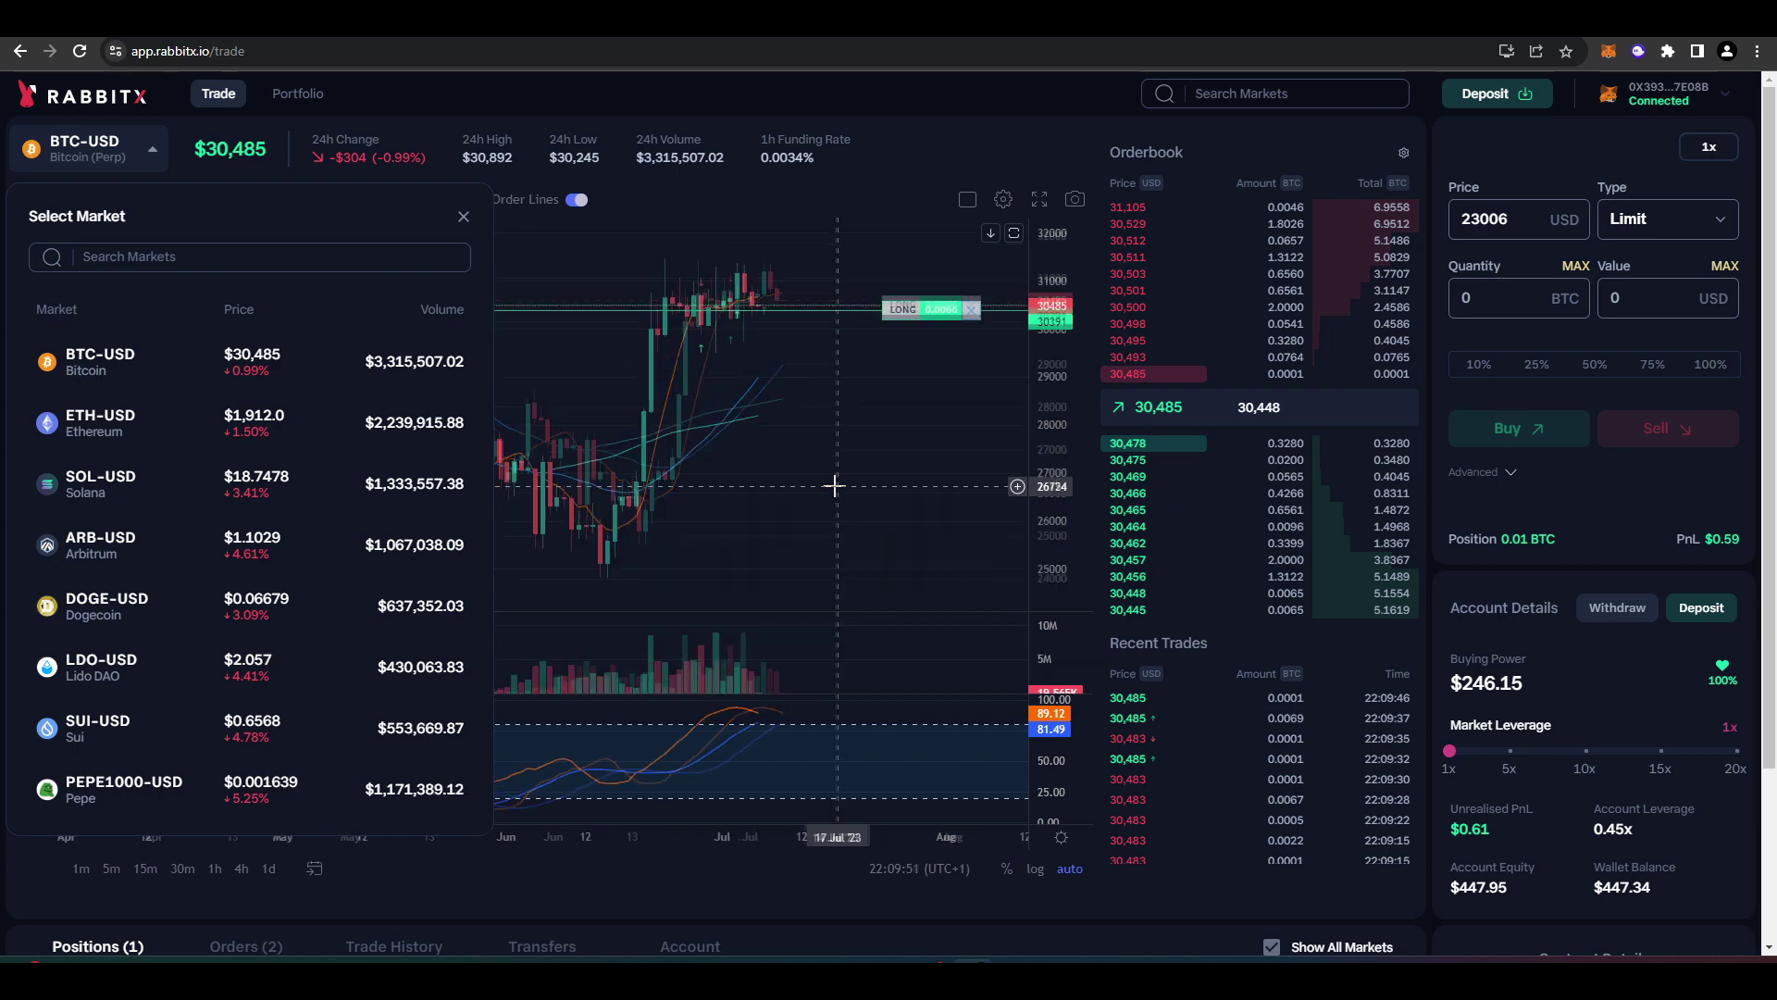
left_click(1096, 408)
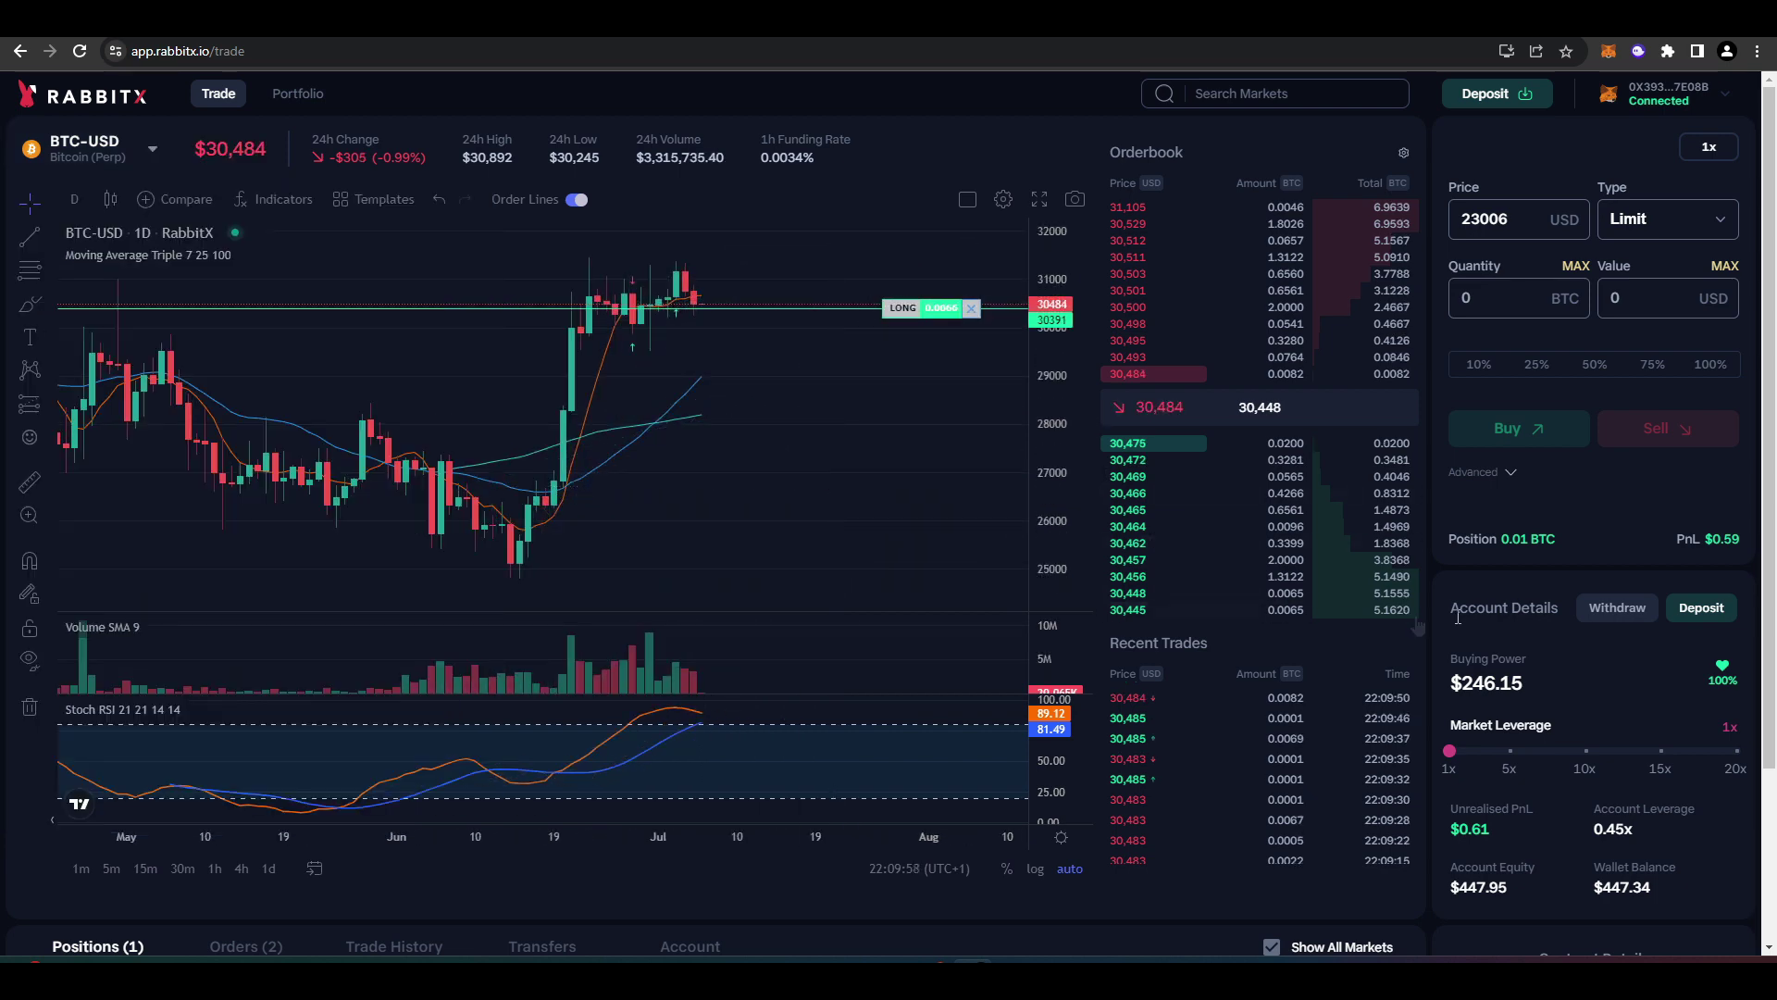
scroll(1462, 588, "down", 3)
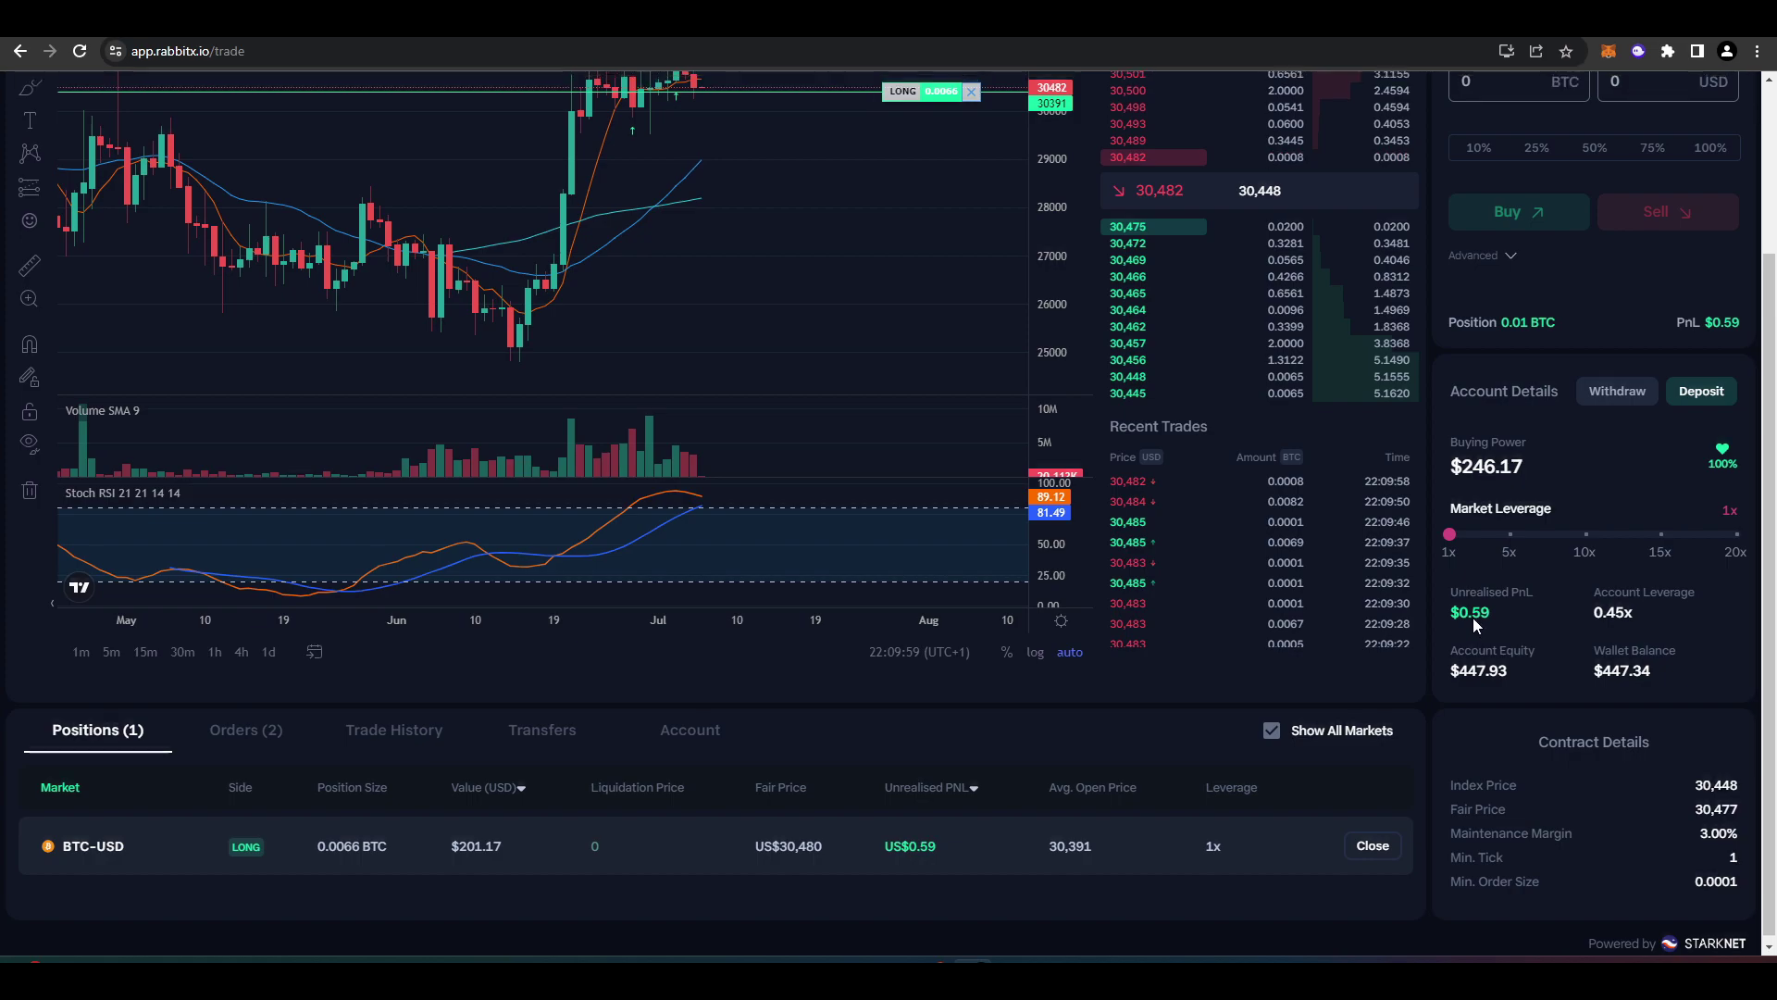